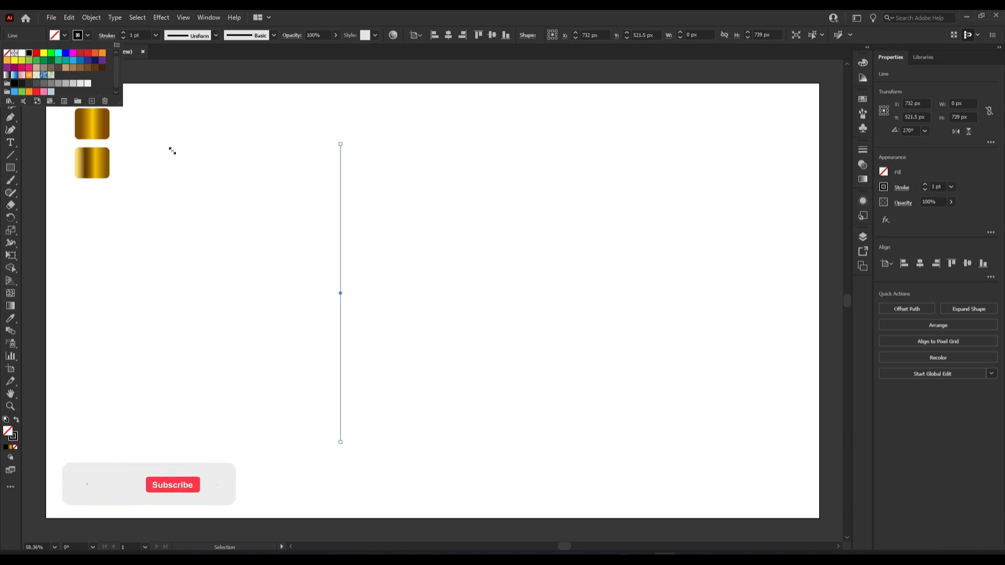
Increase the vertical line's stroke weight to 25 pt
{"action": "left_click", "coordinate": [123, 32]}
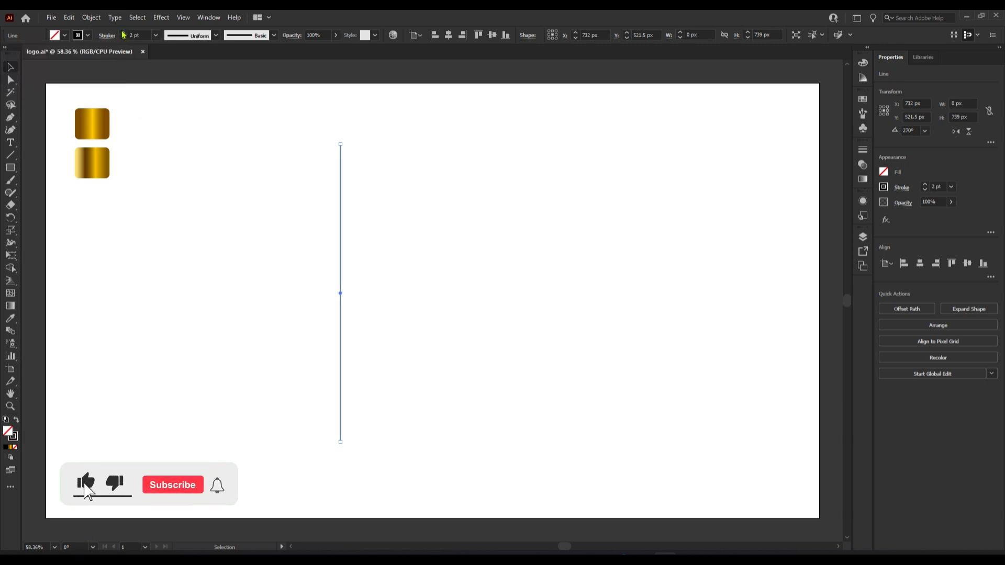
{"action": "left_click", "coordinate": [124, 33]}
{"action": "left_click", "coordinate": [124, 33]}
{"action": "left_click", "coordinate": [124, 33]}
{"action": "left_click", "coordinate": [126, 35]}
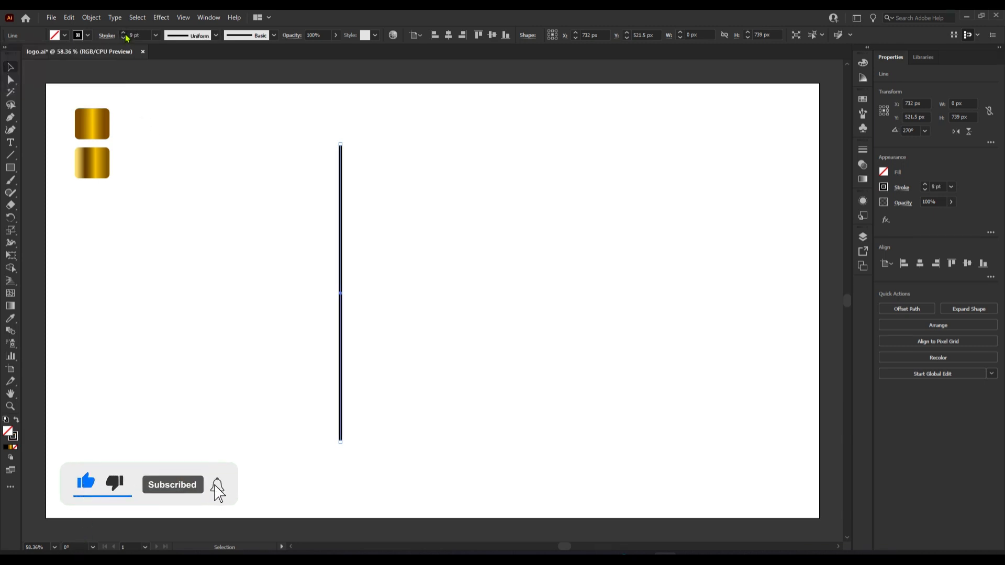
{"action": "left_click", "coordinate": [126, 35]}
{"action": "left_click", "coordinate": [126, 35]}
{"action": "left_click", "coordinate": [125, 35]}
{"action": "left_click", "coordinate": [126, 35]}
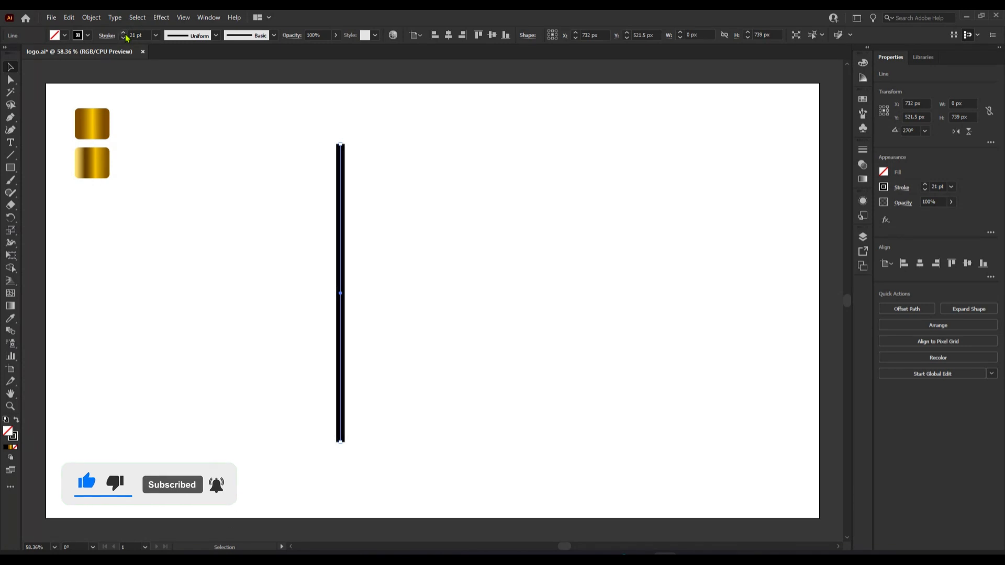
{"action": "left_click", "coordinate": [125, 35]}
{"action": "left_click", "coordinate": [125, 35]}
{"action": "left_click", "coordinate": [126, 35]}
{"action": "left_click", "coordinate": [126, 35]}
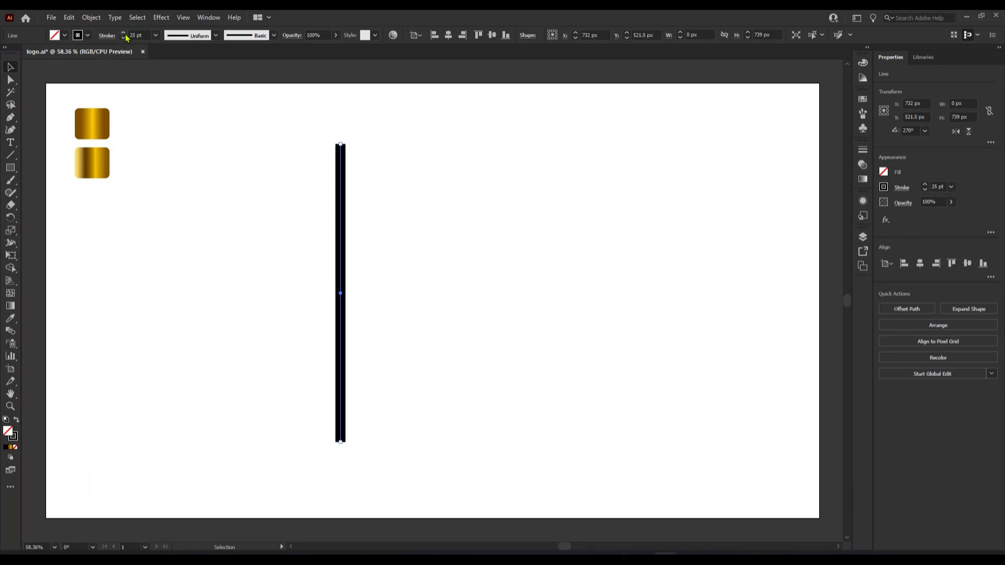
Expand the vertical line's fill and stroke into a solid shape and deselect it
{"action": "left_click", "coordinate": [294, 274]}
{"action": "left_click", "coordinate": [341, 314]}
{"action": "left_click", "coordinate": [91, 18]}
{"action": "left_click", "coordinate": [129, 143]}
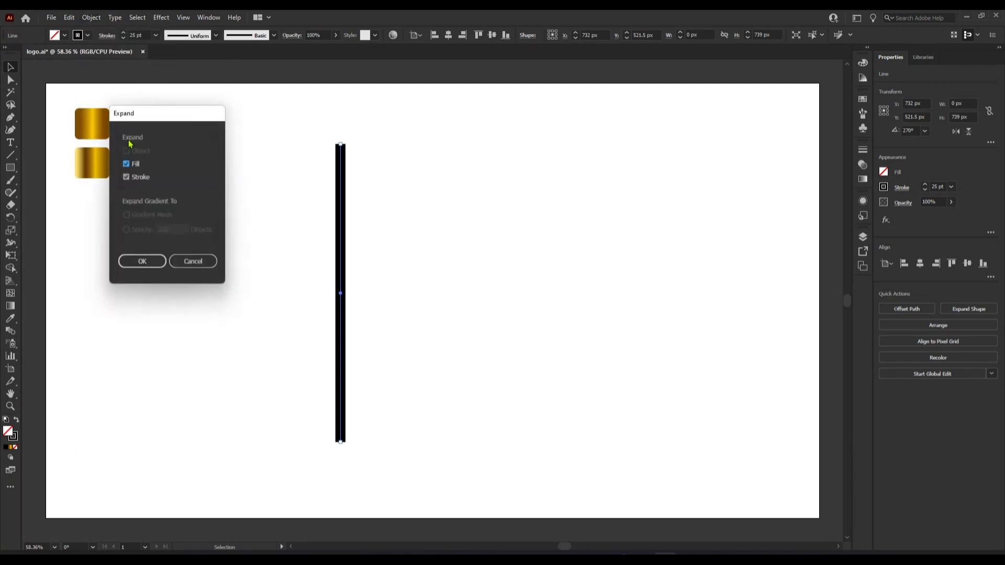
{"action": "left_click", "coordinate": [136, 262]}
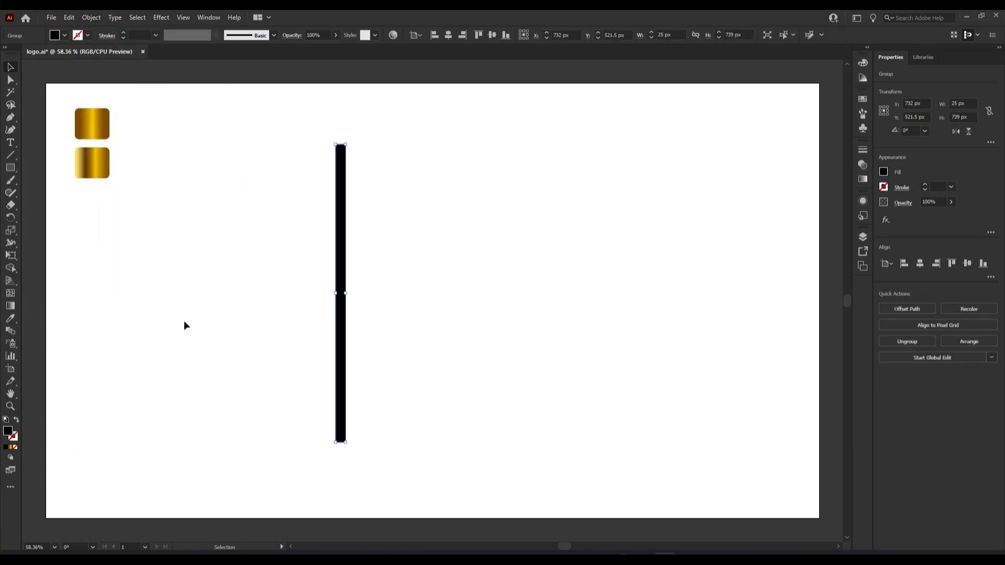
{"action": "left_click", "coordinate": [220, 403]}
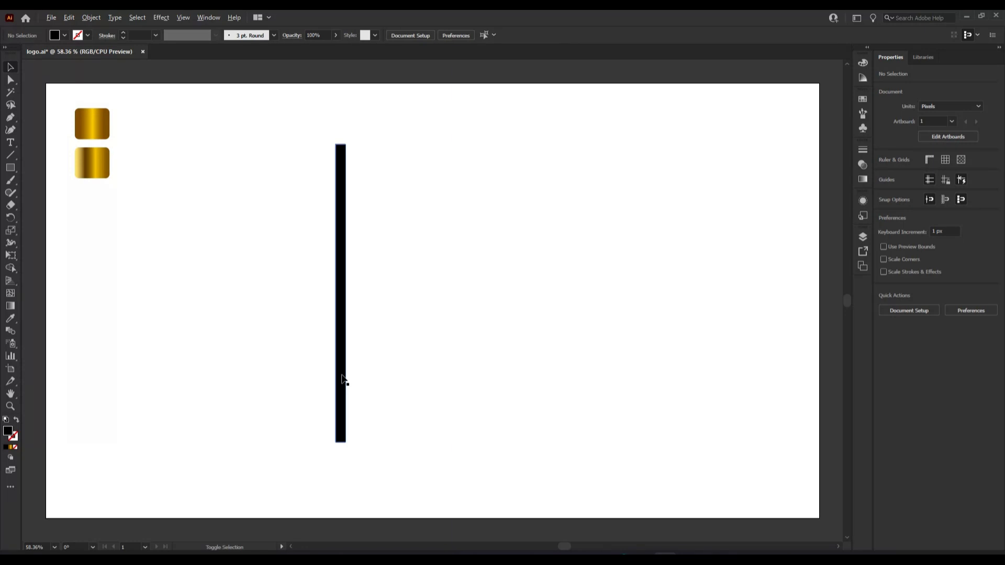
Duplicate the bar horizontally at about 36 px spacing to make four parallel bars, and group them
{"action": "left_click_drag", "start_coordinate": [341, 380], "coordinate": [358, 378]}
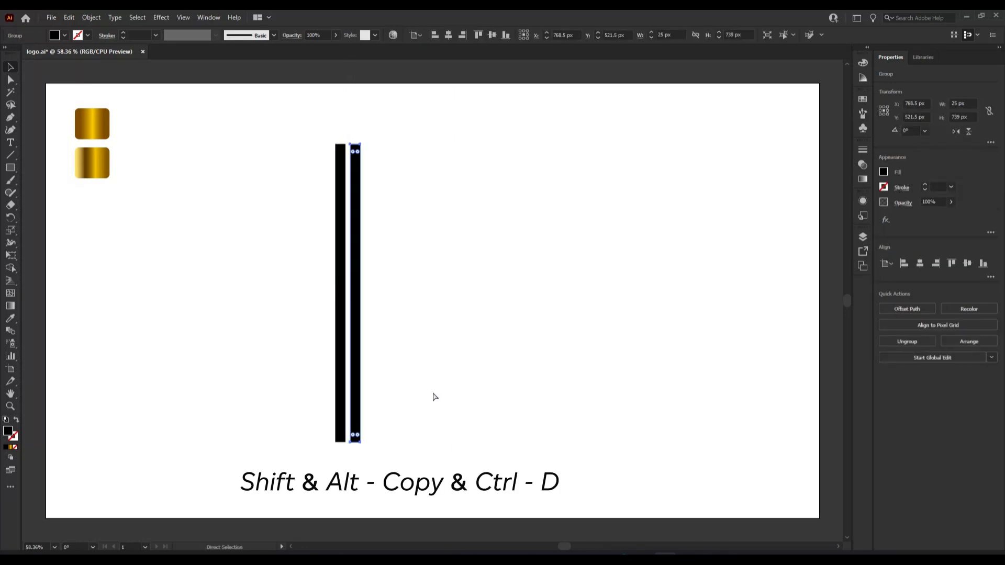
{"action": "key", "text": "ctrl+d"}
{"action": "key", "text": "ctrl+d"}
{"action": "left_click_drag", "start_coordinate": [266, 285], "coordinate": [488, 385]}
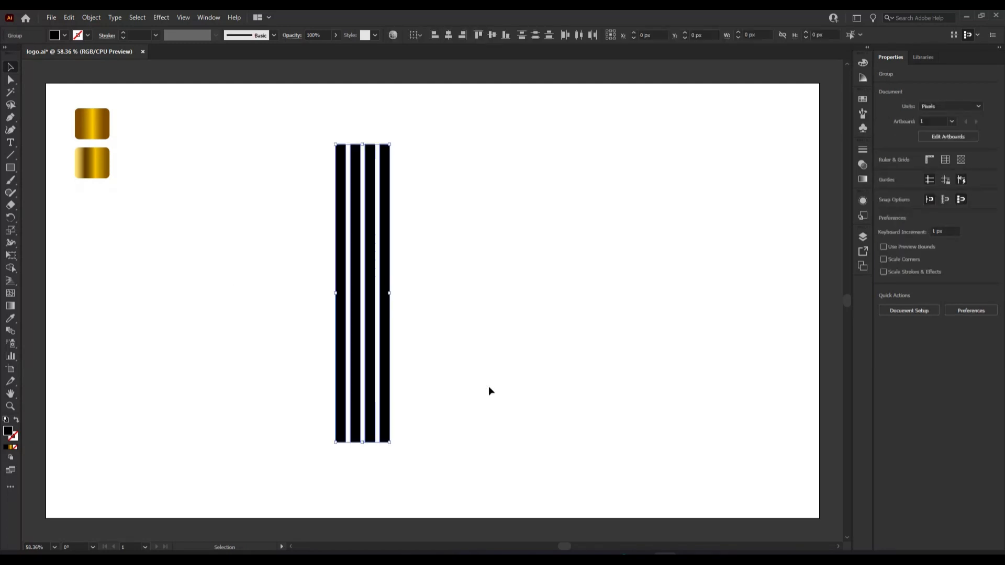
{"action": "right_click", "coordinate": [369, 265]}
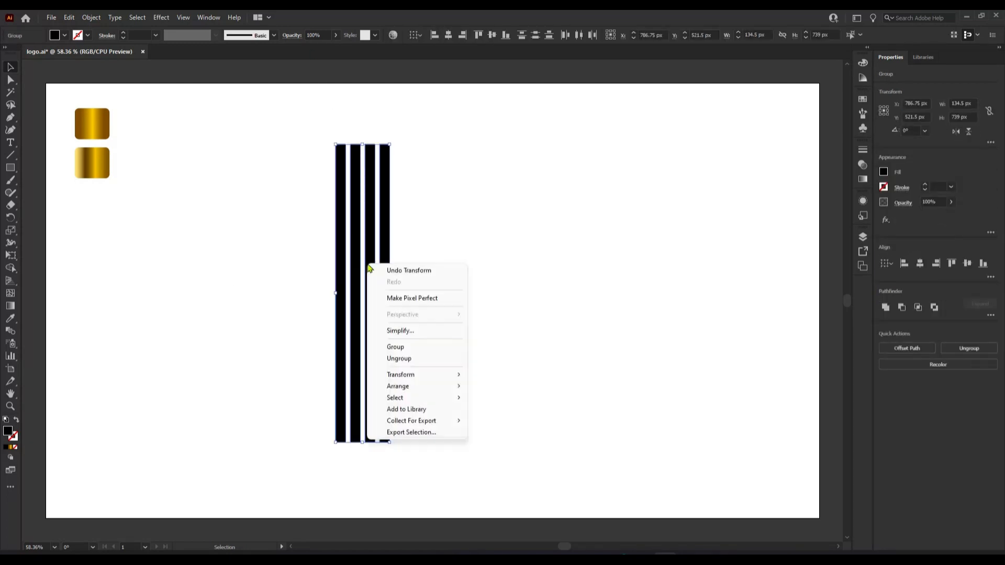
{"action": "left_click", "coordinate": [404, 346]}
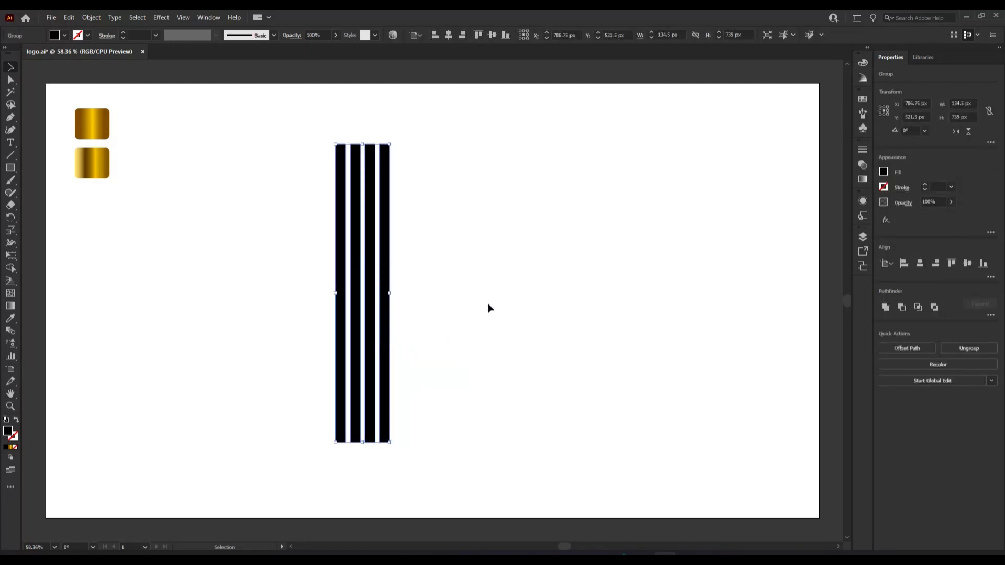
Save the four-bar group as a symbol named "v" and delete the original bars from the artboard
{"action": "left_click", "coordinate": [863, 128]}
{"action": "left_click_drag", "start_coordinate": [383, 299], "coordinate": [784, 228]}
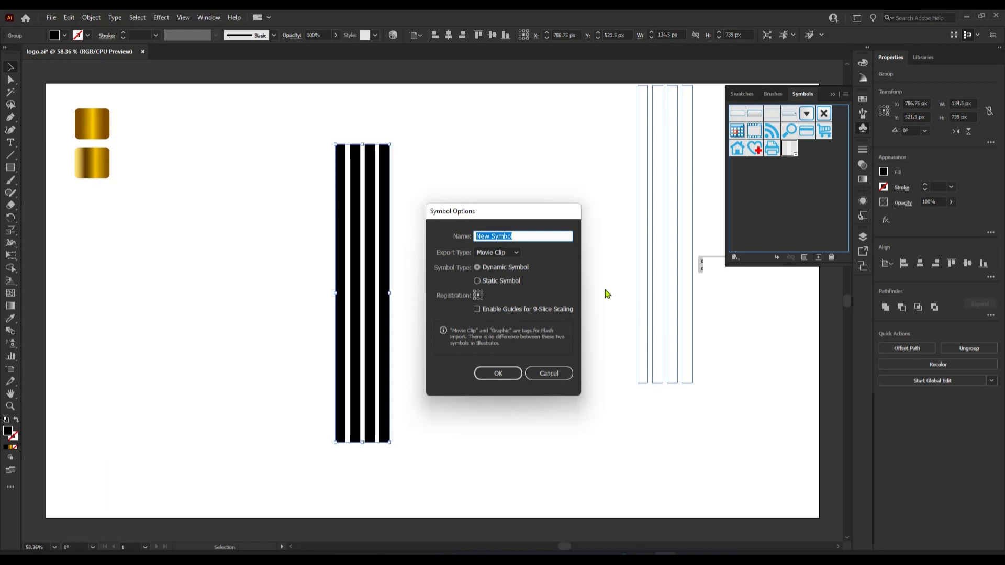
{"action": "key", "text": "BackSpace"}
{"action": "type", "text": "v"}
{"action": "left_click", "coordinate": [518, 375]}
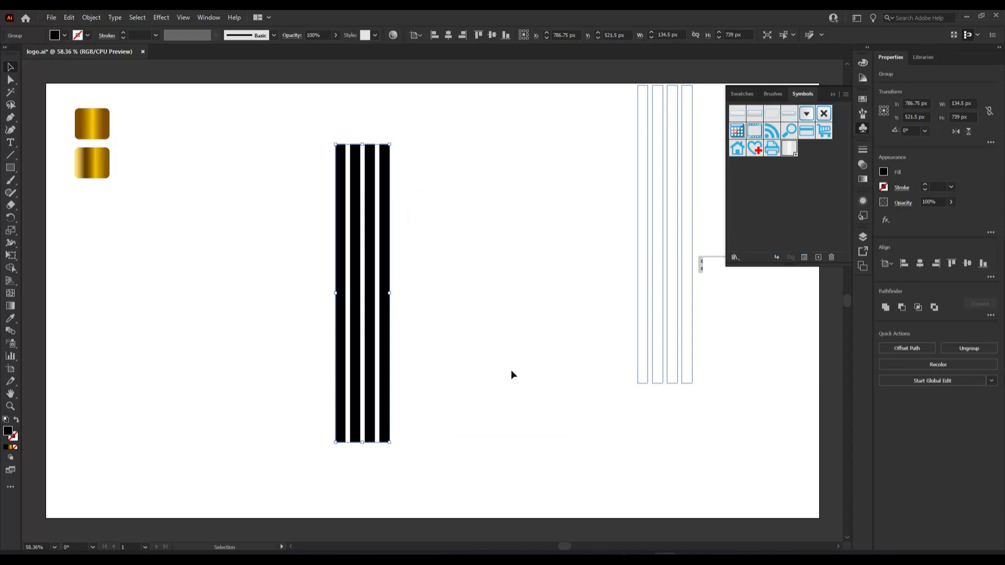
{"action": "key", "text": "Delete"}
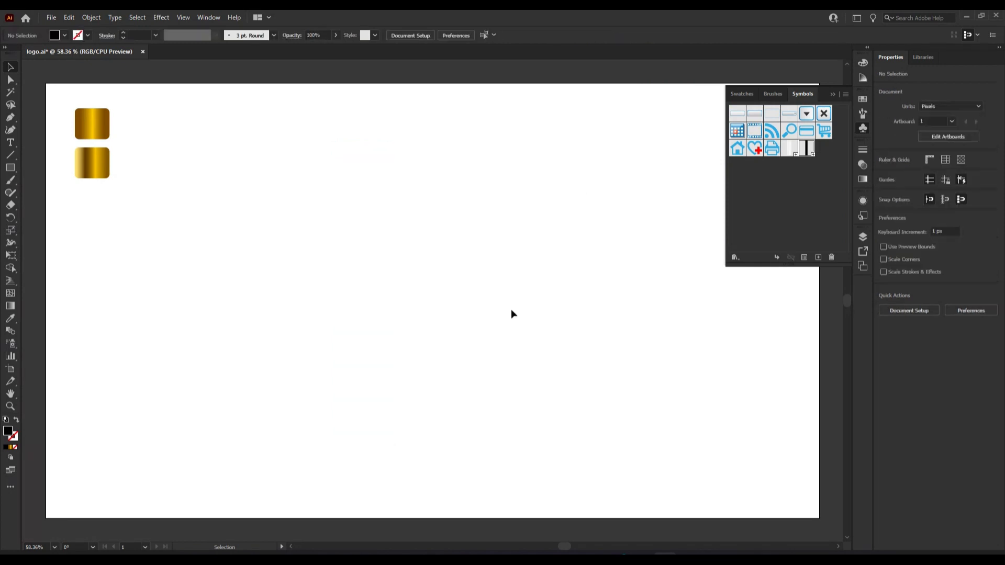
{"action": "left_click", "coordinate": [832, 95]}
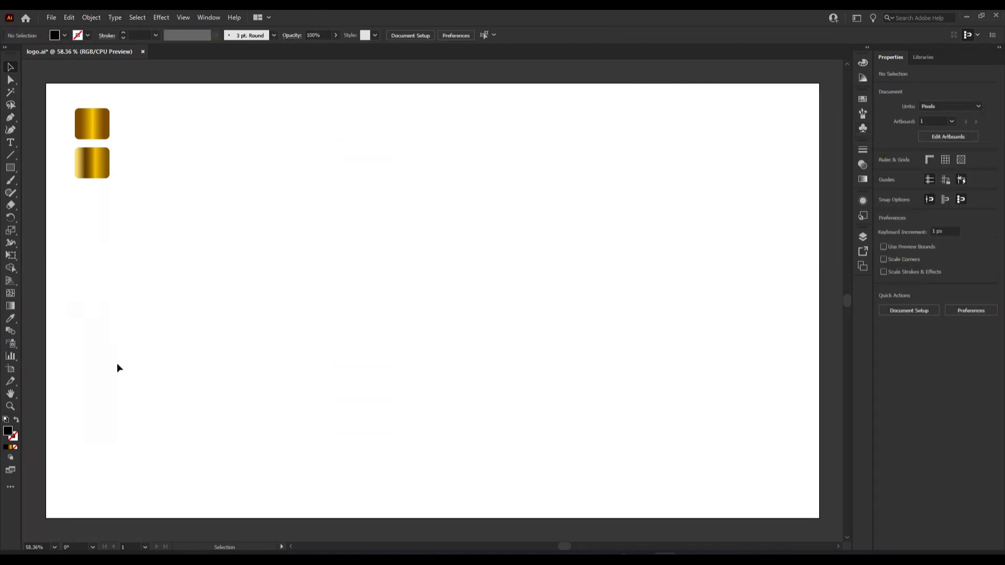
Draw a tall, narrow black rectangle about 61 px wide and 626 px high near the artboard's centre
{"action": "right_click", "coordinate": [16, 168]}
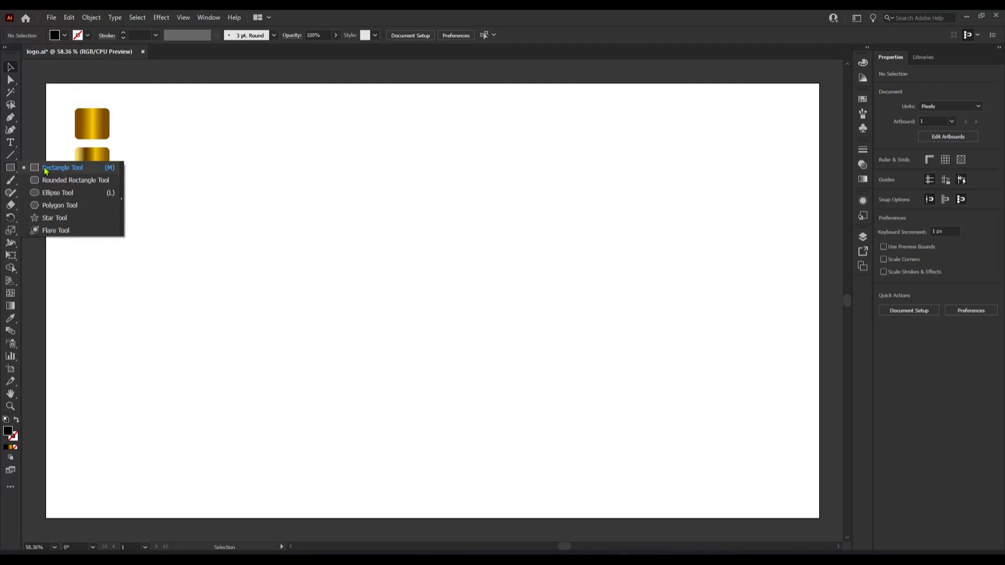
{"action": "left_click", "coordinate": [58, 166]}
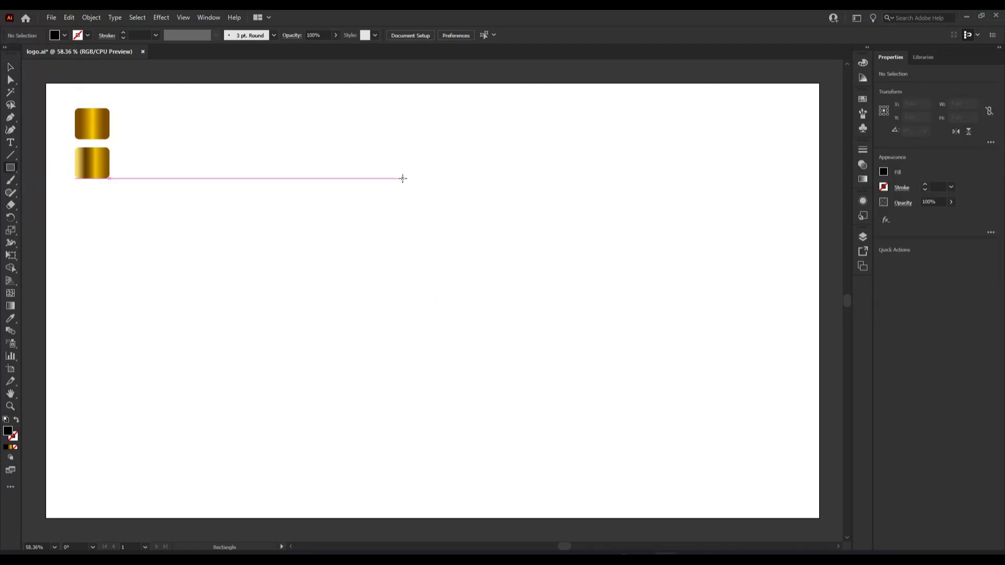
{"action": "left_click_drag", "start_coordinate": [403, 178], "coordinate": [428, 431]}
{"action": "left_click", "coordinate": [9, 69]}
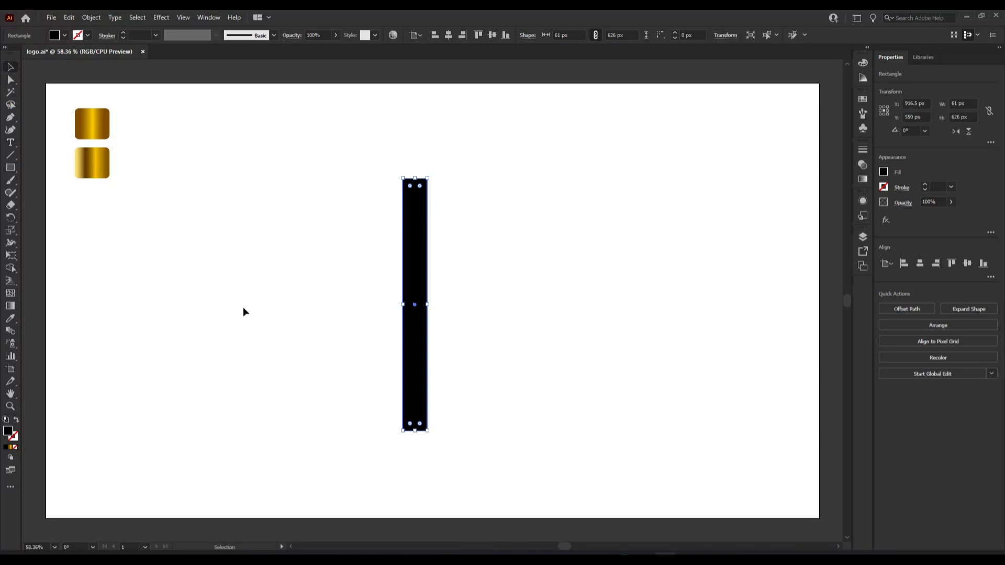
{"action": "left_click", "coordinate": [243, 308]}
Set up a 3D Revolve effect on the rectangle with X rotation 0°, Y rotation 0° and Z rotation 90°
{"action": "left_click", "coordinate": [427, 330]}
{"action": "left_click", "coordinate": [160, 19]}
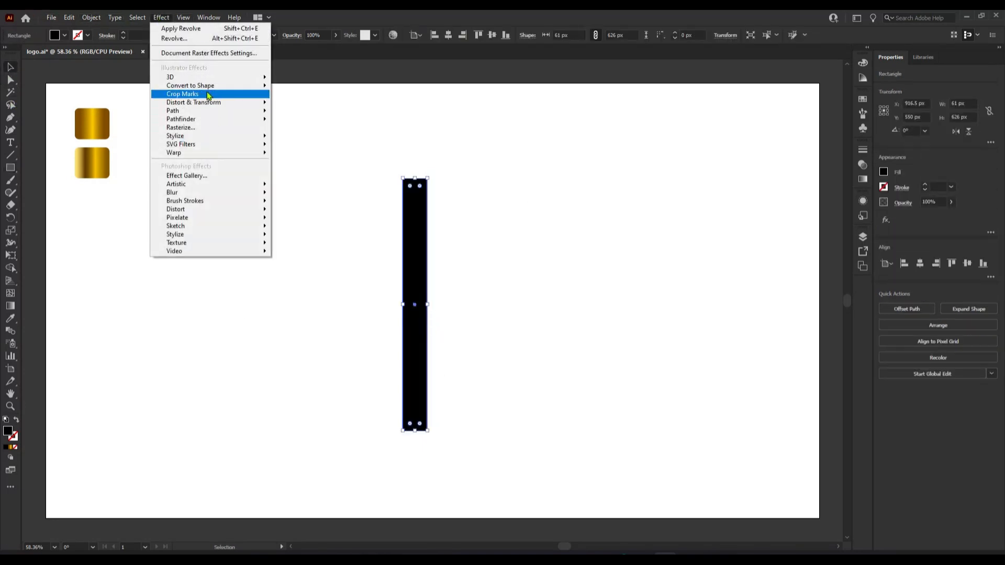
{"action": "mouse_move", "coordinate": [235, 77]}
{"action": "left_click", "coordinate": [303, 91]}
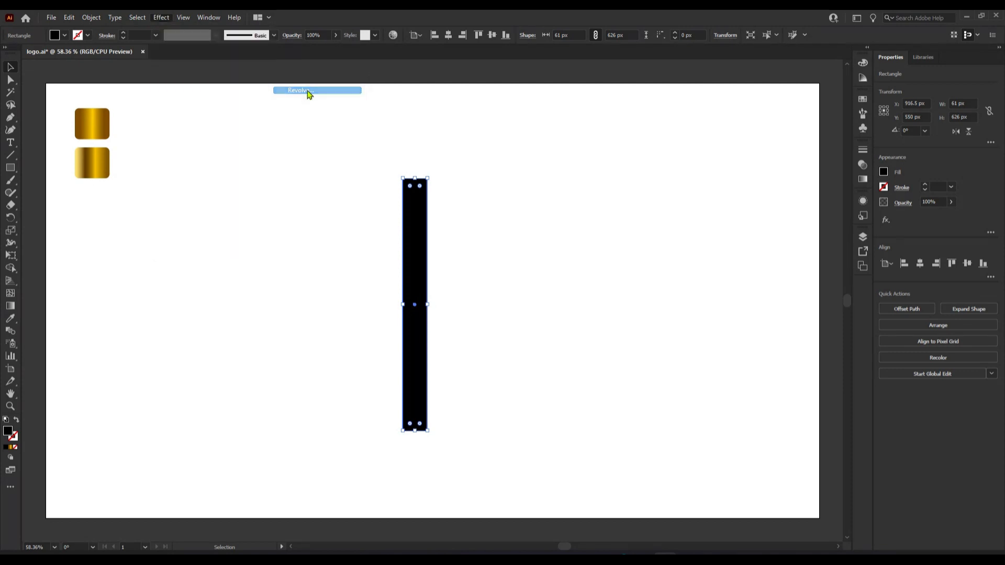
{"action": "left_click_drag", "start_coordinate": [644, 242], "coordinate": [741, 206]}
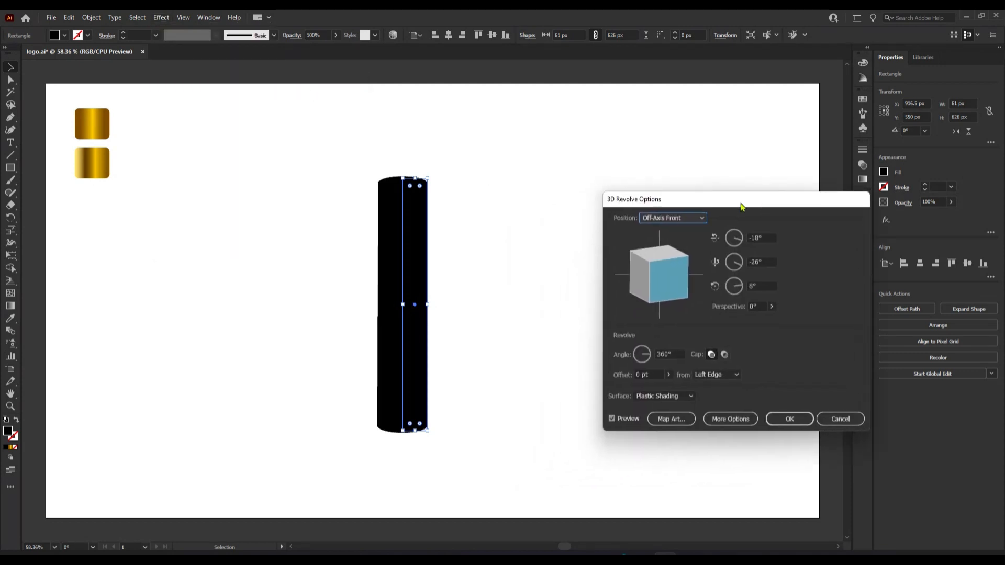
{"action": "left_click", "coordinate": [757, 262]}
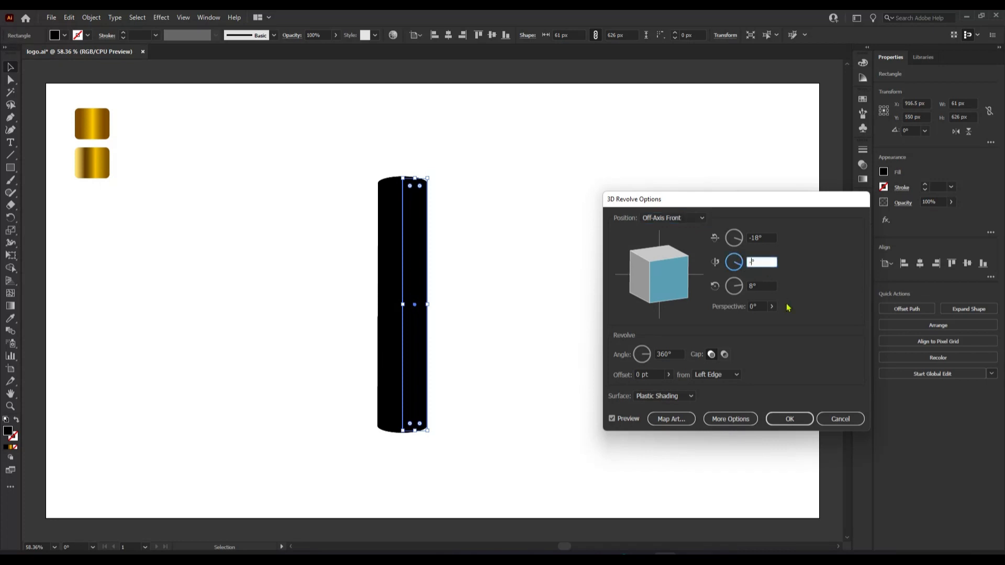
{"action": "type", "text": "0"}
{"action": "left_click_drag", "start_coordinate": [758, 238], "coordinate": [763, 238]}
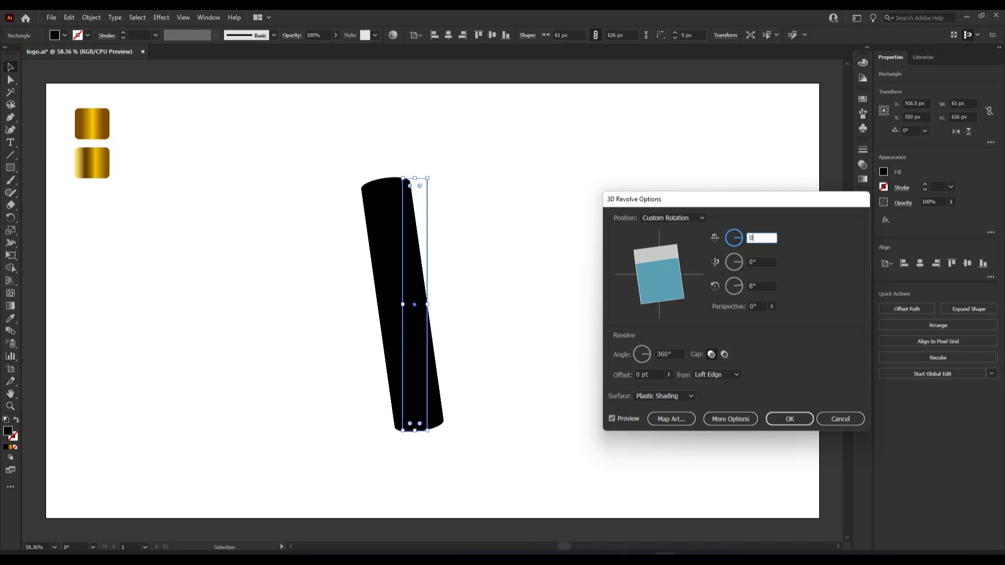
{"action": "left_click", "coordinate": [756, 287]}
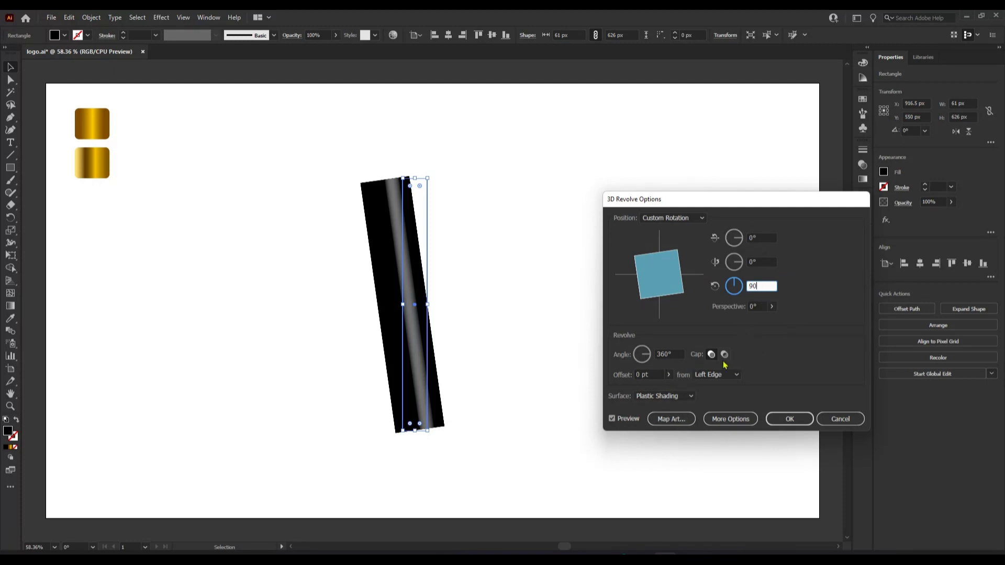
{"action": "type", "text": "90"}
Map the "v" symbol onto surface 3 of 3 of the revolved shape, with invisible geometry enabled
{"action": "left_click", "coordinate": [668, 421]}
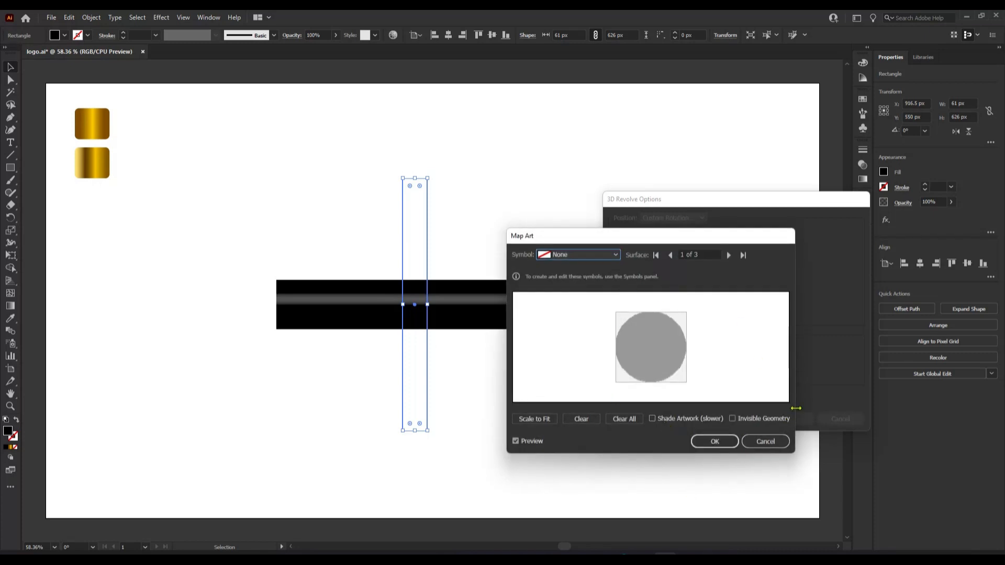
{"action": "left_click", "coordinate": [732, 419]}
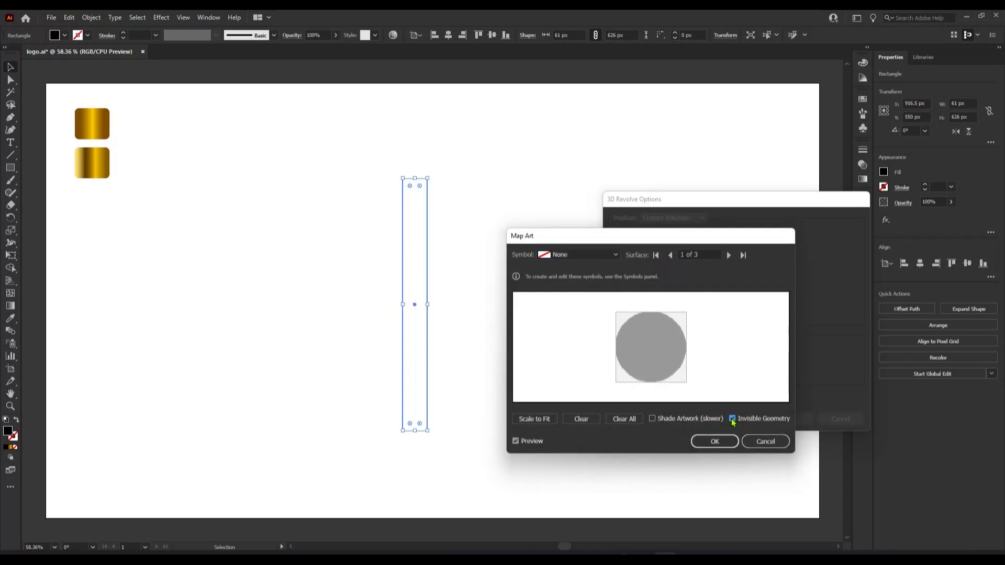
{"action": "left_click", "coordinate": [732, 418]}
{"action": "left_click", "coordinate": [729, 255]}
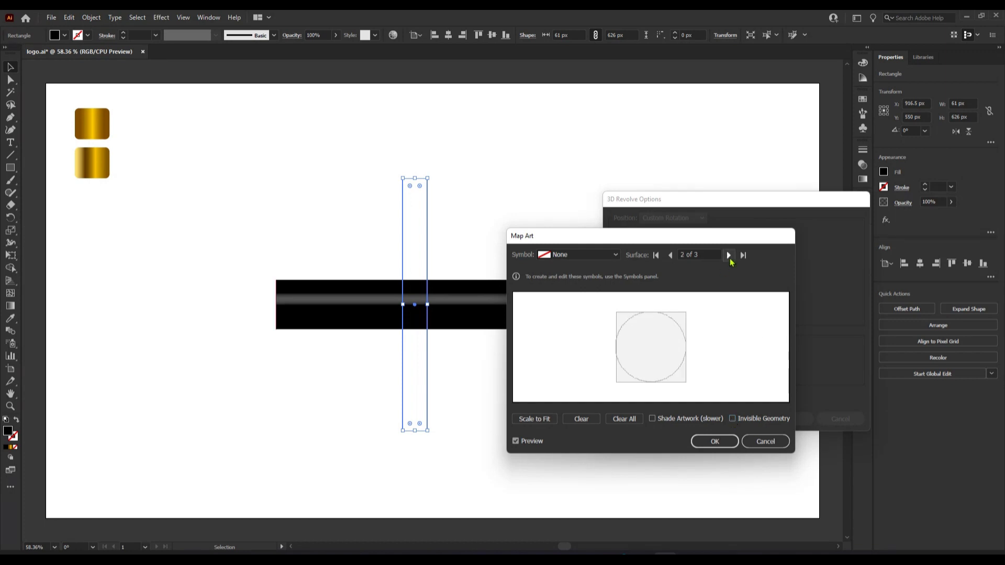
{"action": "left_click", "coordinate": [729, 255]}
{"action": "left_click", "coordinate": [732, 419]}
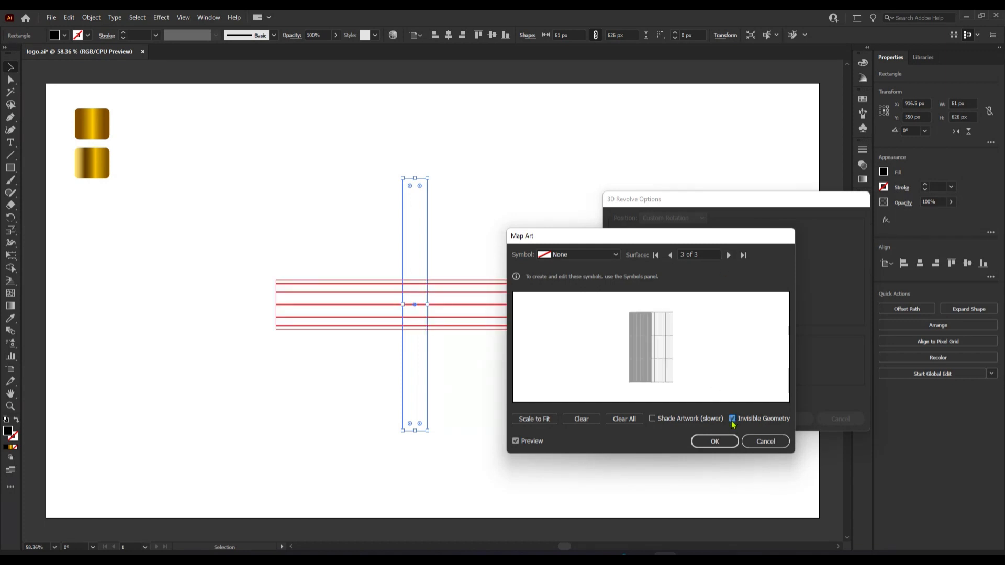
{"action": "left_click", "coordinate": [616, 257]}
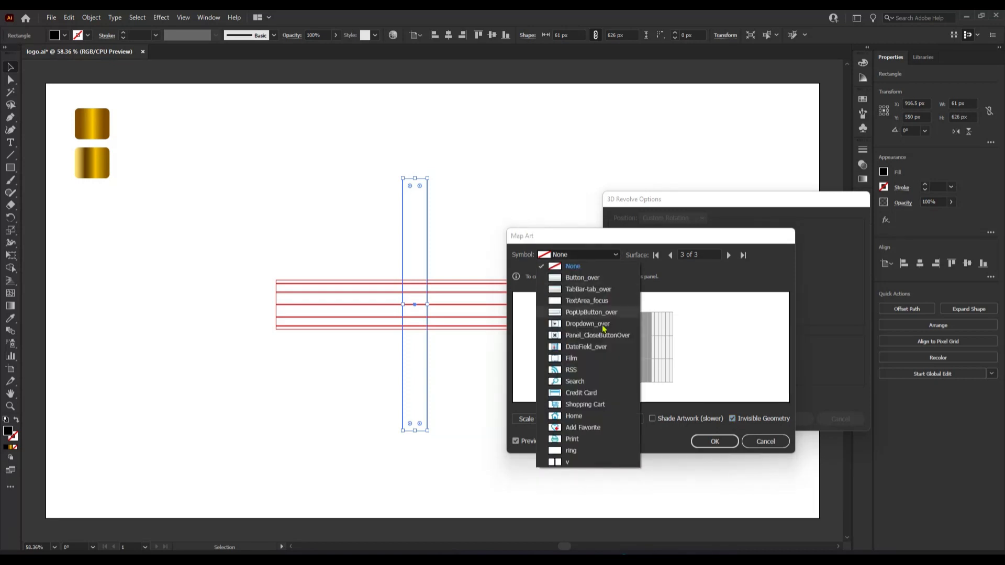
{"action": "left_click", "coordinate": [589, 463]}
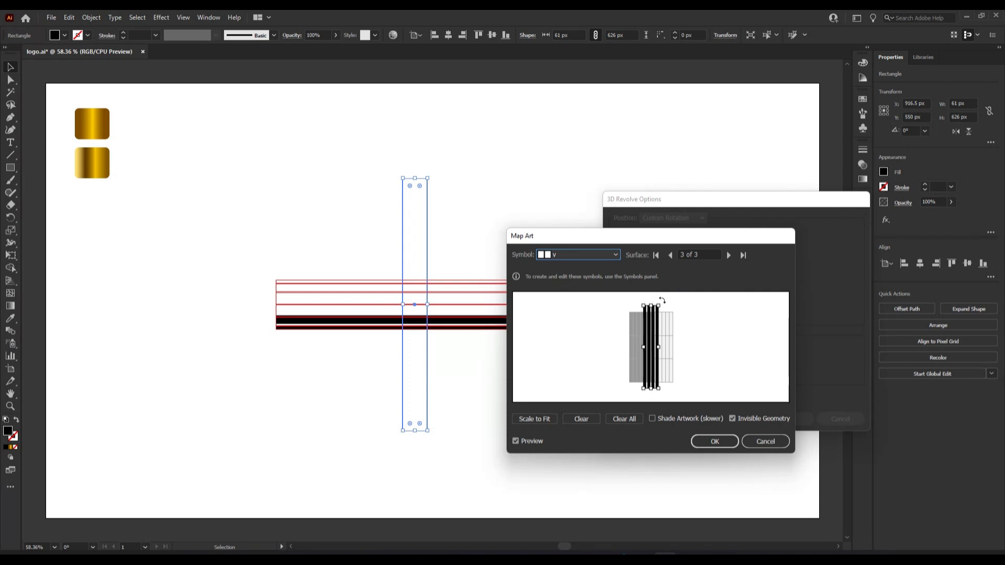
Rotate the mapped symbol clockwise to a diagonal so its stripes form mirrored curved wings, and apply the revolve effect
{"action": "left_click_drag", "start_coordinate": [662, 300], "coordinate": [694, 325]}
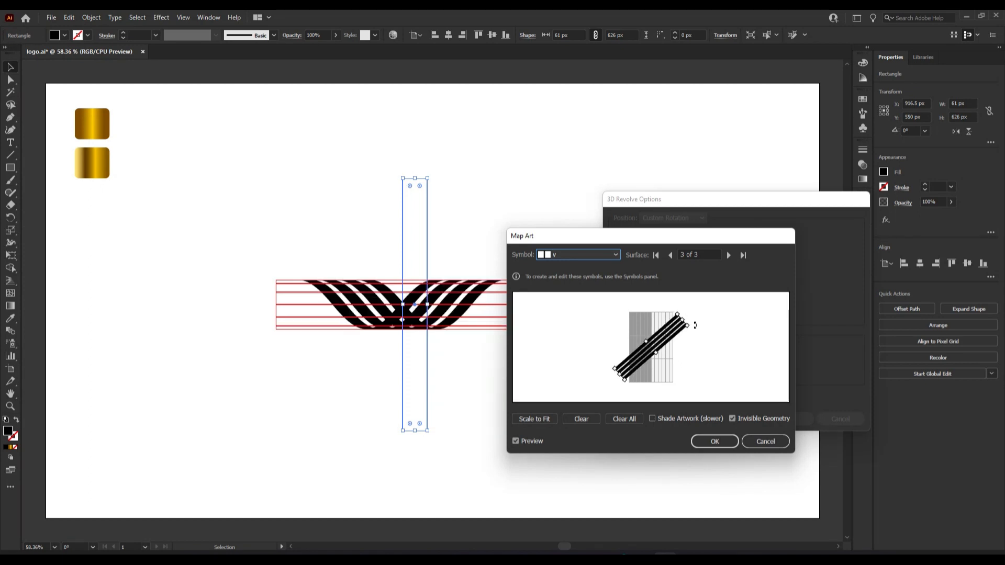
{"action": "left_click_drag", "start_coordinate": [692, 327], "coordinate": [694, 333]}
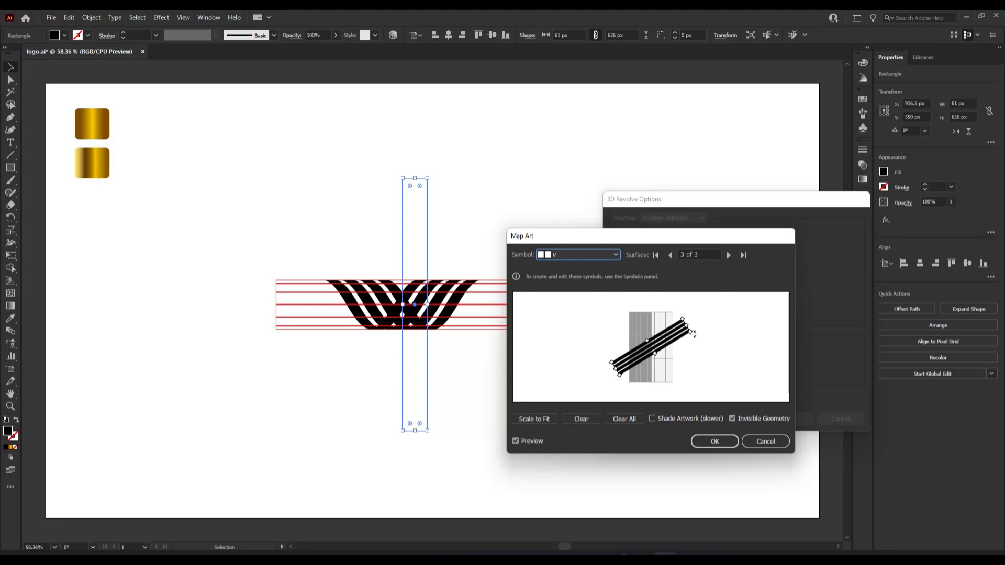
{"action": "left_click_drag", "start_coordinate": [694, 334], "coordinate": [695, 330]}
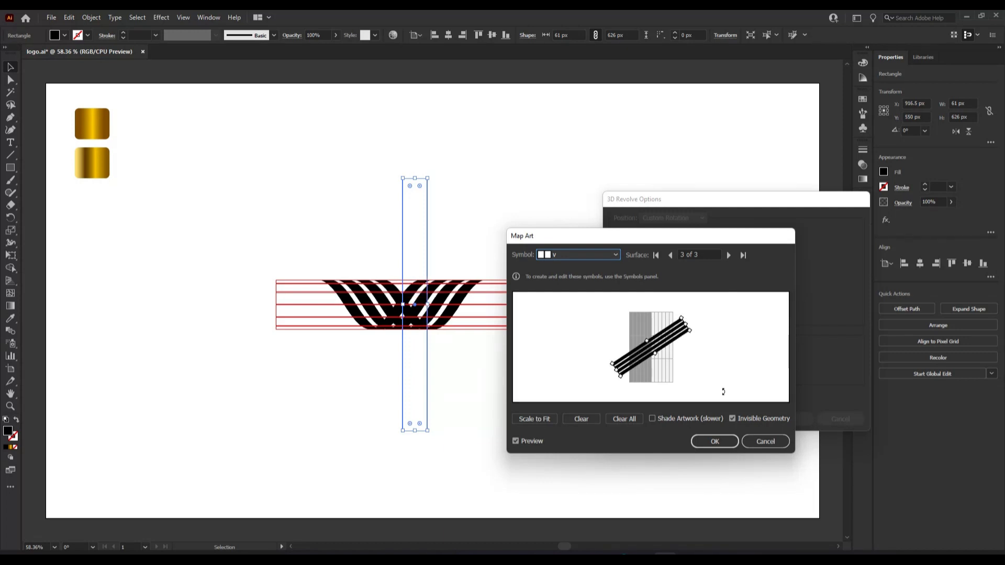
{"action": "left_click", "coordinate": [715, 443]}
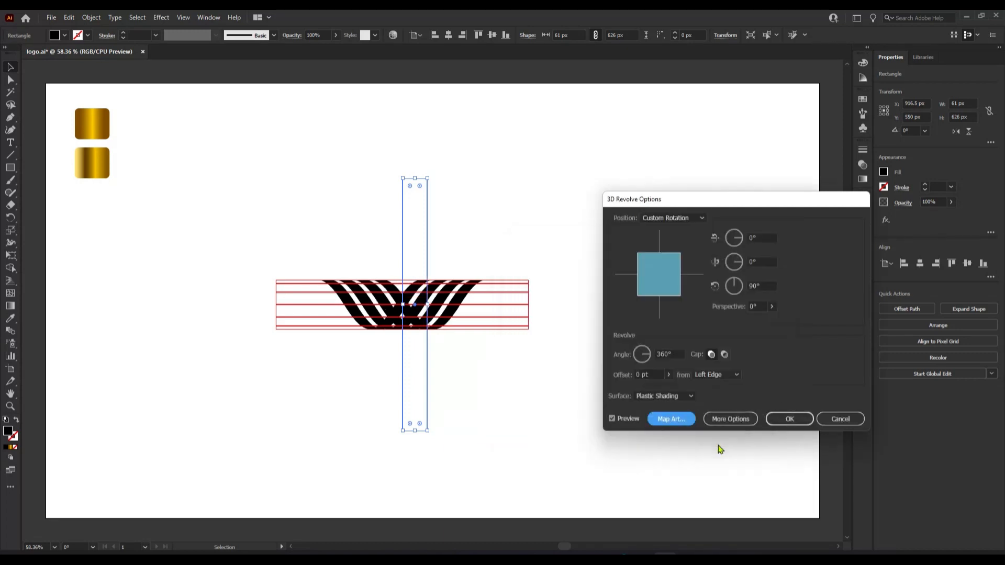
{"action": "left_click", "coordinate": [788, 422]}
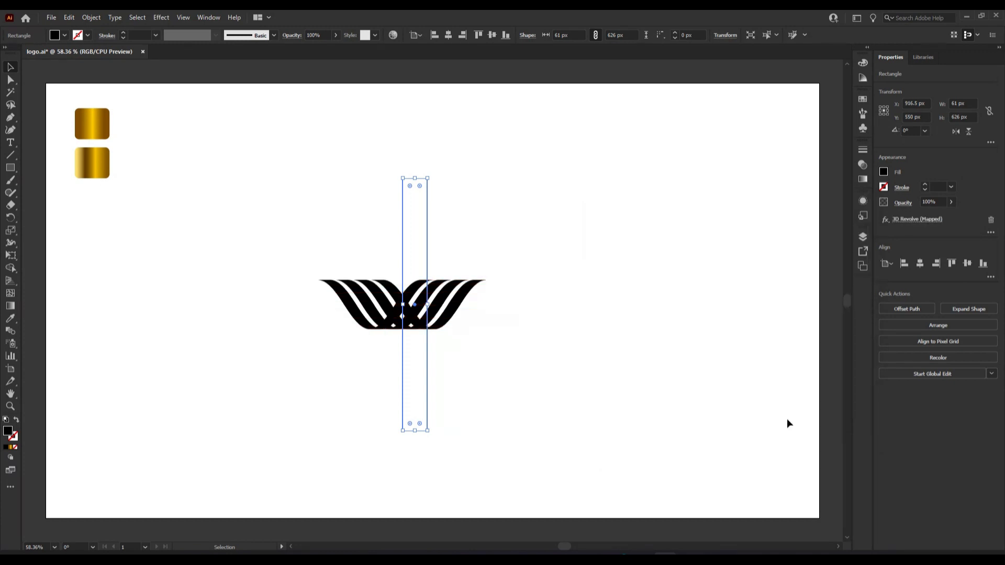
Expand the revolved artwork's appearance and enlarge the resulting group to about 922 px wide and 240 px high
{"action": "left_click", "coordinate": [85, 20]}
{"action": "left_click", "coordinate": [145, 154]}
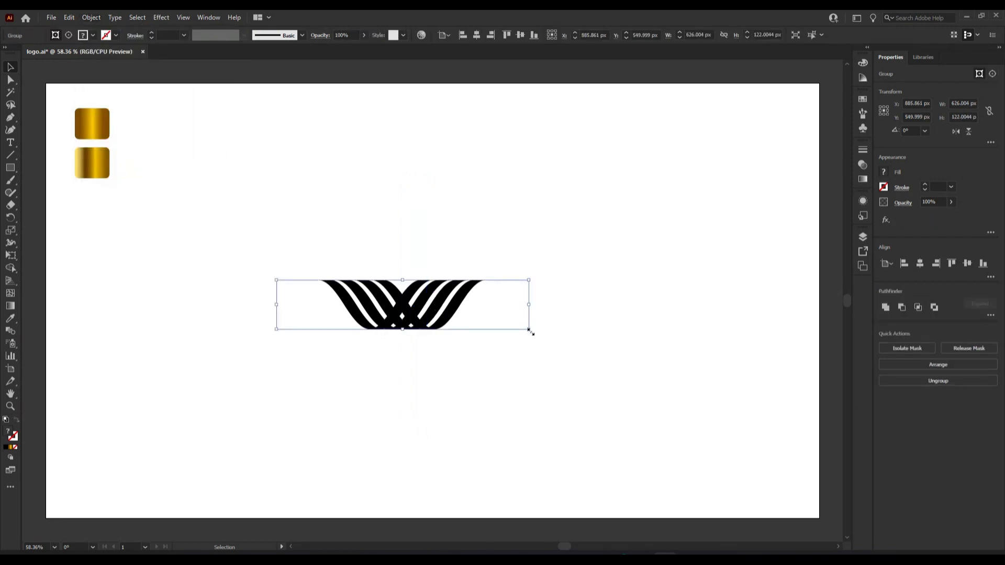
{"action": "left_click_drag", "start_coordinate": [529, 331], "coordinate": [588, 382]}
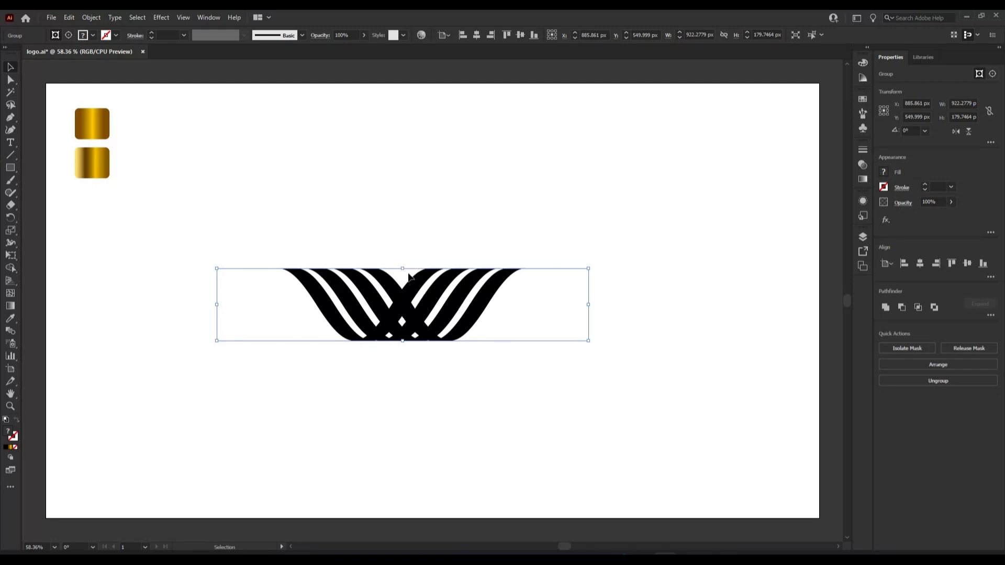
{"action": "left_click_drag", "start_coordinate": [404, 269], "coordinate": [402, 244]}
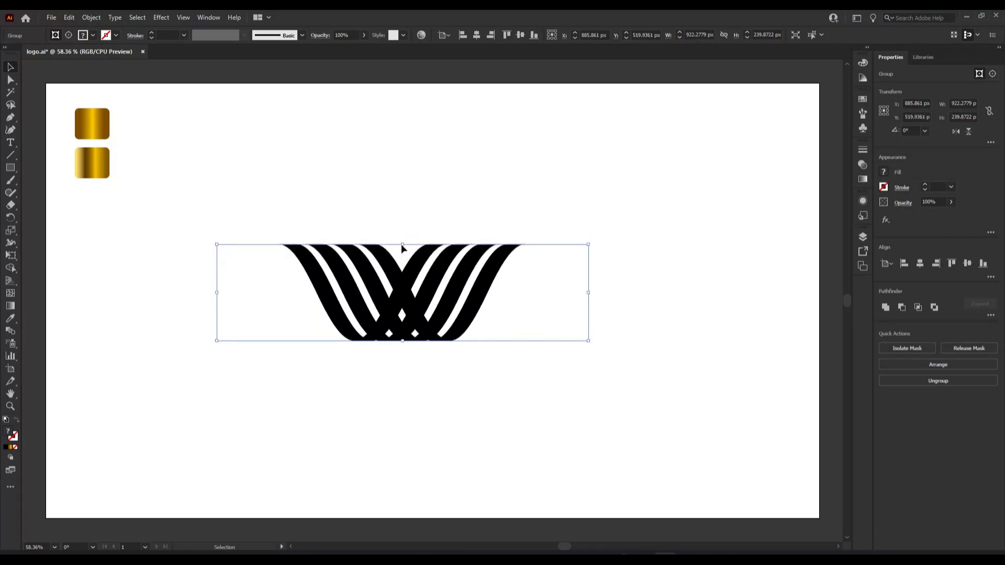
Ungroup the expanded wing artwork and release its clipping mask, separating the two stripe groups from the invisible bounding rectangle
{"action": "right_click", "coordinate": [435, 286]}
{"action": "left_click", "coordinate": [492, 378]}
{"action": "right_click", "coordinate": [417, 277]}
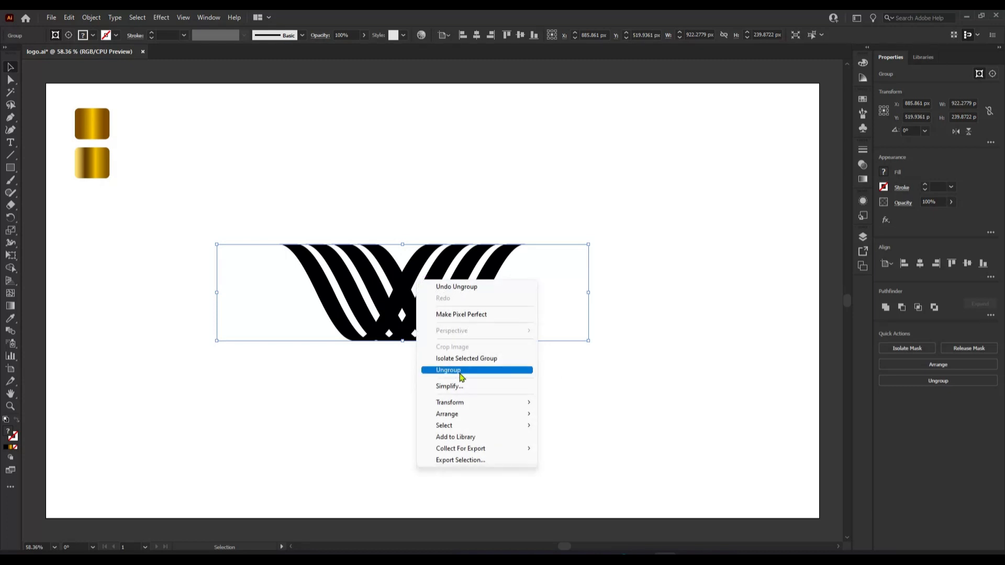
{"action": "left_click", "coordinate": [457, 373]}
{"action": "right_click", "coordinate": [396, 317]}
{"action": "left_click", "coordinate": [446, 386]}
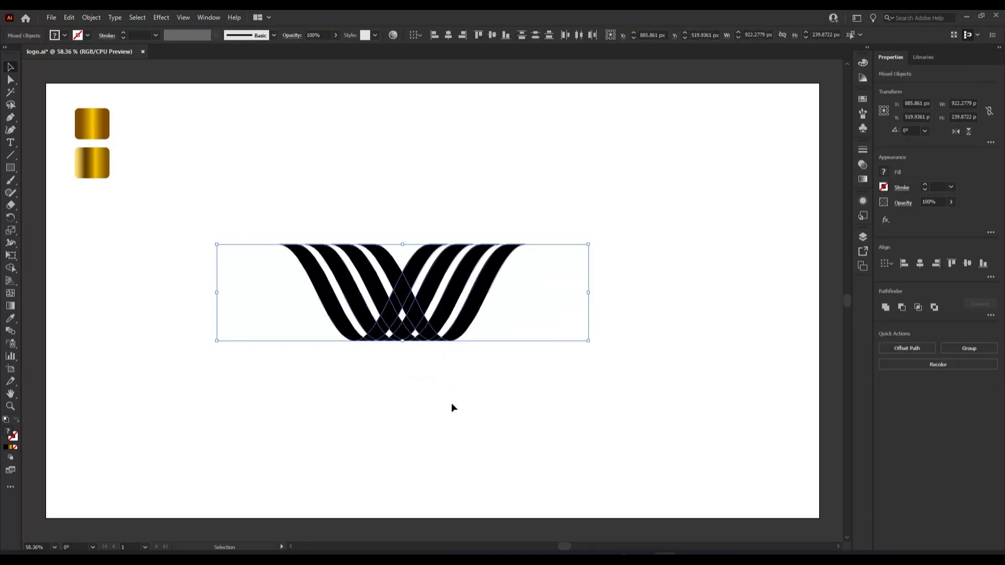
{"action": "left_click", "coordinate": [451, 401]}
{"action": "left_click", "coordinate": [435, 290]}
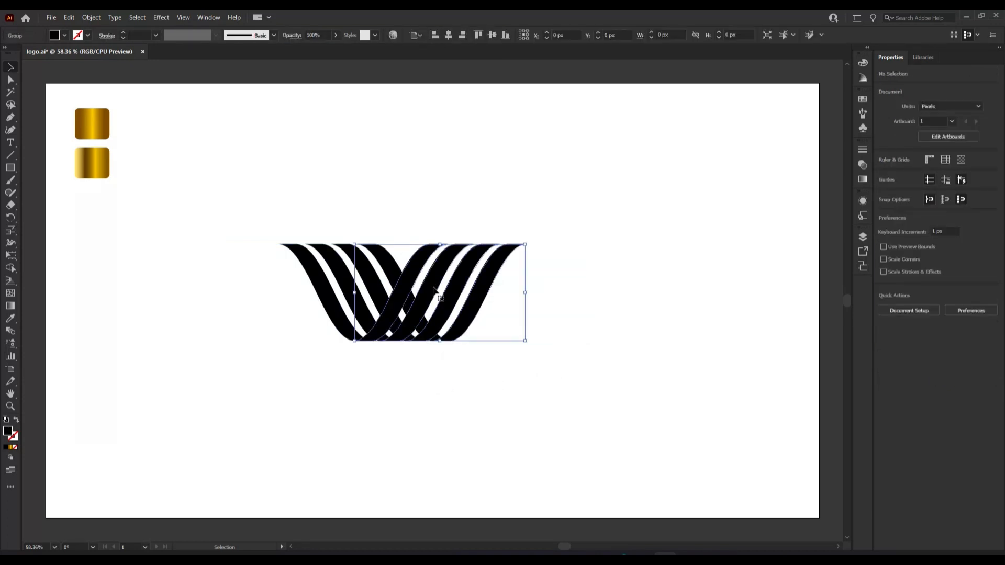
{"action": "left_click", "coordinate": [606, 421]}
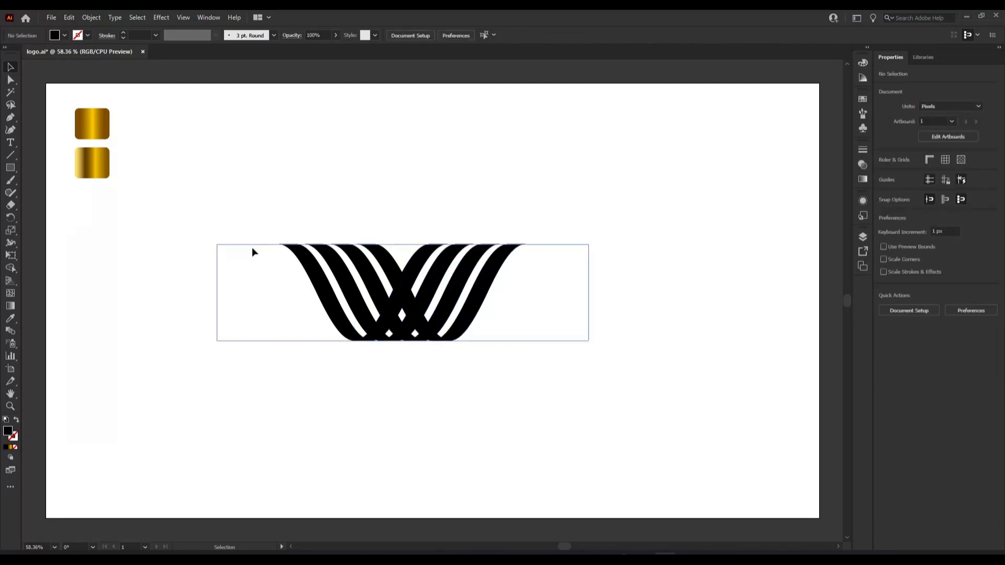
{"action": "left_click", "coordinate": [266, 318]}
{"action": "left_click", "coordinate": [199, 410]}
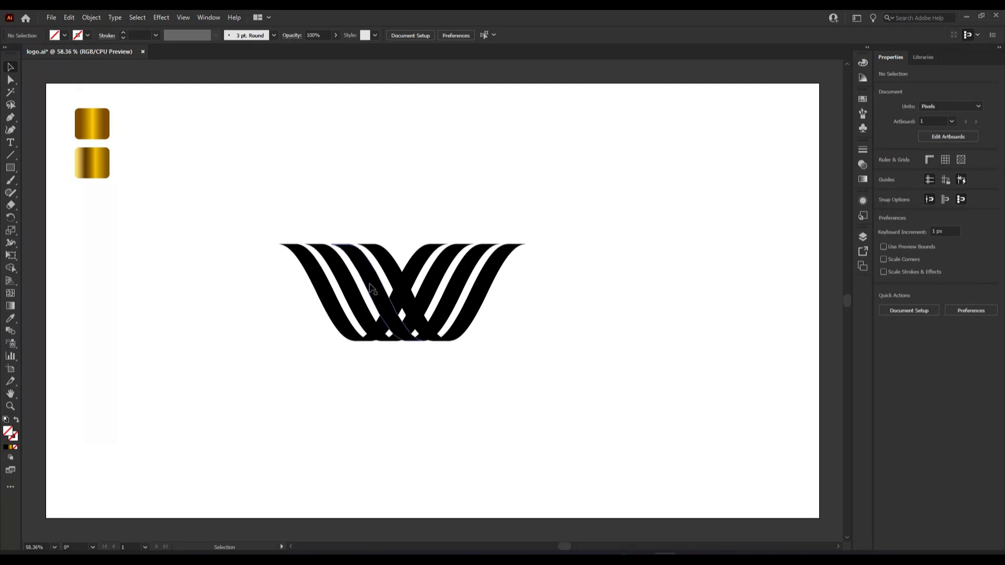
Move the left wing's stripe group horizontally past the other wing so both cross at their upper ends in a peak shape
{"action": "left_click_drag", "start_coordinate": [370, 287], "coordinate": [516, 272]}
{"action": "left_click", "coordinate": [548, 192]}
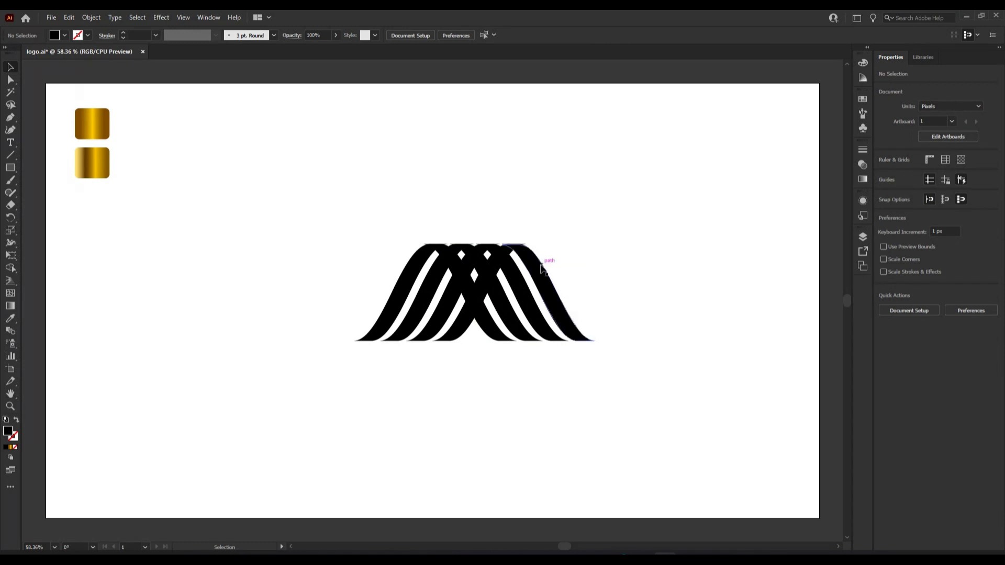
{"action": "left_click_drag", "start_coordinate": [544, 268], "coordinate": [547, 268]}
{"action": "left_click", "coordinate": [646, 247]}
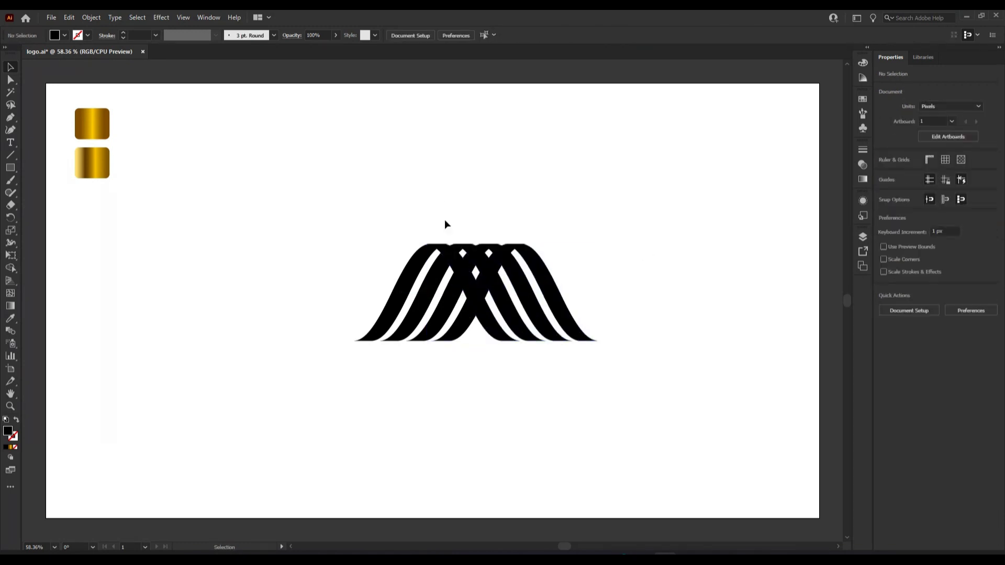
Nudge the left stripe group about 3 px left, to X 974.2288 px, keeping its height level with the right group
{"action": "left_click_drag", "start_coordinate": [396, 205], "coordinate": [602, 340]}
{"action": "scroll", "coordinate": [504, 241], "scroll_direction": "up", "scroll_amount": 3}
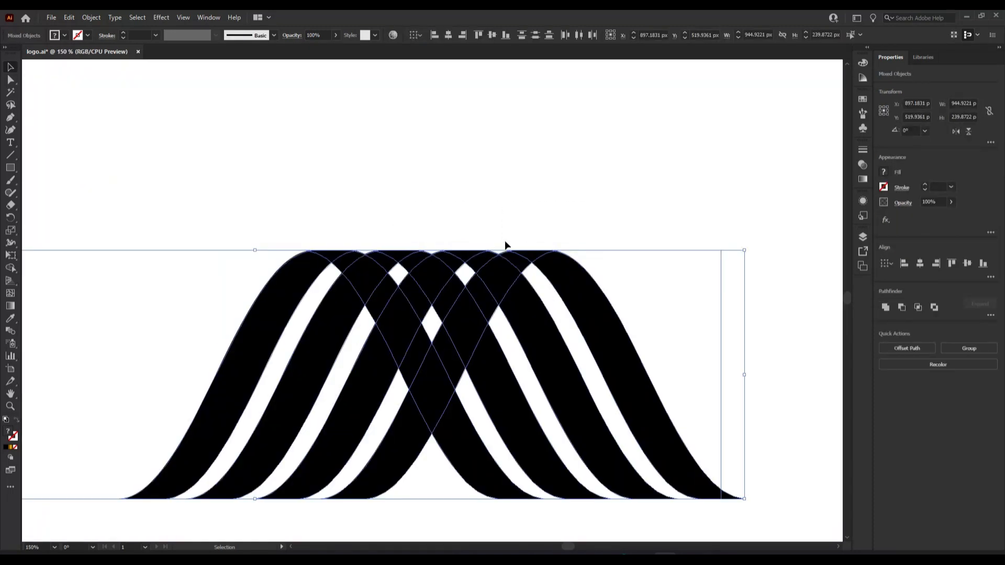
{"action": "left_click", "coordinate": [508, 187]}
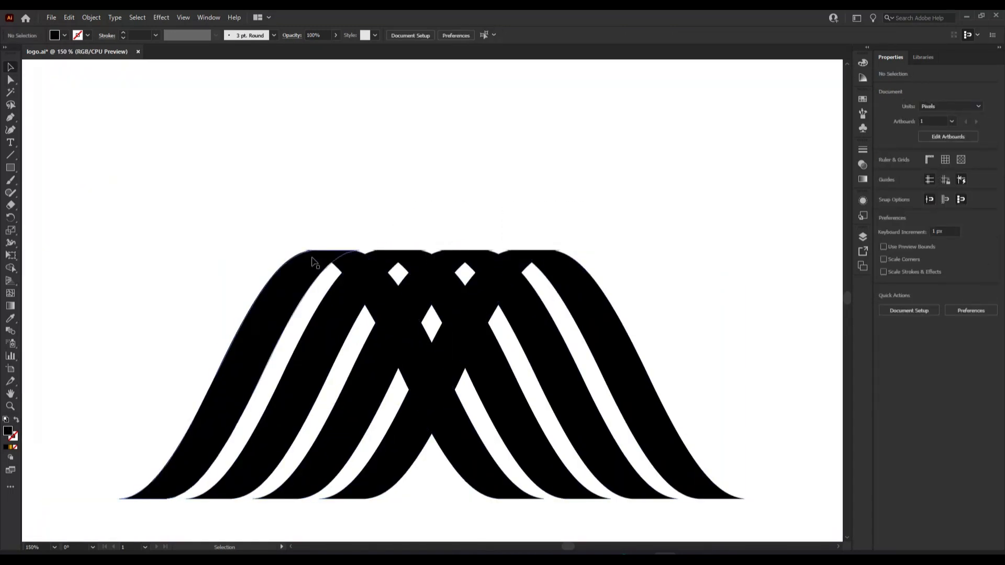
{"action": "left_click", "coordinate": [313, 262]}
{"action": "key", "text": "ctrl+shift+bracketright"}
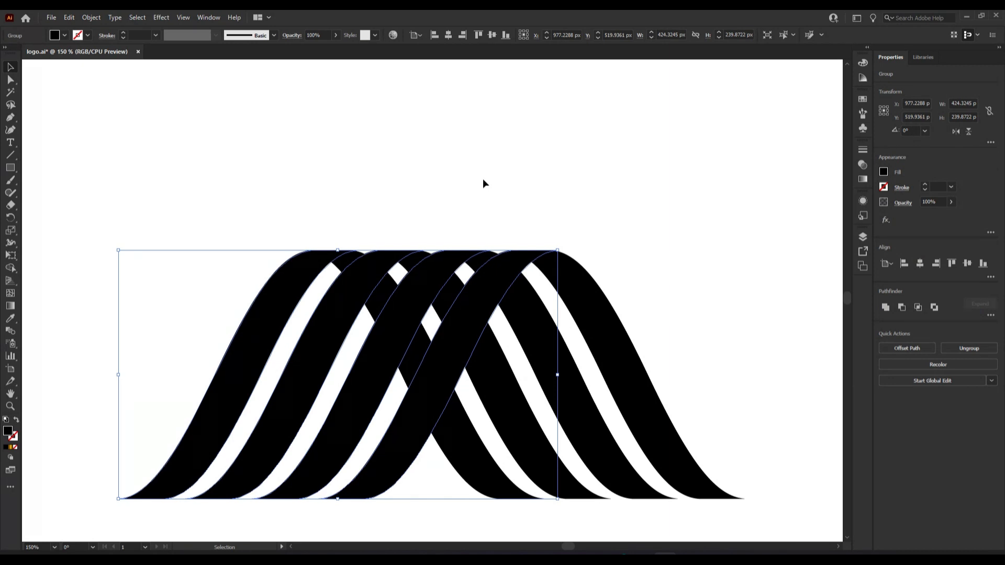
{"action": "left_click", "coordinate": [434, 133]}
{"action": "key", "text": "ctrl+z"}
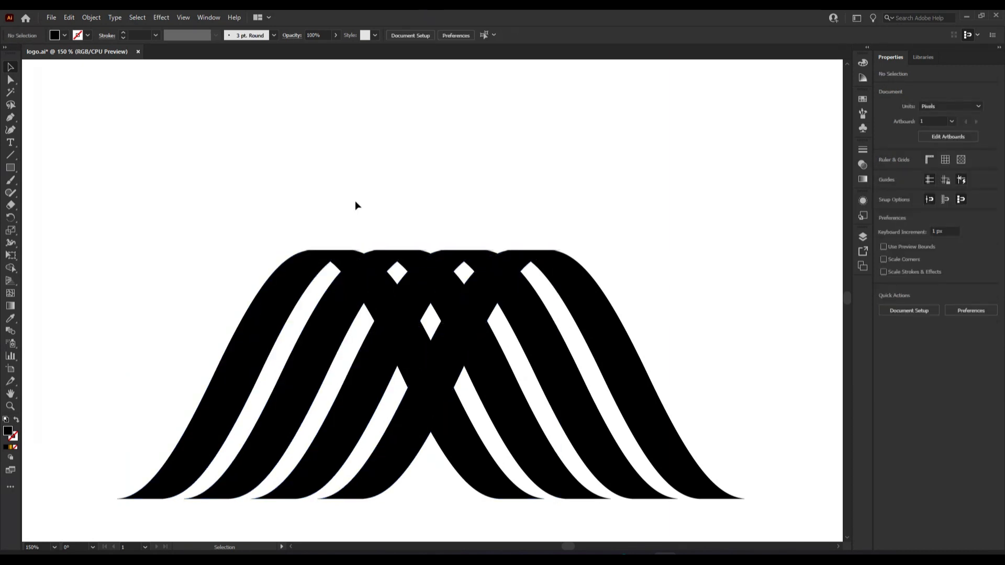
{"action": "left_click", "coordinate": [308, 285]}
{"action": "key", "text": "ctrl+shift+bracketright"}
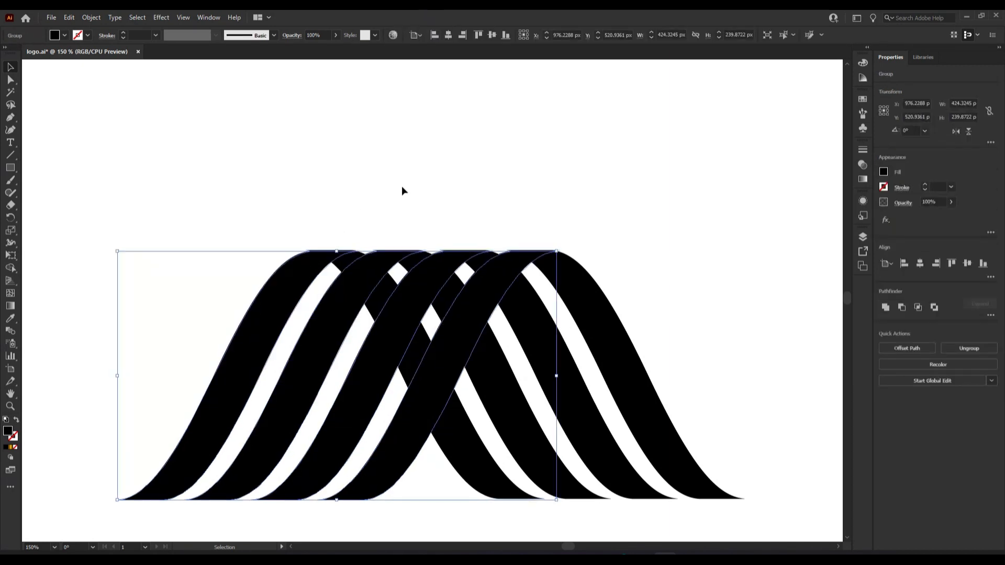
{"action": "left_click", "coordinate": [388, 149]}
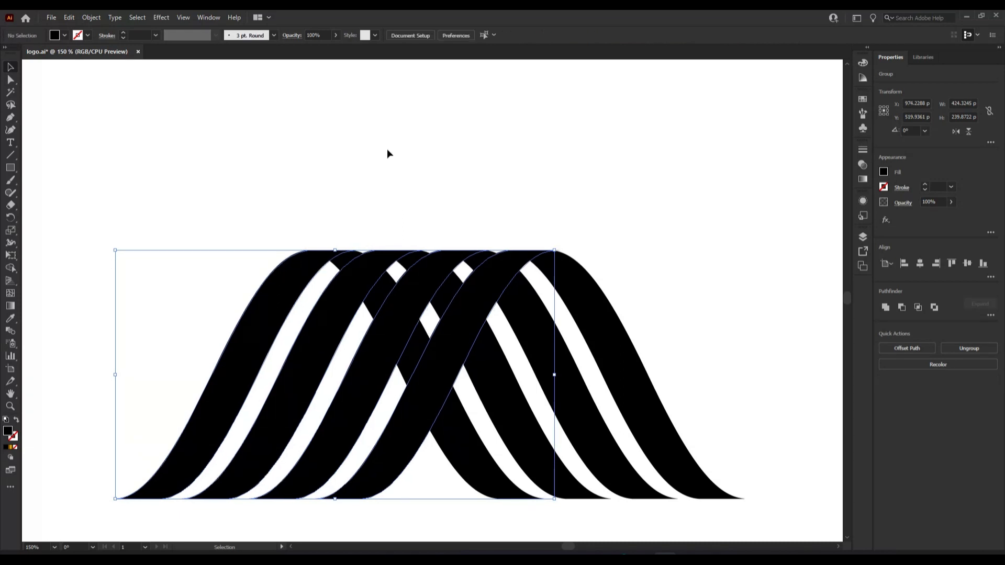
{"action": "key", "text": "ctrl+z"}
Nudge the right stripe group 4 px to the right, to X 1161.9845 px
{"action": "left_click", "coordinate": [374, 283]}
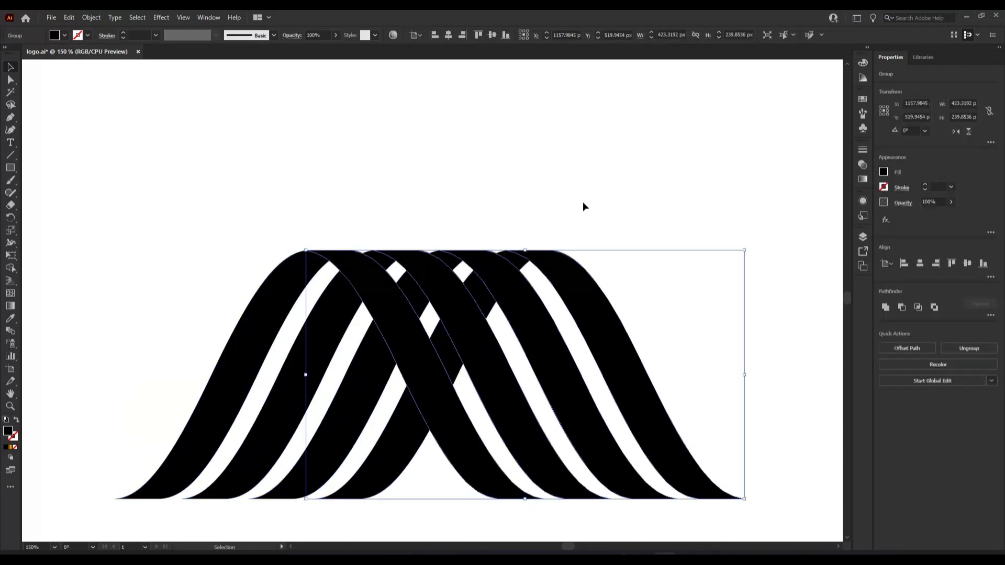
{"action": "key", "text": "Right"}
{"action": "key", "text": "Right"}
{"action": "left_click", "coordinate": [458, 128]}
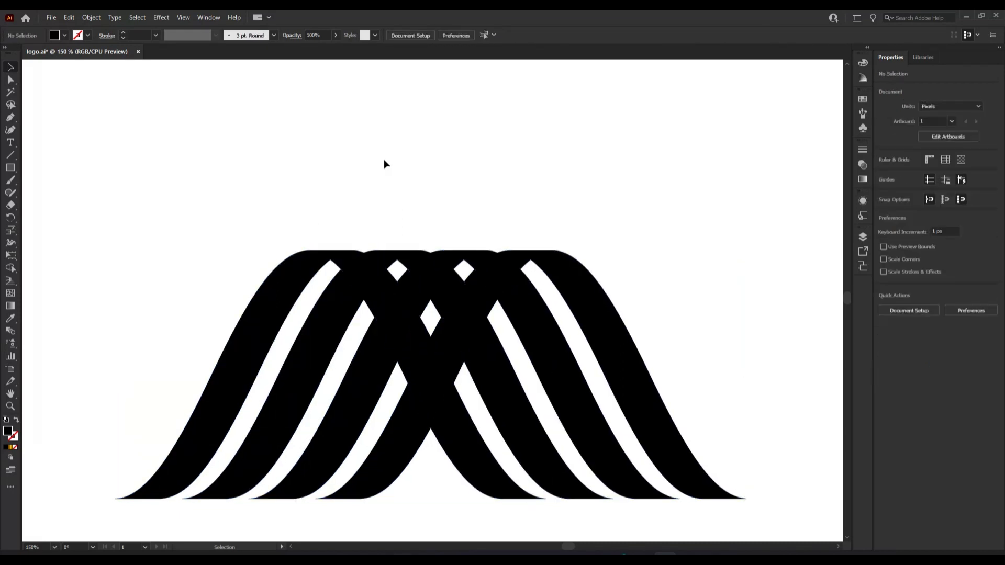
{"action": "left_click", "coordinate": [355, 259]}
{"action": "key", "text": "Right"}
{"action": "left_click", "coordinate": [411, 160]}
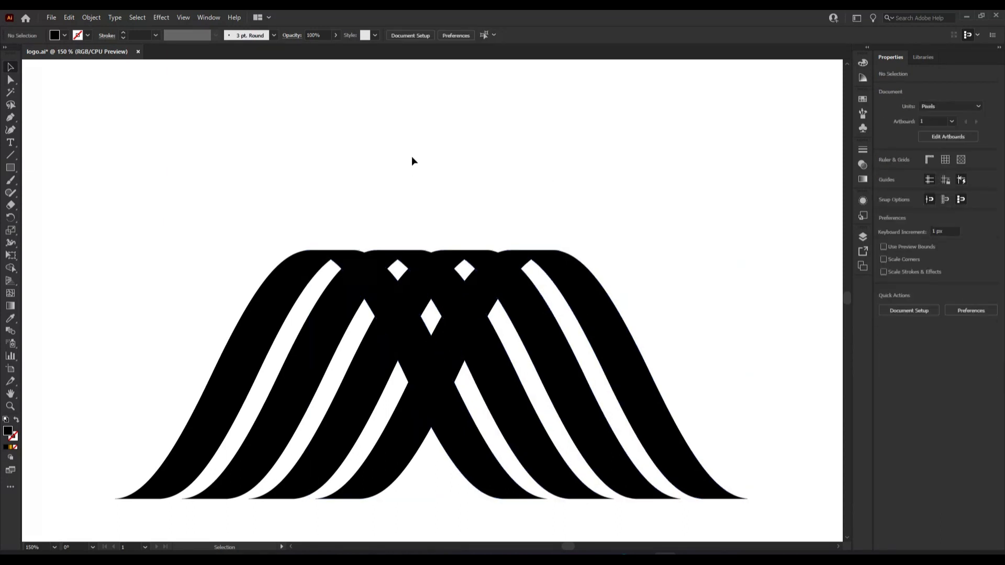
{"action": "left_click", "coordinate": [354, 265]}
{"action": "key", "text": "Right"}
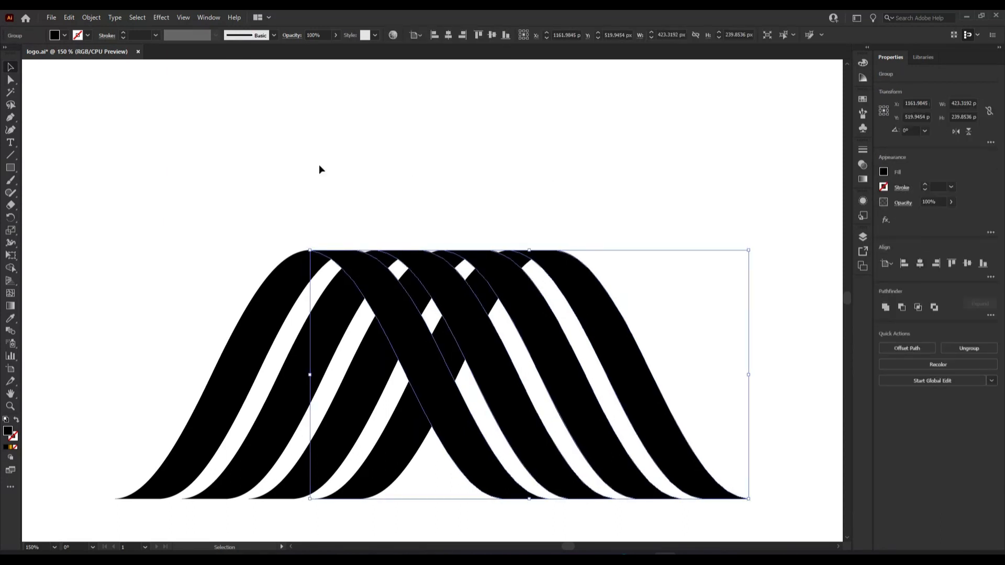
{"action": "left_click", "coordinate": [319, 164]}
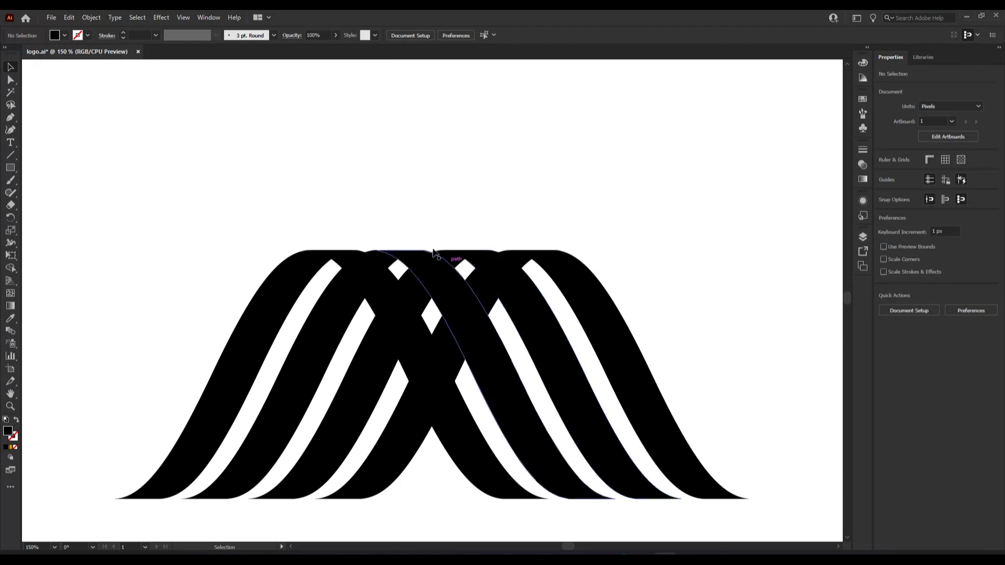
Fine-tune the overlap at the peak by shifting the right stripe group about 3 px further right
{"action": "left_click_drag", "start_coordinate": [320, 158], "coordinate": [463, 263]}
{"action": "scroll", "coordinate": [422, 234], "scroll_direction": "up", "scroll_amount": 3}
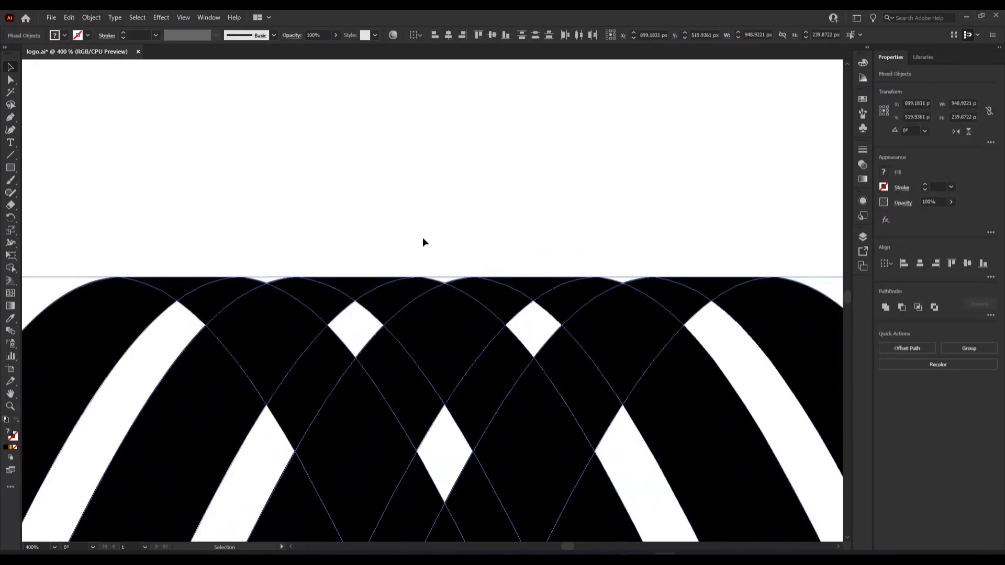
{"action": "left_click", "coordinate": [417, 231]}
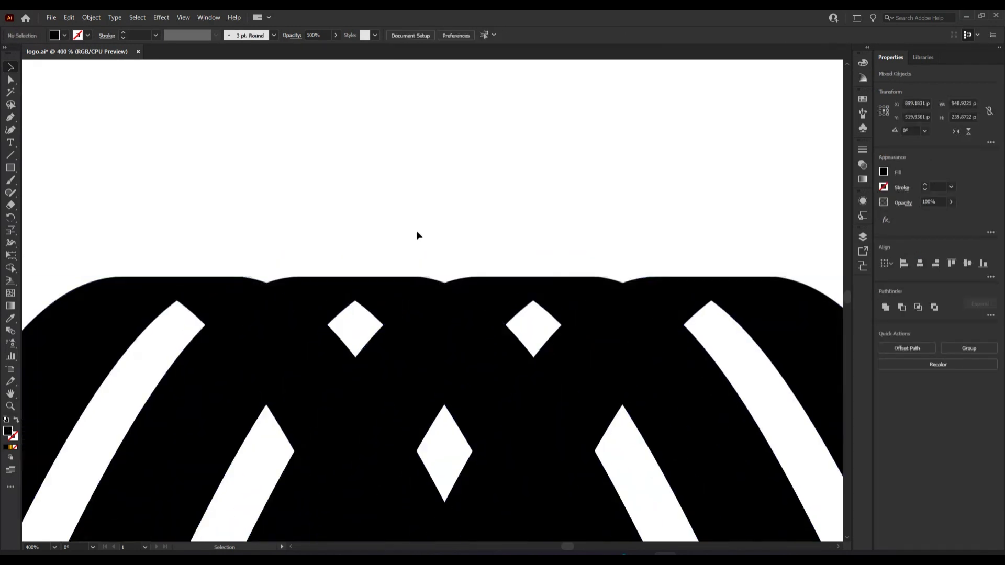
{"action": "left_click", "coordinate": [181, 294]}
{"action": "left_click", "coordinate": [206, 228]}
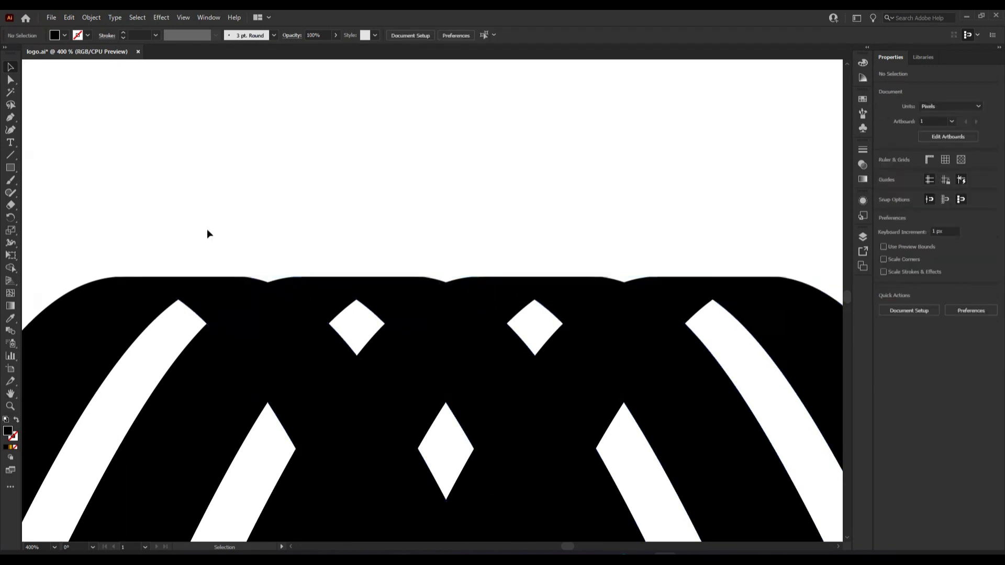
{"action": "left_click", "coordinate": [226, 291]}
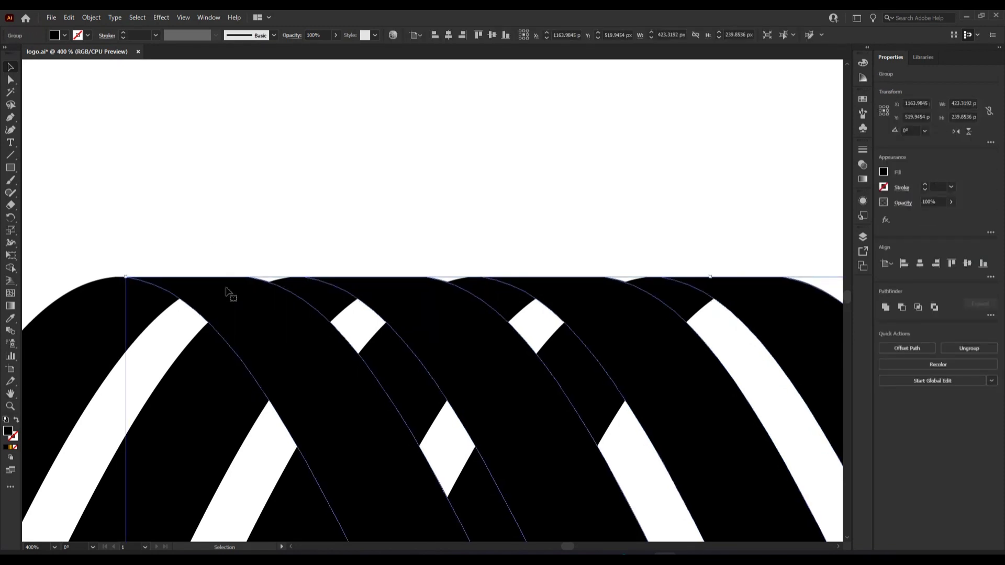
{"action": "left_click", "coordinate": [257, 181]}
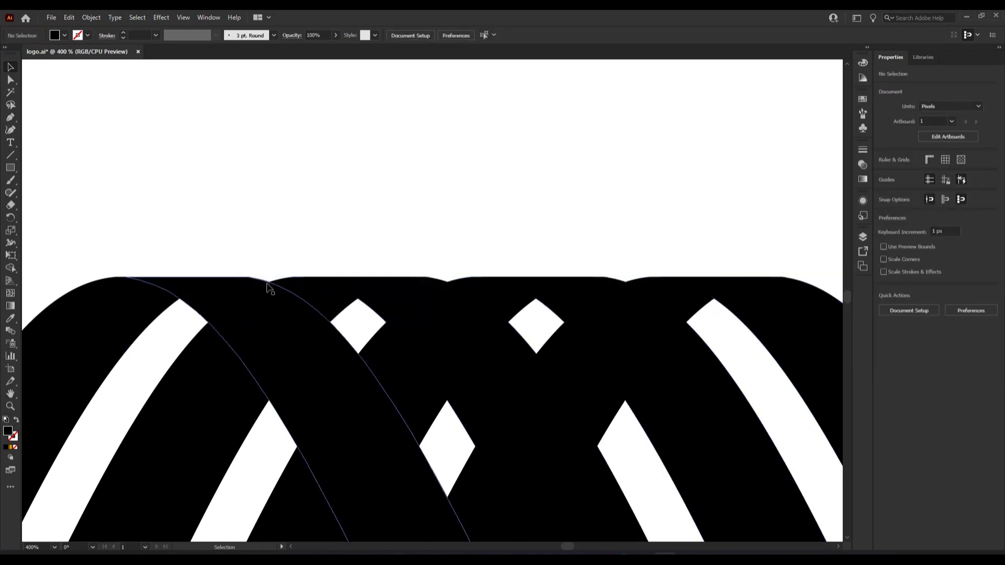
{"action": "left_click", "coordinate": [249, 312]}
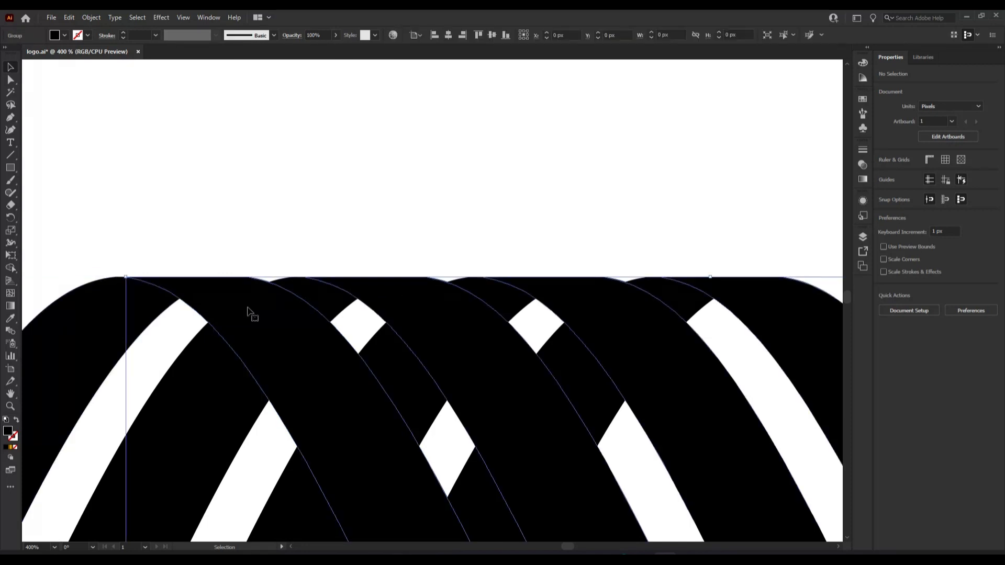
{"action": "left_click", "coordinate": [247, 198]}
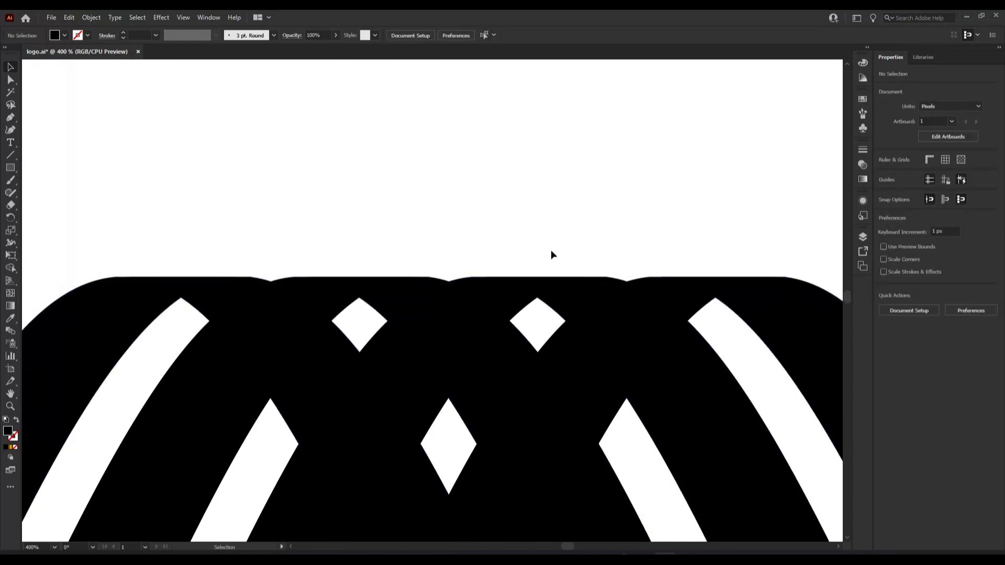
{"action": "scroll", "coordinate": [536, 219], "scroll_direction": "down", "scroll_amount": 4}
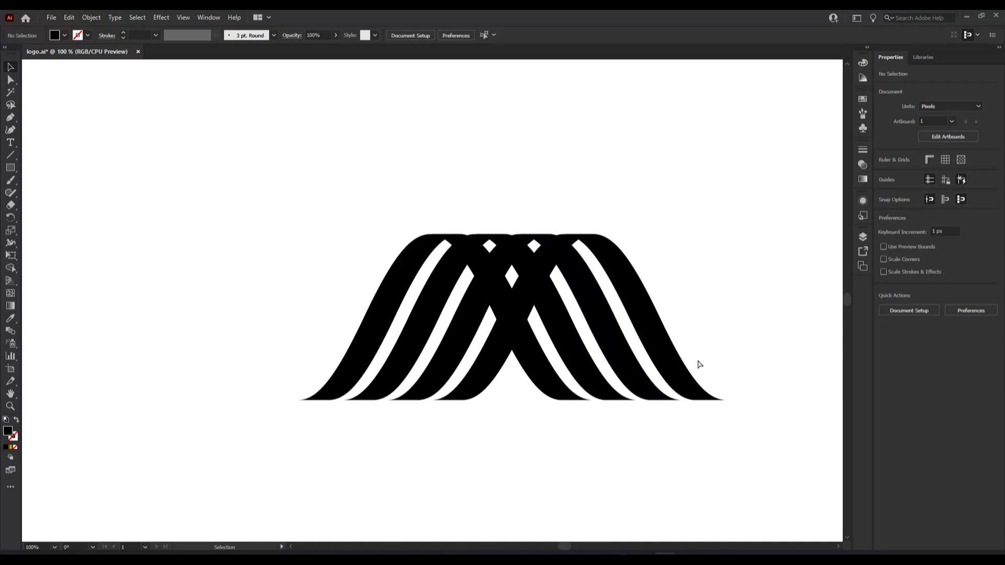
{"action": "scroll", "coordinate": [700, 365], "scroll_direction": "right", "scroll_amount": 5}
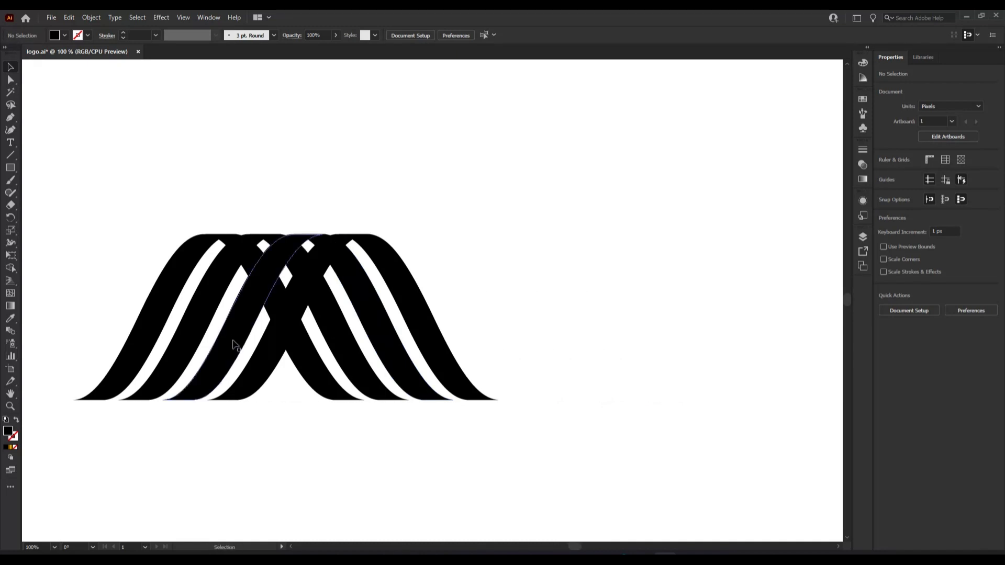
{"action": "left_click", "coordinate": [234, 344]}
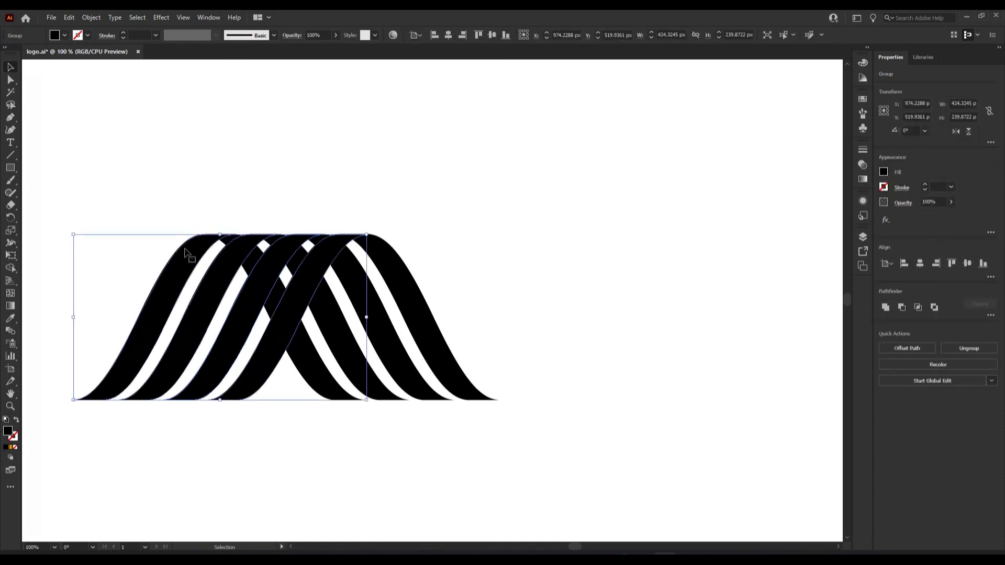
{"action": "left_click", "coordinate": [95, 218]}
{"action": "left_click_drag", "start_coordinate": [120, 260], "coordinate": [119, 260]}
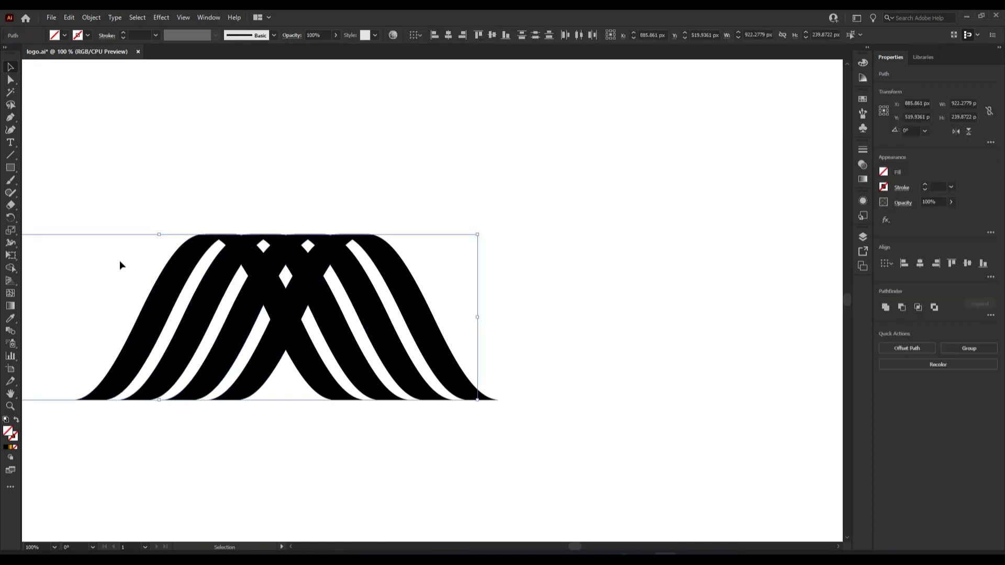
{"action": "right_click", "coordinate": [119, 260]}
{"action": "left_click", "coordinate": [97, 290]}
{"action": "left_click", "coordinate": [96, 290]}
Duplicate the left stripe group in place and move the copy horizontally right until it crosses the middle group's lower ends in a valley
{"action": "left_click", "coordinate": [176, 283]}
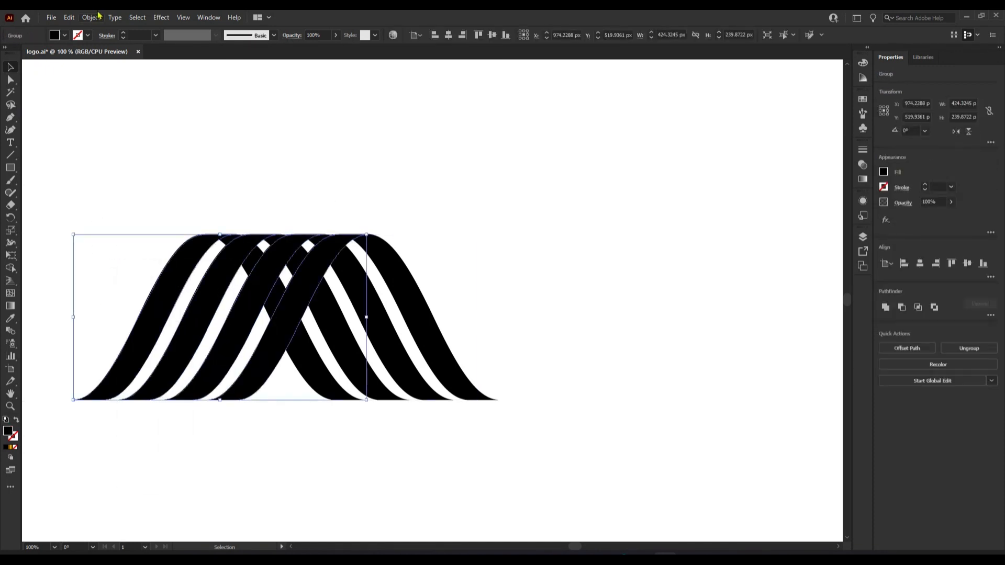
{"action": "left_click", "coordinate": [67, 19]}
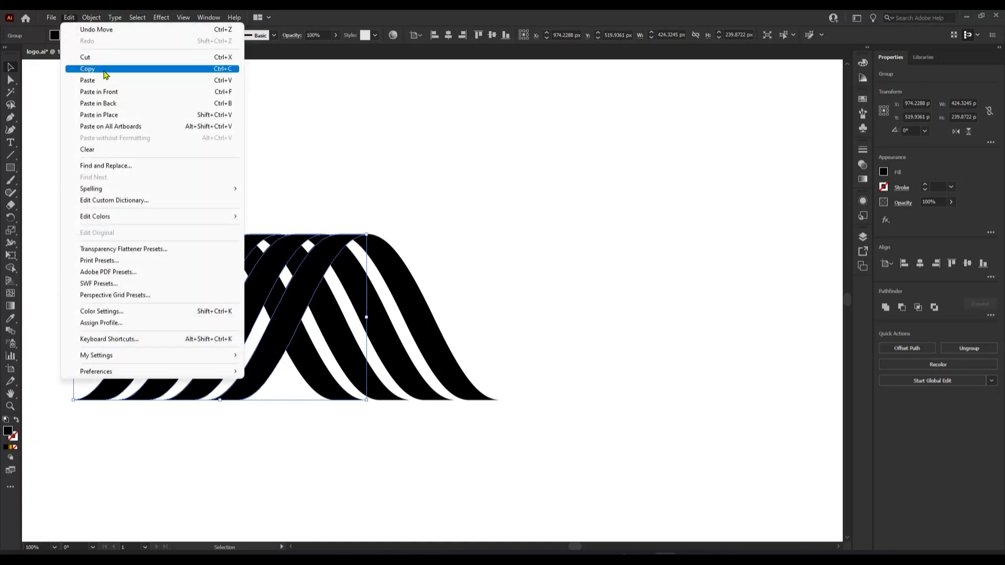
{"action": "left_click", "coordinate": [104, 71]}
{"action": "left_click", "coordinate": [73, 18]}
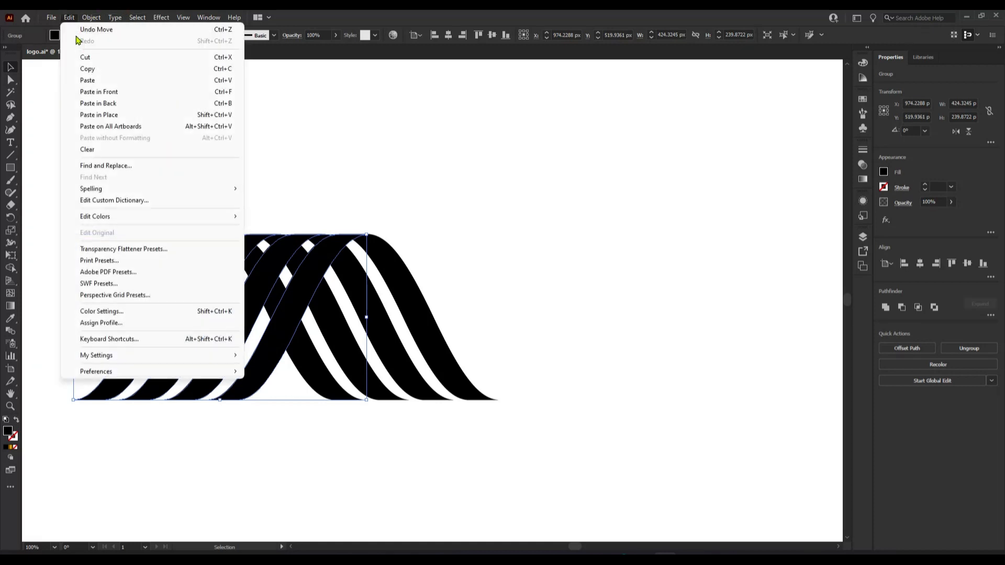
{"action": "left_click", "coordinate": [151, 117]}
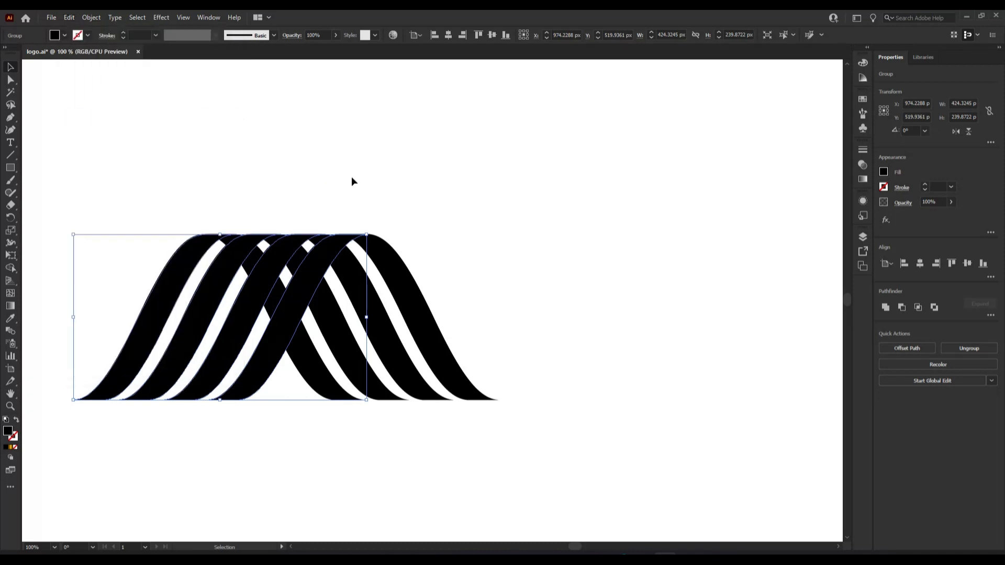
{"action": "left_click", "coordinate": [351, 175]}
{"action": "left_click_drag", "start_coordinate": [261, 370], "coordinate": [526, 349]}
{"action": "left_click", "coordinate": [626, 455]}
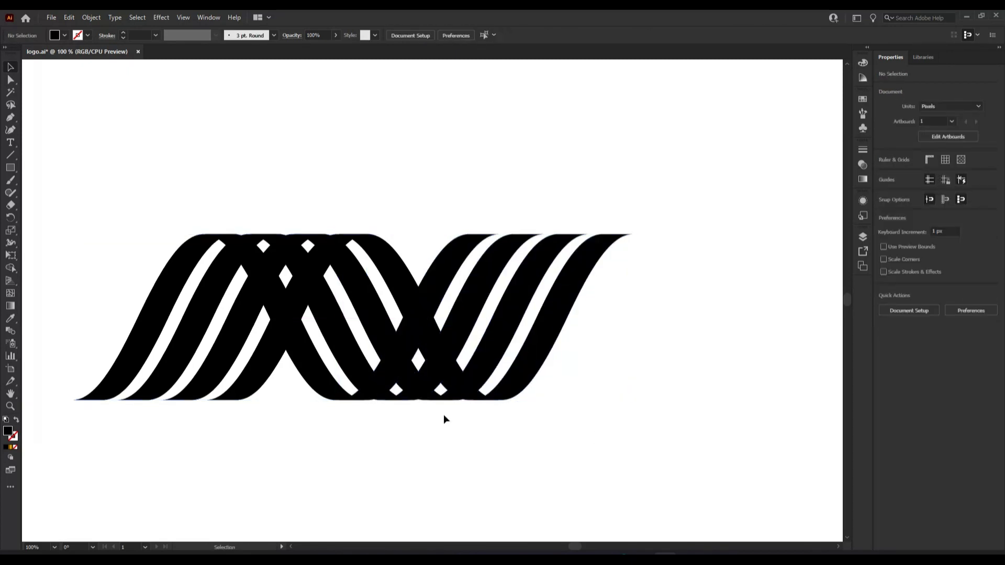
{"action": "scroll", "coordinate": [444, 419], "scroll_direction": "up", "scroll_amount": 3}
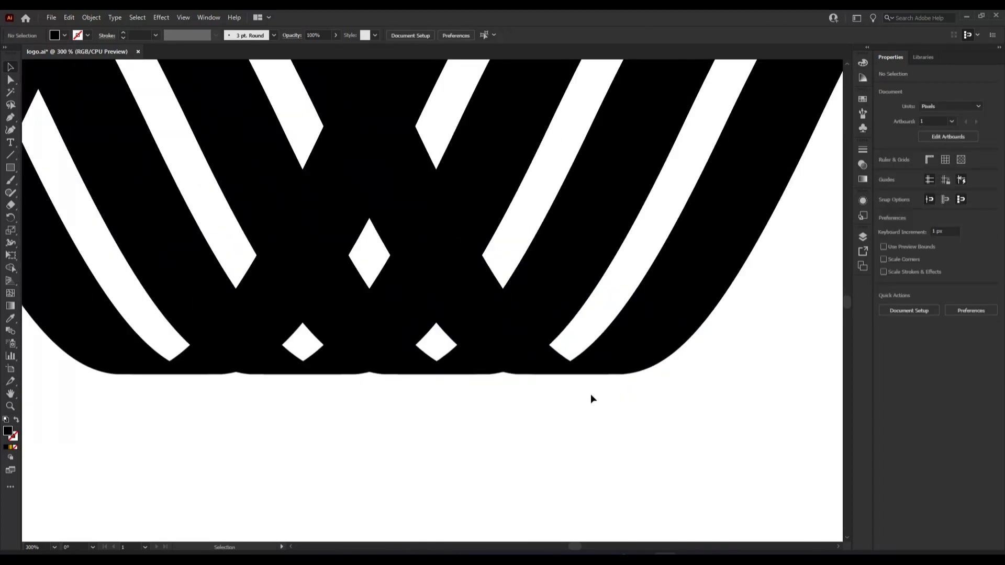
Move the whole striped artwork about 266 px left and 13 px down on the artboard
{"action": "key", "text": "ctrl+0"}
{"action": "left_click_drag", "start_coordinate": [321, 232], "coordinate": [754, 369]}
{"action": "left_click_drag", "start_coordinate": [576, 299], "coordinate": [469, 305]}
{"action": "right_click", "coordinate": [585, 421]}
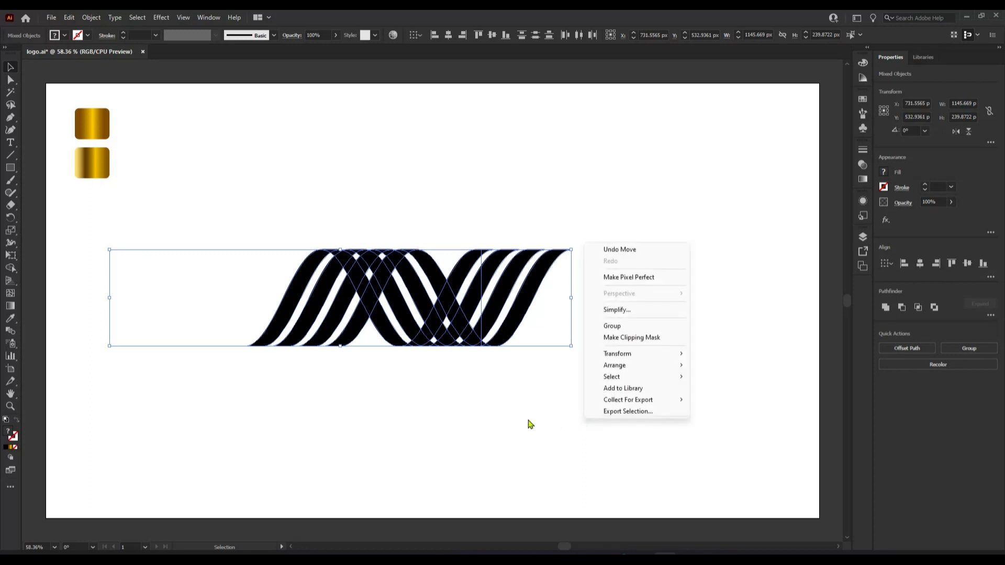
{"action": "left_click", "coordinate": [529, 424]}
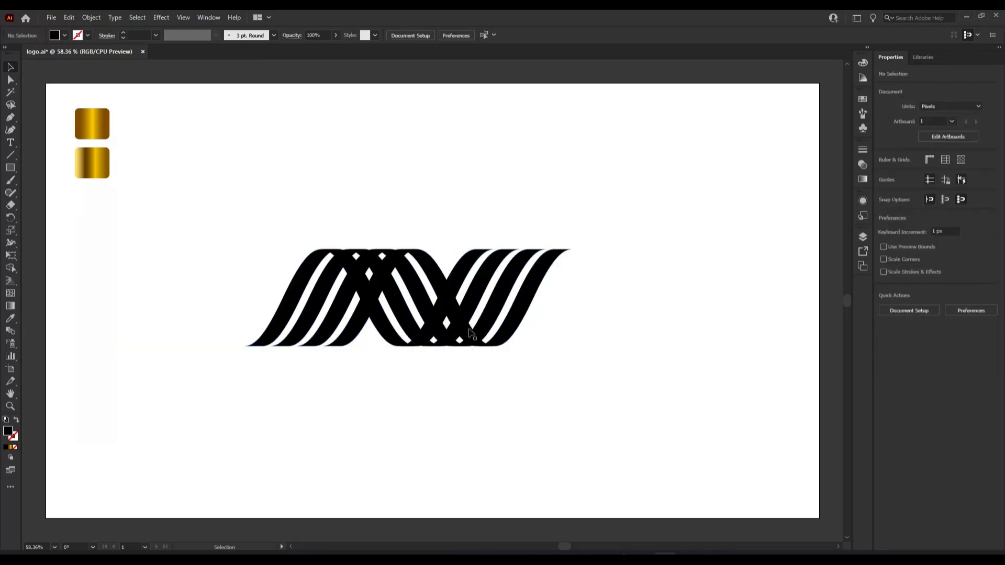
Ungroup the right stripe group into separate stripes
{"action": "left_click", "coordinate": [476, 325]}
{"action": "right_click", "coordinate": [476, 325]}
{"action": "left_click", "coordinate": [507, 413]}
{"action": "left_click", "coordinate": [423, 273]}
{"action": "right_click", "coordinate": [424, 273]}
{"action": "left_click", "coordinate": [306, 472]}
{"action": "left_click", "coordinate": [490, 276]}
{"action": "left_click", "coordinate": [602, 331]}
Delete the leftover path without fill or stroke that extends beyond the left edge of the artwork
{"action": "left_click_drag", "start_coordinate": [470, 220], "coordinate": [560, 275]}
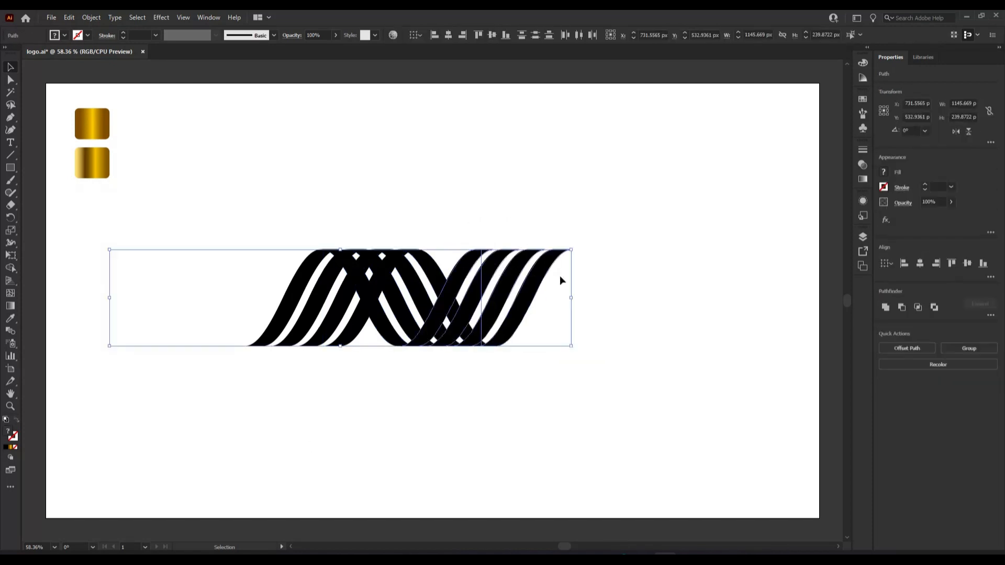
{"action": "right_click", "coordinate": [560, 275]}
{"action": "left_click", "coordinate": [618, 344]}
{"action": "left_click_drag", "start_coordinate": [129, 204], "coordinate": [189, 325]}
{"action": "right_click", "coordinate": [189, 325]}
{"action": "left_click", "coordinate": [226, 417]}
{"action": "left_click", "coordinate": [219, 408]}
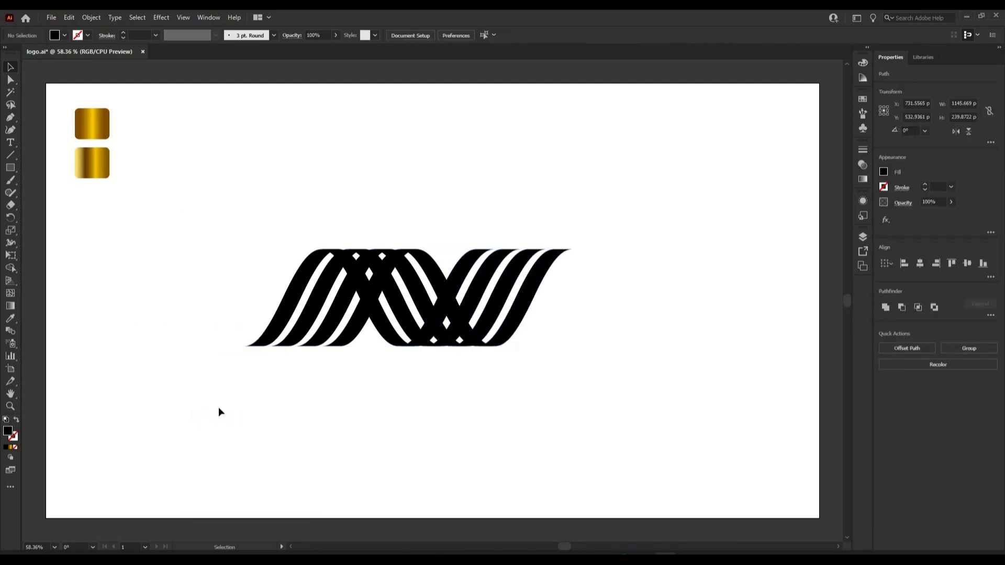
{"action": "left_click_drag", "start_coordinate": [127, 251], "coordinate": [193, 356]}
{"action": "right_click", "coordinate": [193, 356]}
{"action": "left_click", "coordinate": [189, 378]}
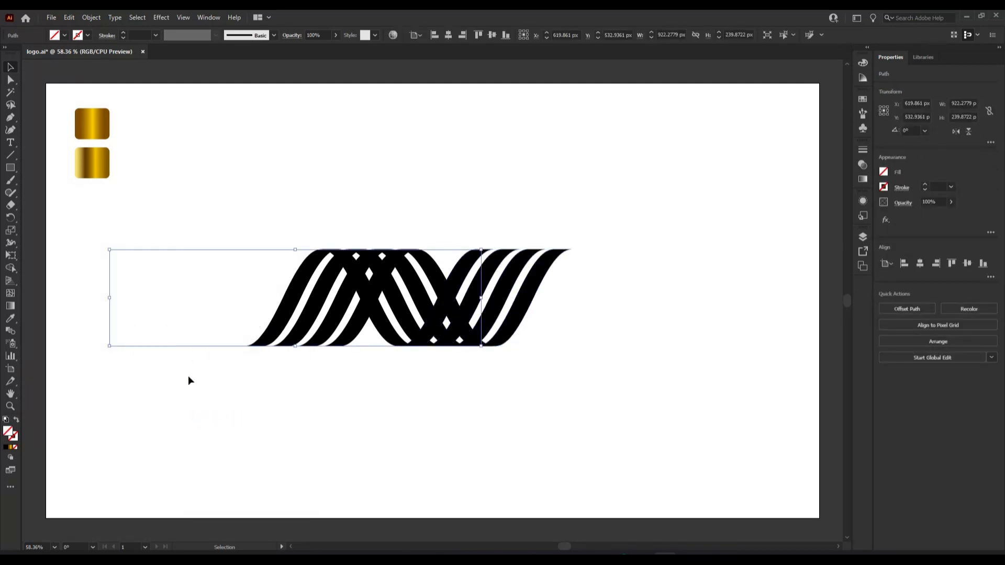
{"action": "left_click", "coordinate": [172, 359]}
{"action": "key", "text": "ctrl+z"}
{"action": "left_click", "coordinate": [172, 360]}
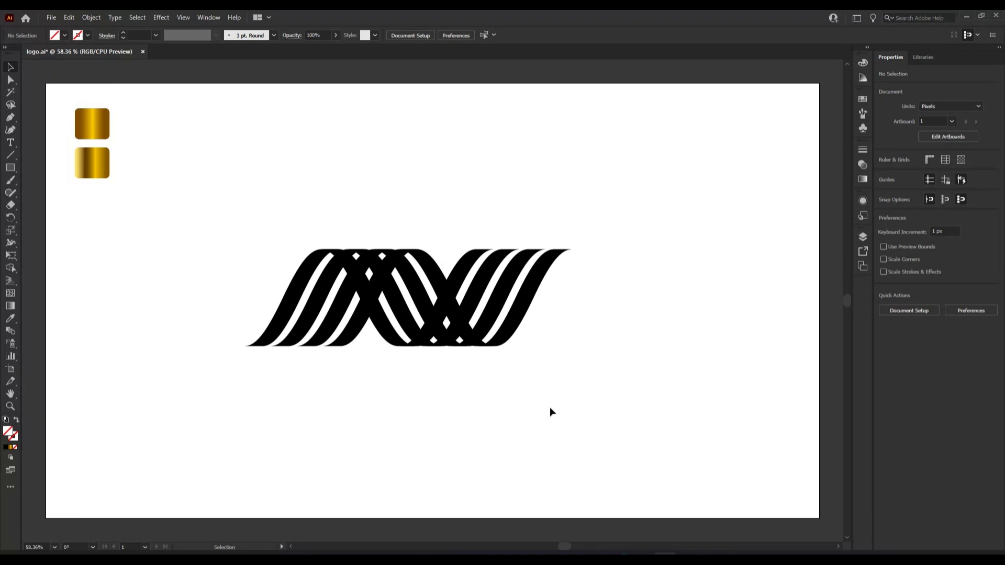
Narrow the whole artwork to about 773 px wide and stretch it upward to about 284 px high
{"action": "left_click_drag", "start_coordinate": [271, 220], "coordinate": [561, 401]}
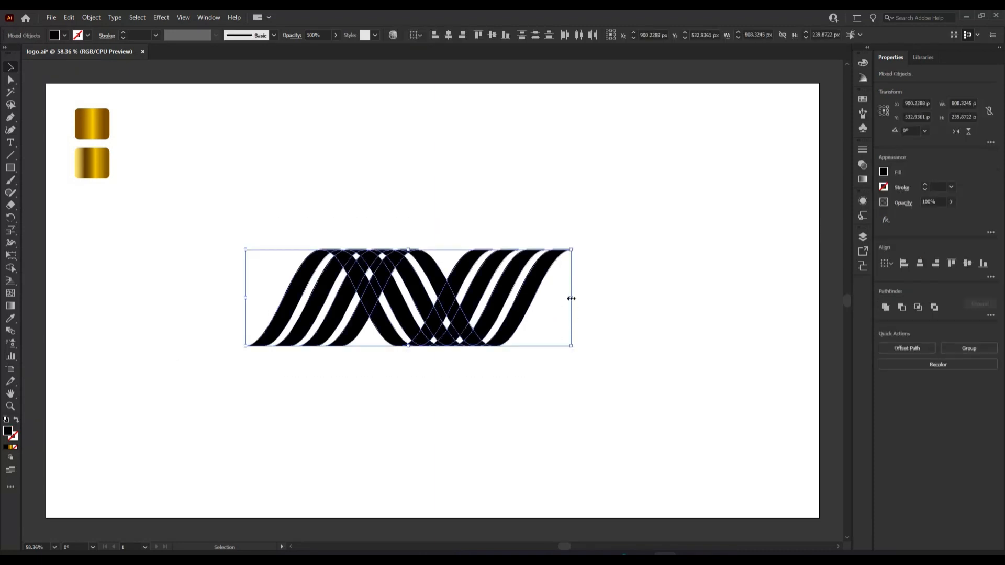
{"action": "left_click_drag", "start_coordinate": [571, 298], "coordinate": [556, 300]}
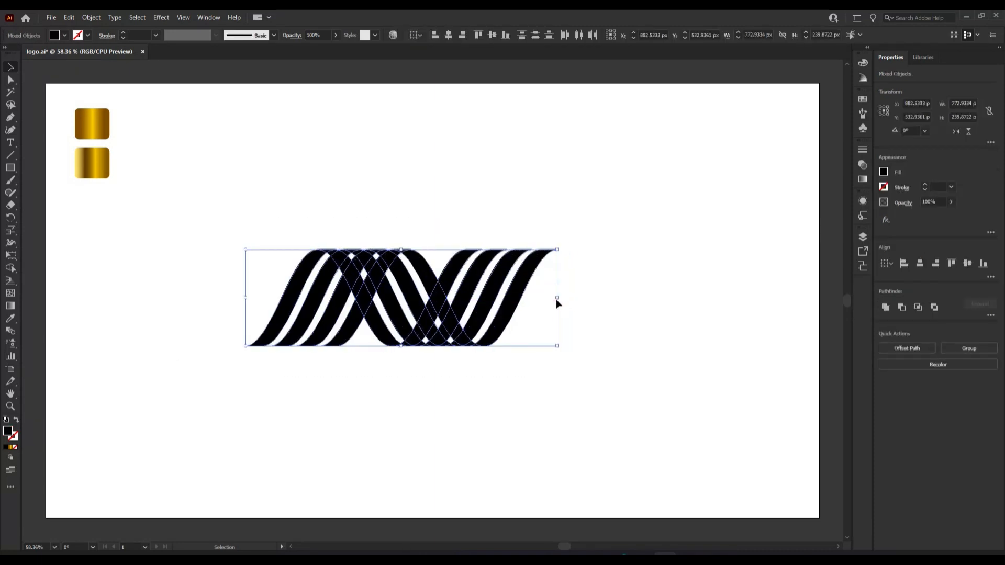
{"action": "left_click_drag", "start_coordinate": [401, 250], "coordinate": [401, 232]}
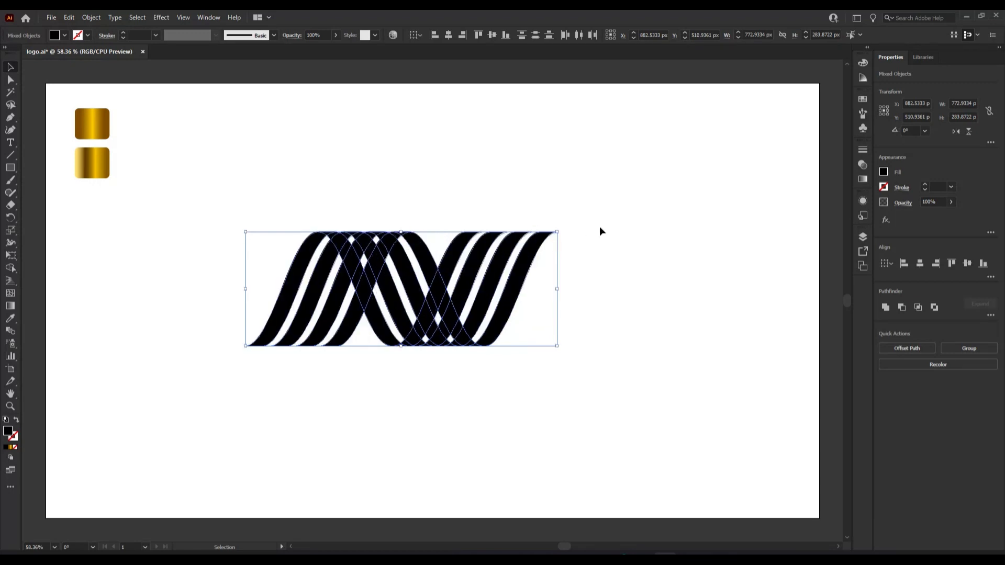
{"action": "left_click", "coordinate": [600, 230]}
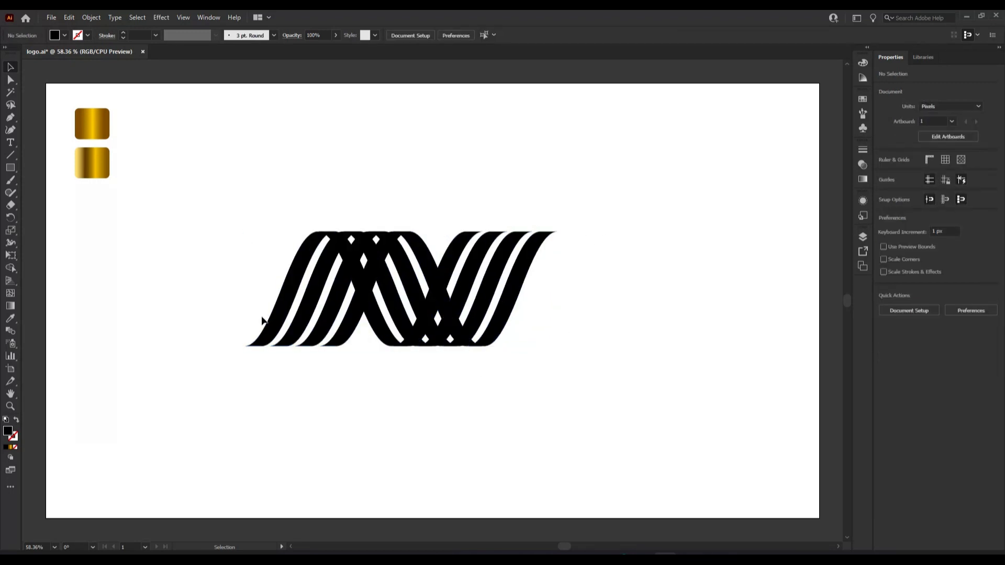
Fill all the stripes with a medium gray swatch
{"action": "left_click_drag", "start_coordinate": [231, 202], "coordinate": [557, 375]}
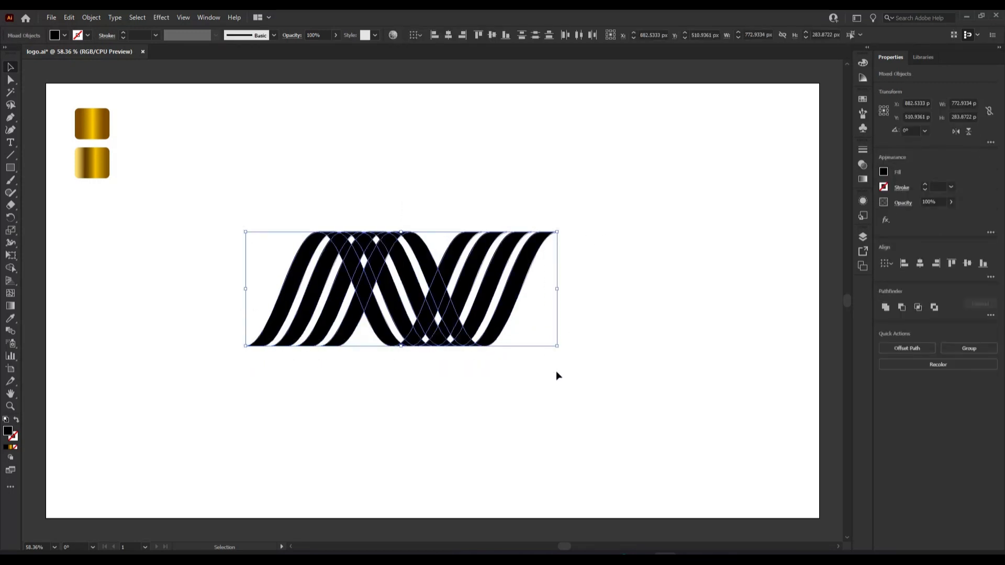
{"action": "left_click", "coordinate": [863, 99]}
{"action": "scroll", "coordinate": [799, 133], "scroll_direction": "down", "scroll_amount": 3}
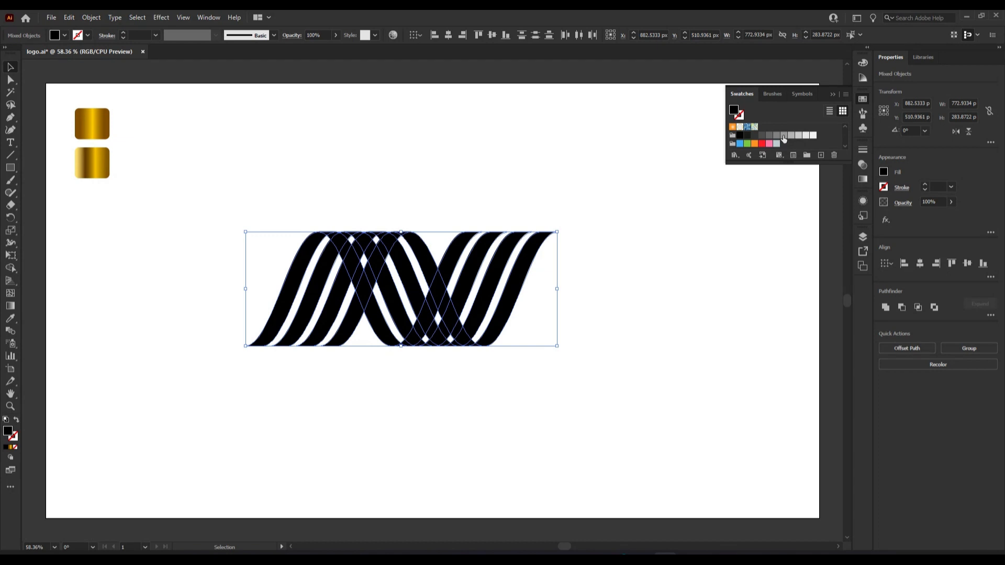
{"action": "left_click", "coordinate": [775, 136]}
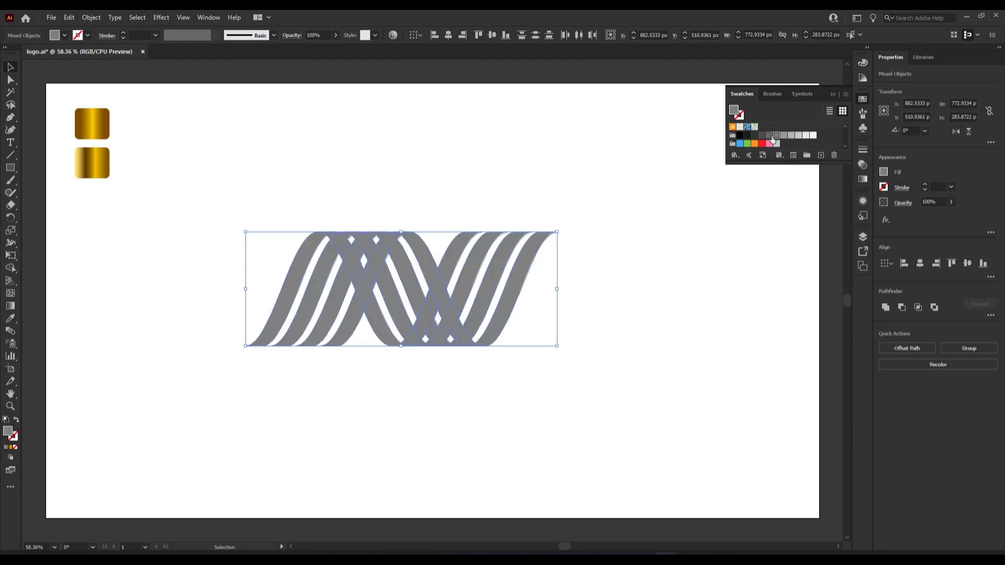
{"action": "left_click", "coordinate": [689, 316]}
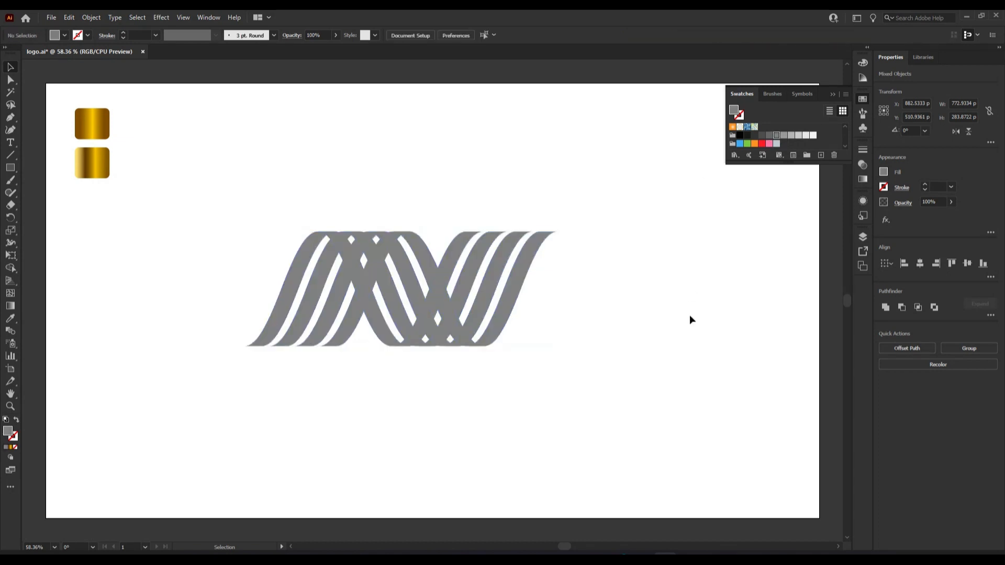
{"action": "left_click", "coordinate": [832, 96]}
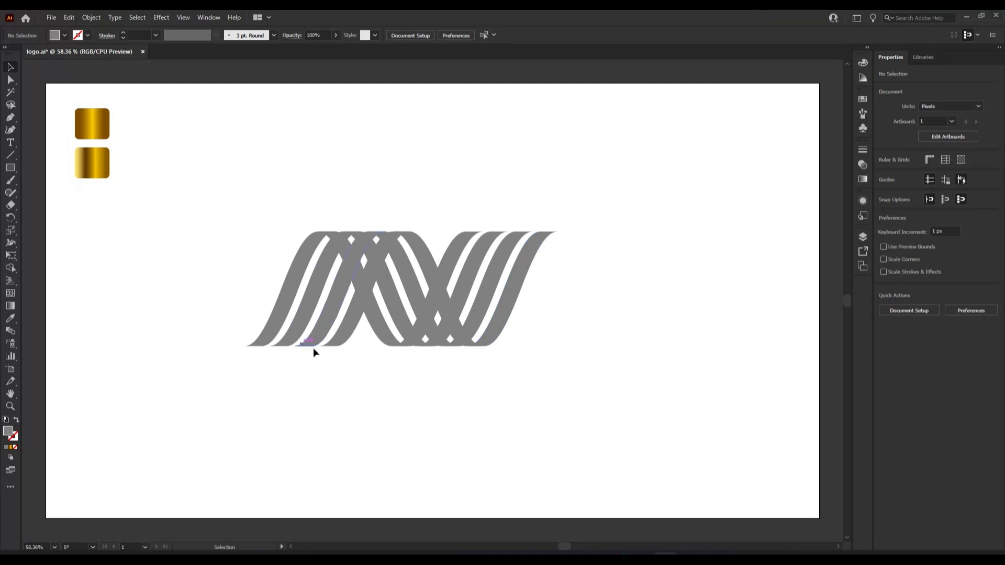
Enlarge the whole artwork proportionally about its center to about 875 px wide and 321 px high
{"action": "left_click_drag", "start_coordinate": [242, 216], "coordinate": [576, 370]}
{"action": "left_click", "coordinate": [561, 409]}
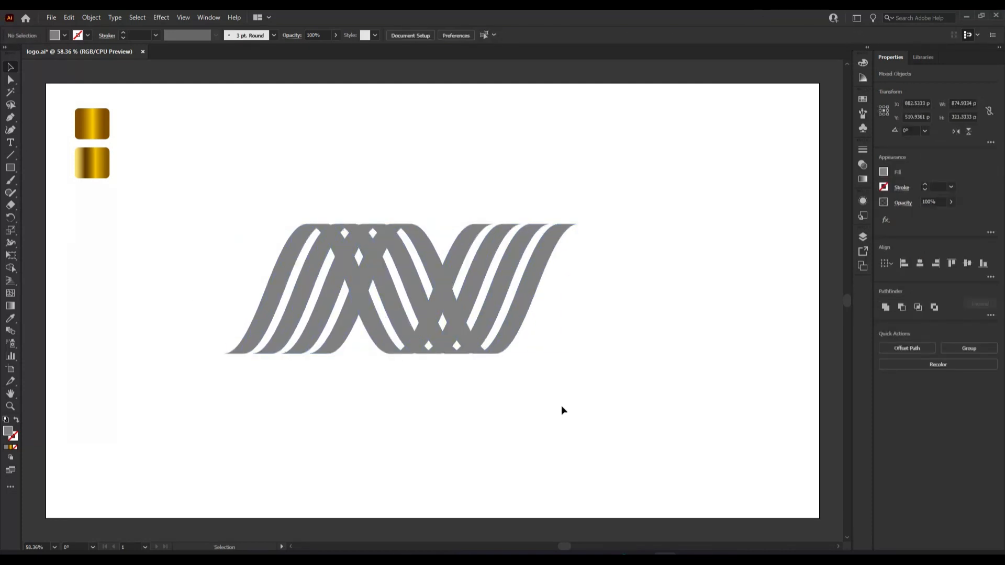
{"action": "left_click", "coordinate": [350, 338]}
{"action": "left_click", "coordinate": [347, 406]}
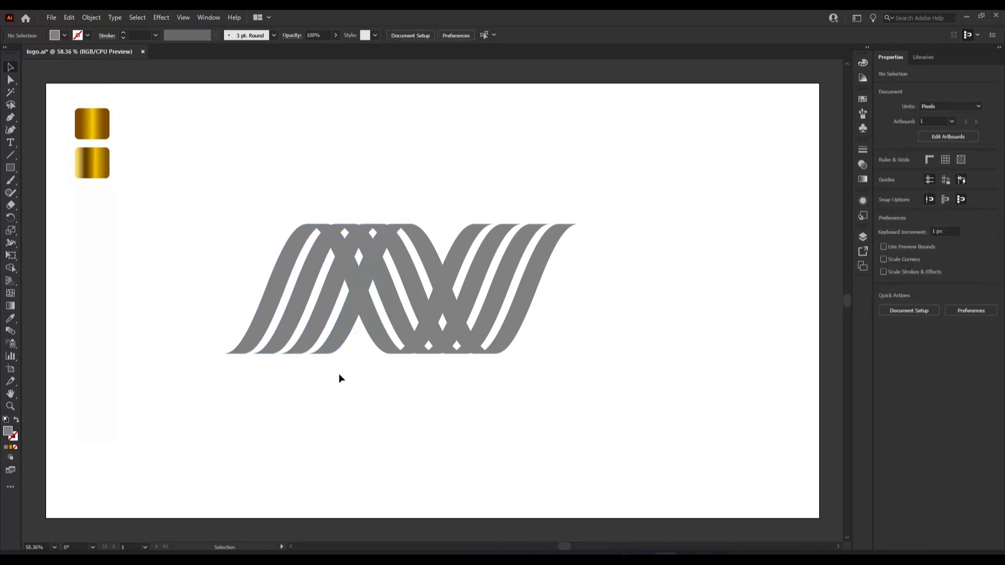
{"action": "left_click", "coordinate": [342, 346]}
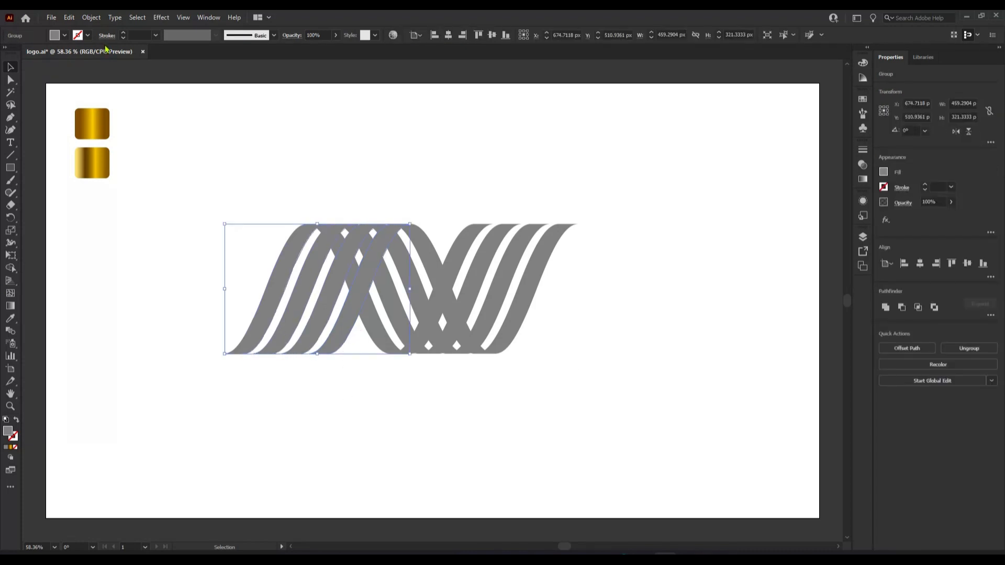
{"action": "left_click", "coordinate": [161, 17]}
{"action": "mouse_move", "coordinate": [176, 76]}
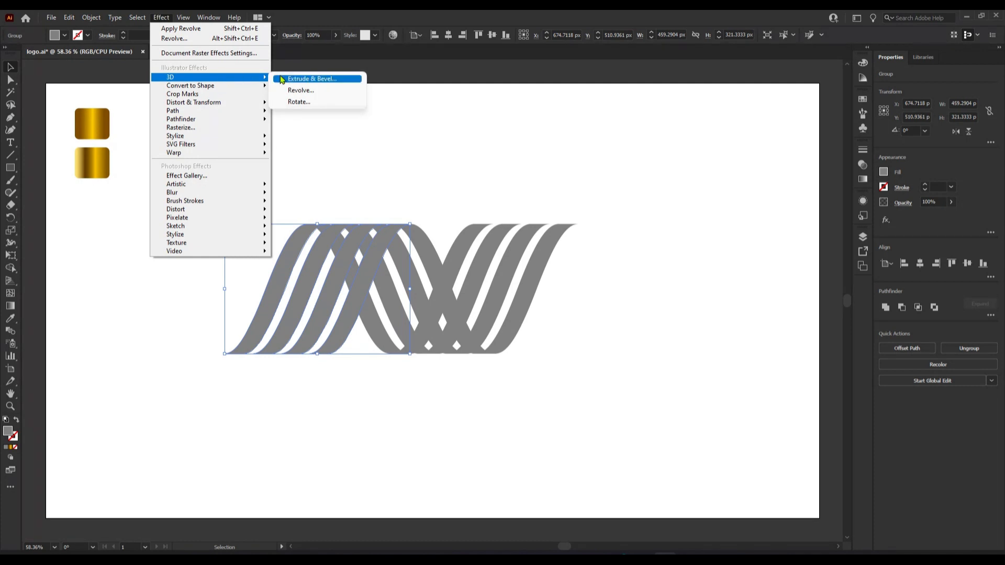
{"action": "left_click", "coordinate": [308, 78]}
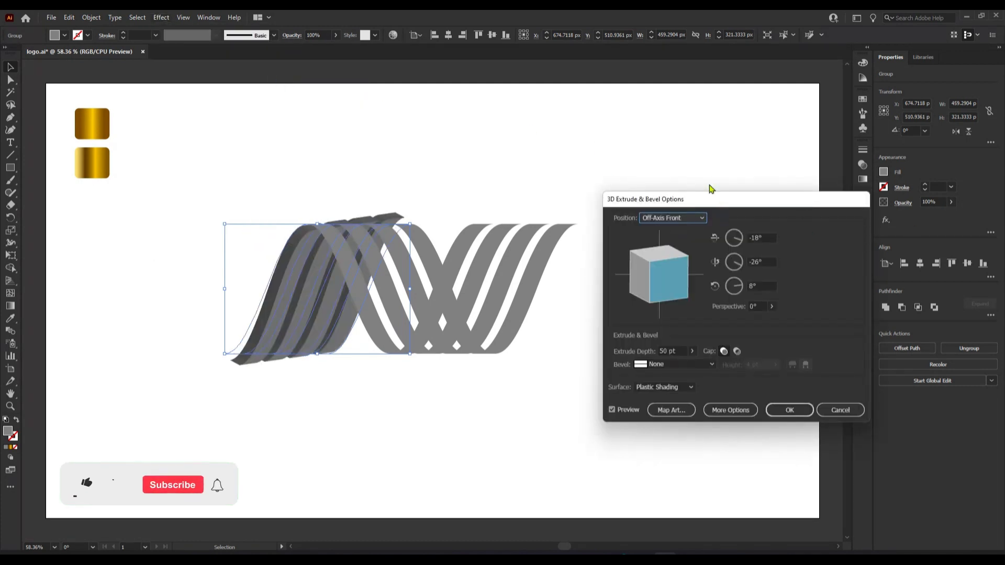
{"action": "left_click_drag", "start_coordinate": [715, 198], "coordinate": [656, 155]}
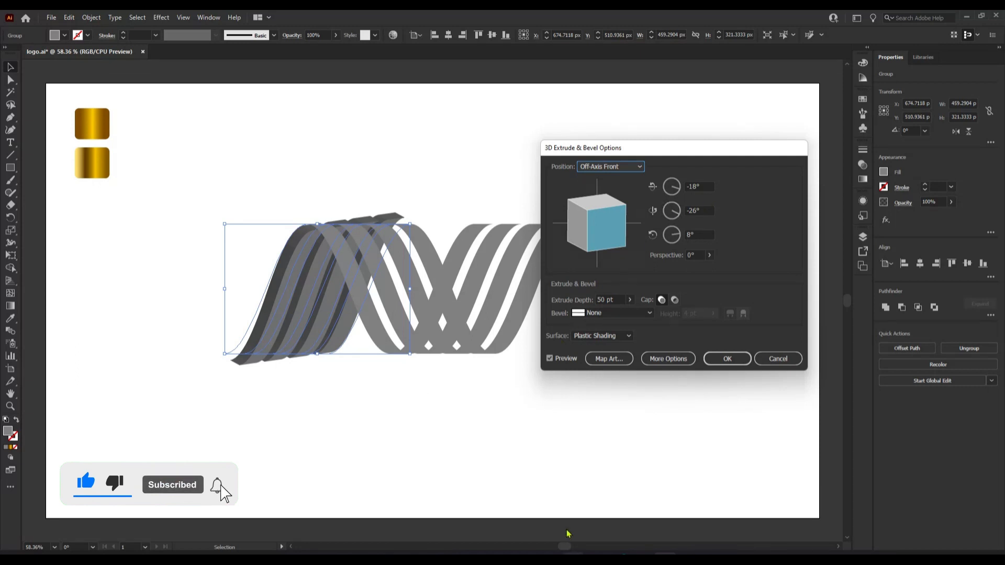
{"action": "key", "text": "Escape"}
{"action": "left_click", "coordinate": [496, 436]}
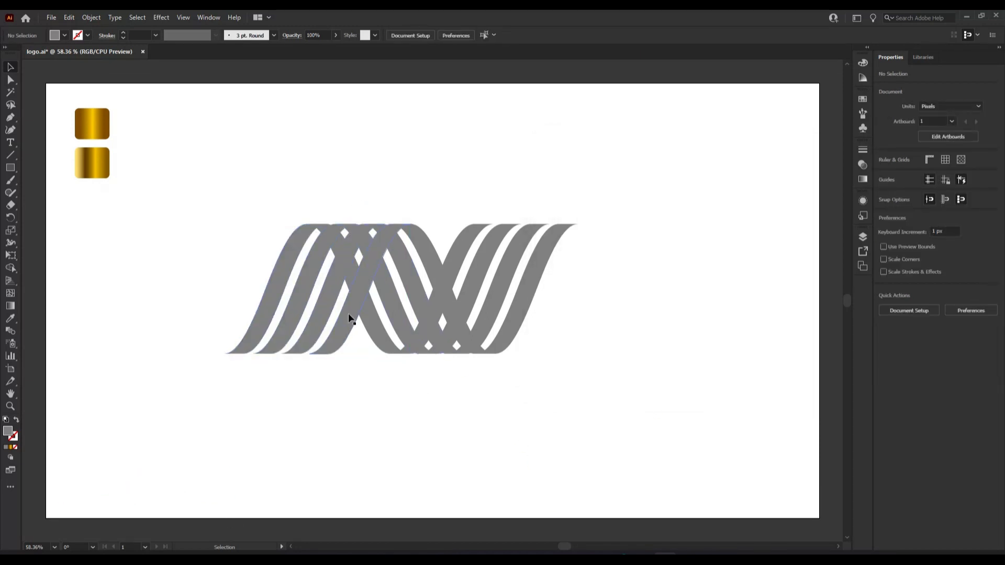
Bring the left stripe group to the front of the stacking order
{"action": "right_click", "coordinate": [289, 244]}
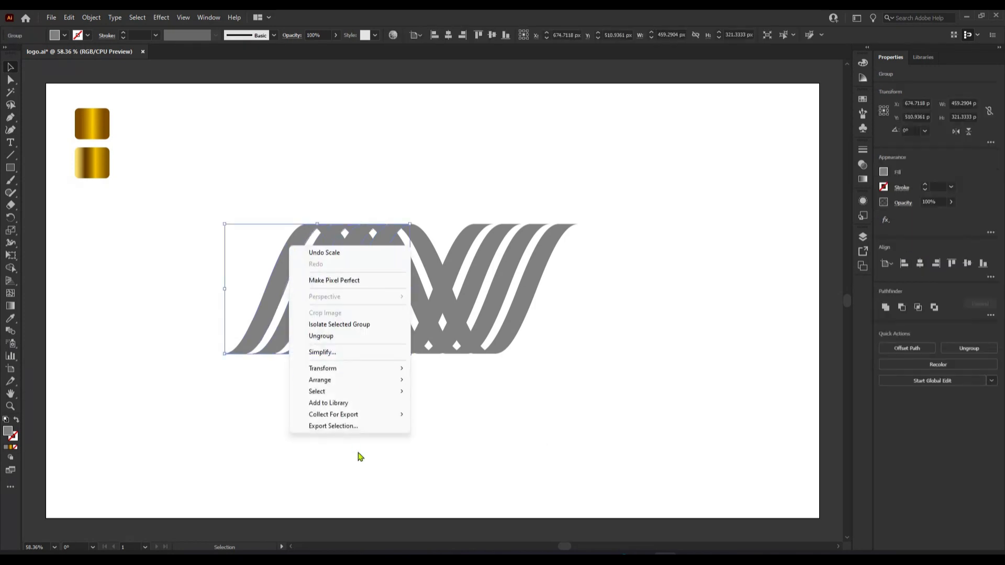
{"action": "mouse_move", "coordinate": [350, 380]}
{"action": "left_click", "coordinate": [445, 379]}
{"action": "left_click", "coordinate": [423, 407]}
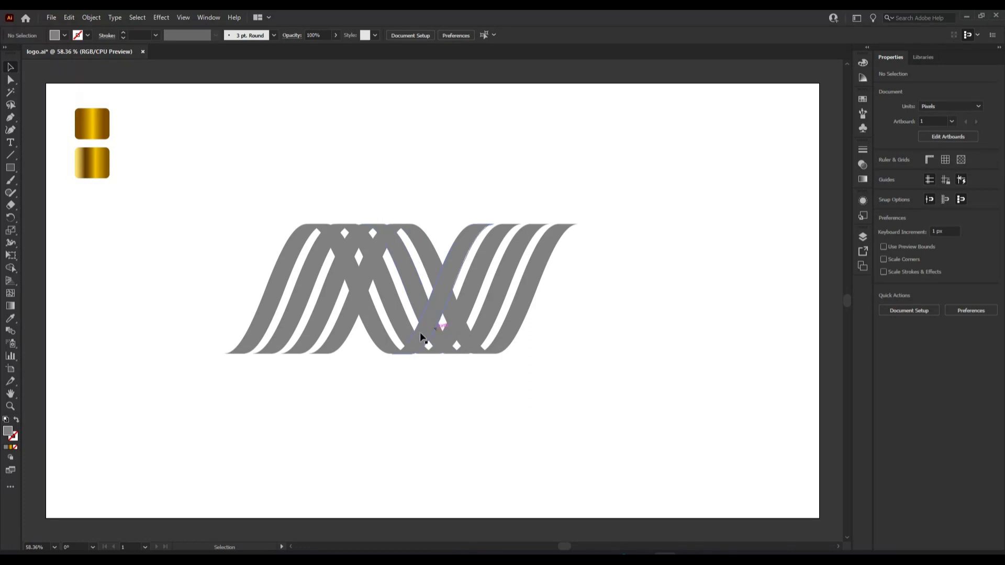
Examine how the middle group and the separate right stripes overlap at the lower crossing
{"action": "left_click", "coordinate": [377, 346]}
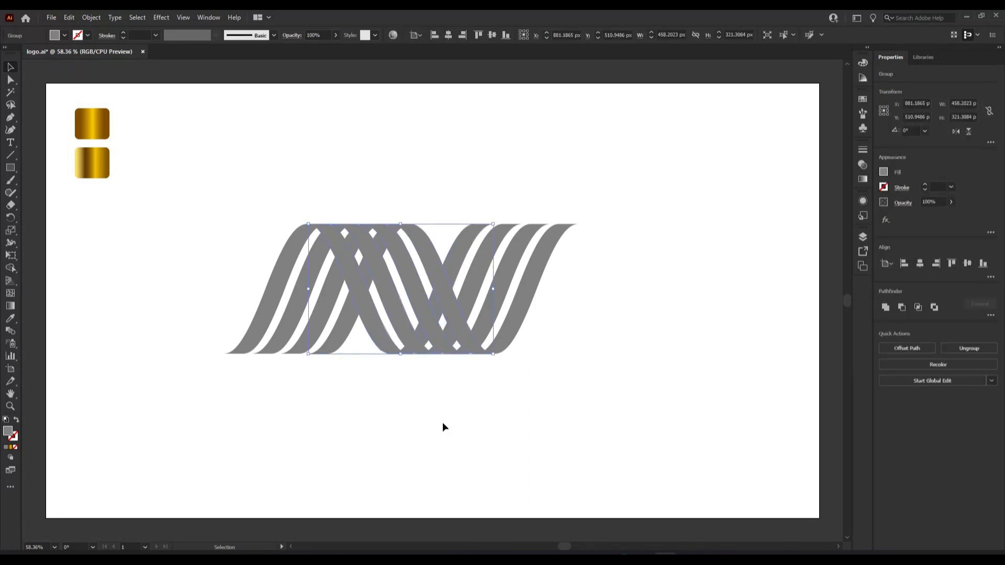
{"action": "left_click", "coordinate": [442, 422]}
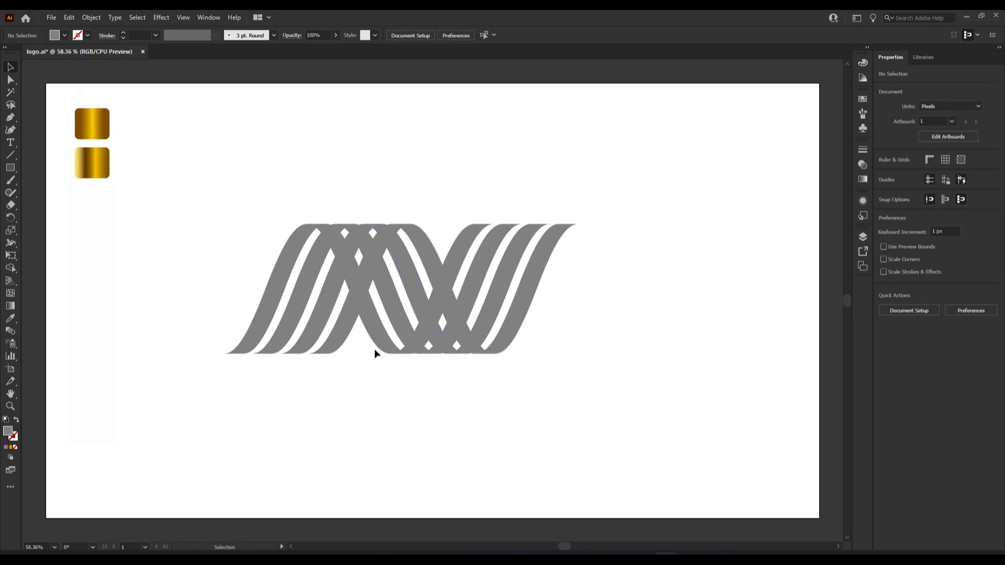
{"action": "left_click_drag", "start_coordinate": [375, 347], "coordinate": [575, 393]}
{"action": "scroll", "coordinate": [431, 361], "scroll_direction": "up", "scroll_amount": 3}
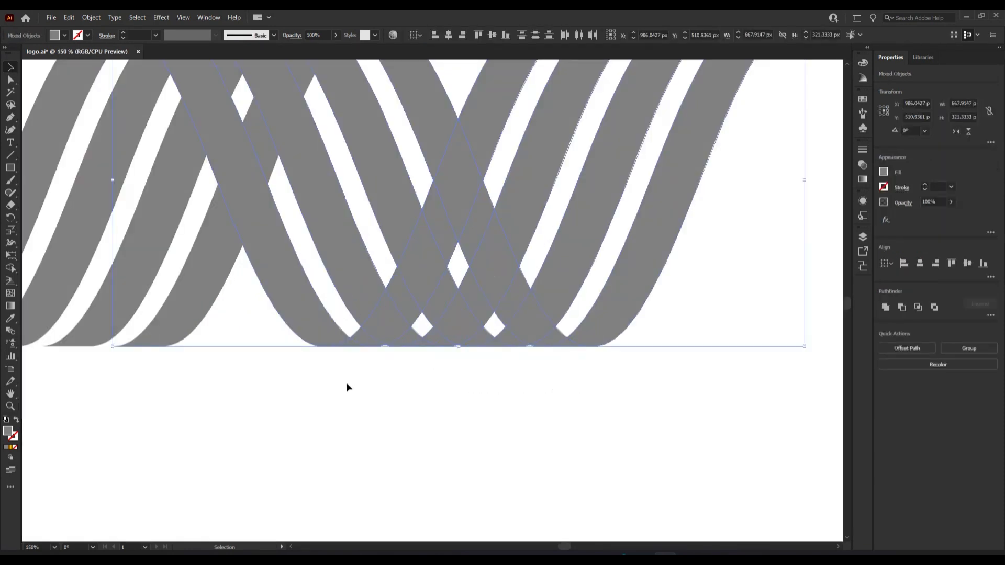
{"action": "left_click", "coordinate": [344, 389]}
{"action": "left_click", "coordinate": [364, 345]}
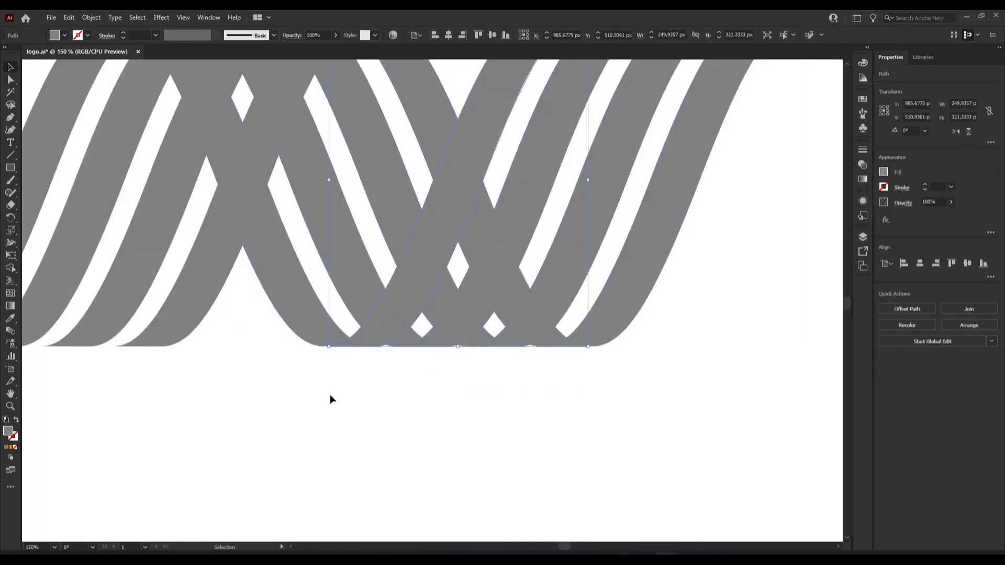
{"action": "left_click", "coordinate": [329, 394]}
{"action": "left_click", "coordinate": [316, 346]}
{"action": "left_click", "coordinate": [381, 410]}
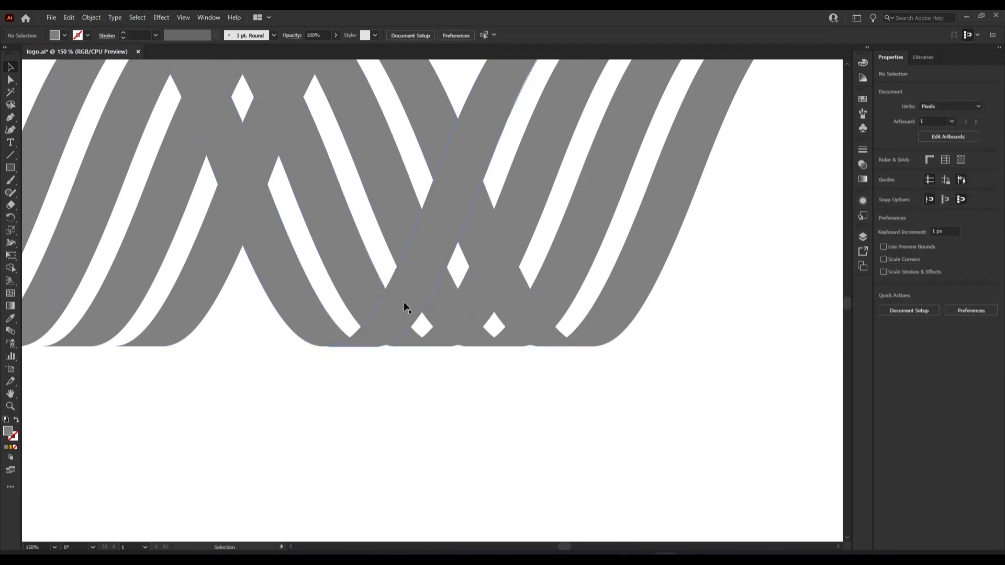
Bring the leftmost stripe of the right set to the front of the stacking order
{"action": "right_click", "coordinate": [403, 307]}
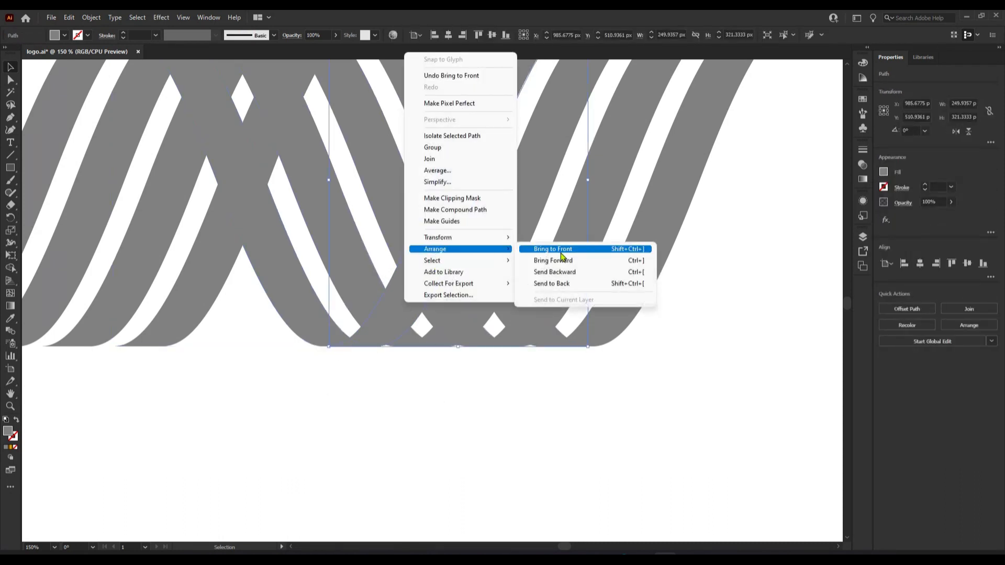
{"action": "left_click", "coordinate": [561, 248]}
{"action": "left_click", "coordinate": [613, 377]}
{"action": "key", "text": "ctrl+0"}
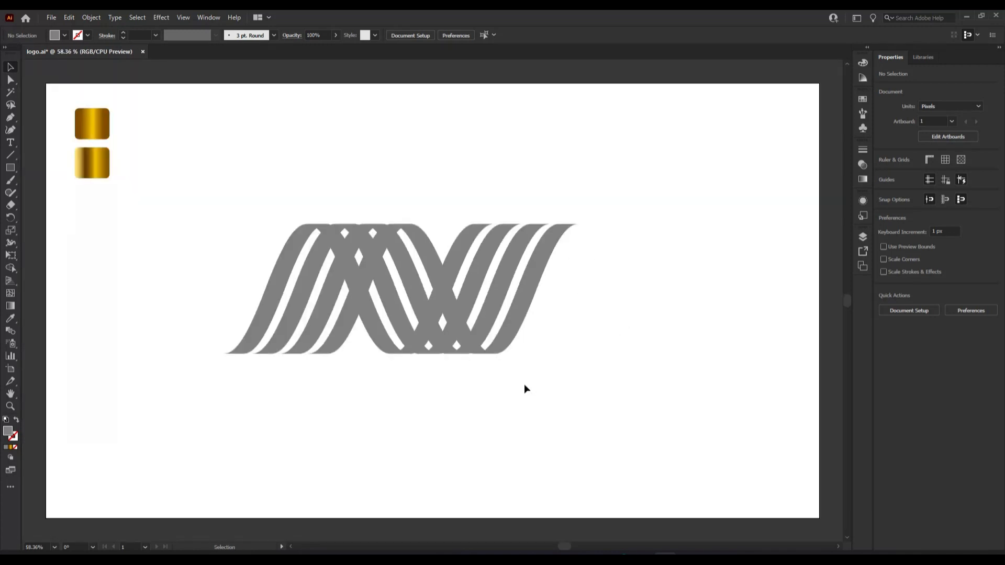
Start a 3D Extrude & Bevel effect on the left stripe group with an X-axis rotation of 0°
{"action": "left_click", "coordinate": [349, 336]}
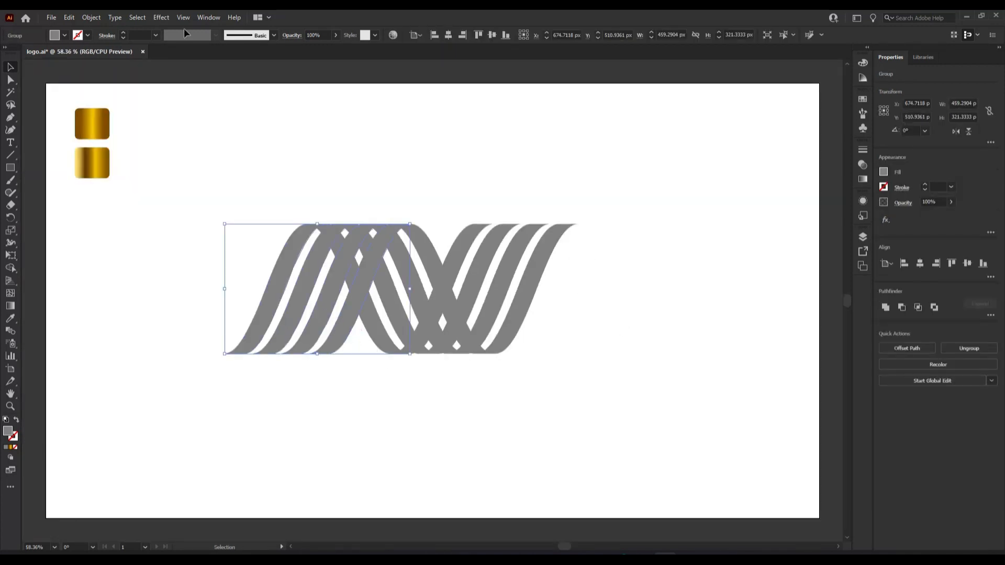
{"action": "left_click", "coordinate": [161, 17]}
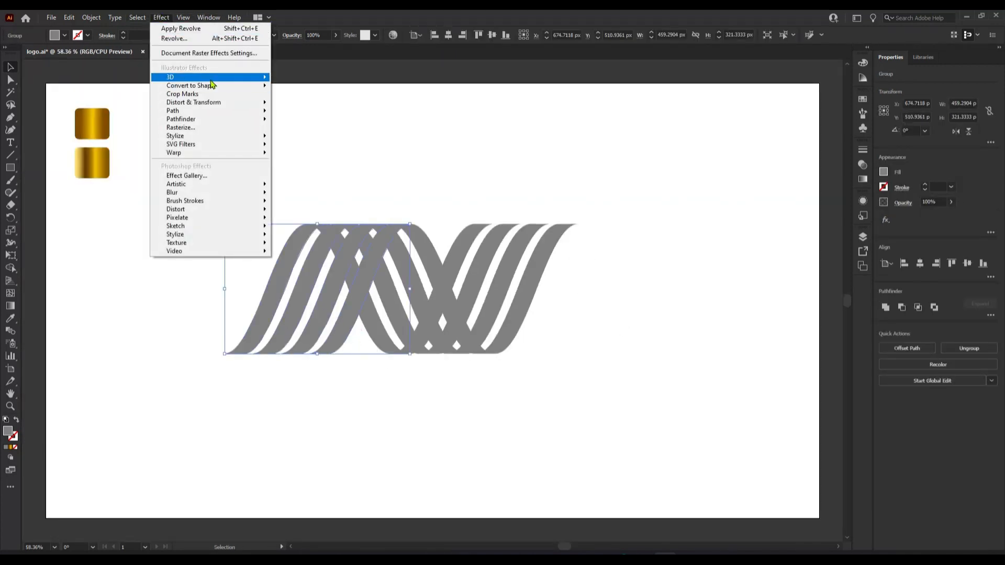
{"action": "mouse_move", "coordinate": [251, 77]}
{"action": "left_click", "coordinate": [314, 81]}
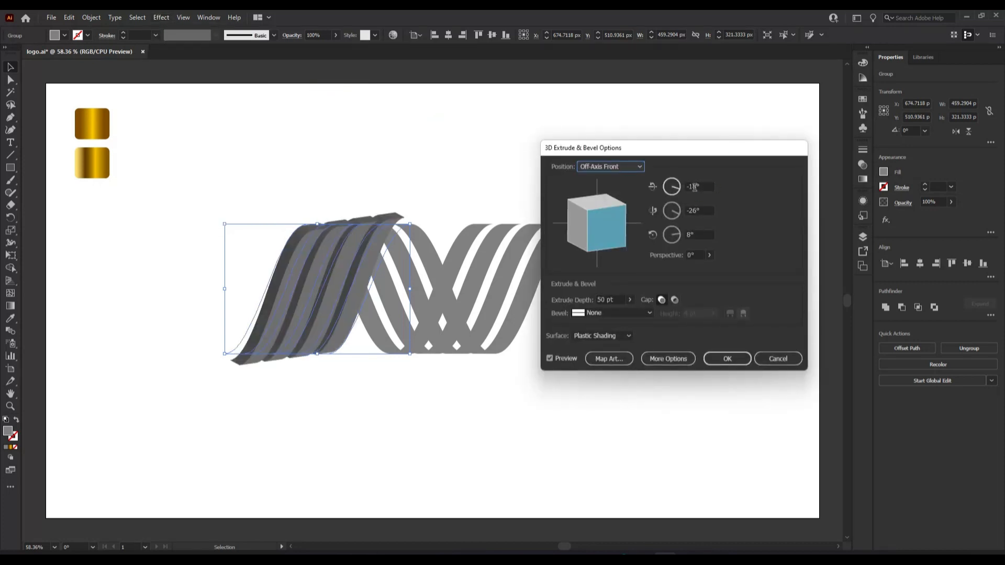
{"action": "key", "text": "Tab"}
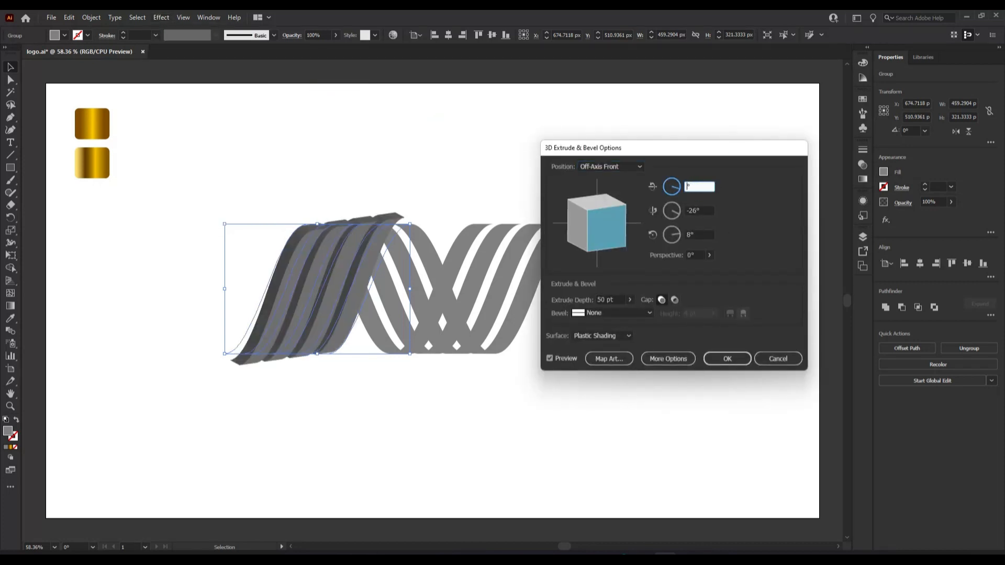
Set the left group's 3D rotation to -4° about the Y axis and 0° about the Z axis
{"action": "left_click", "coordinate": [696, 210]}
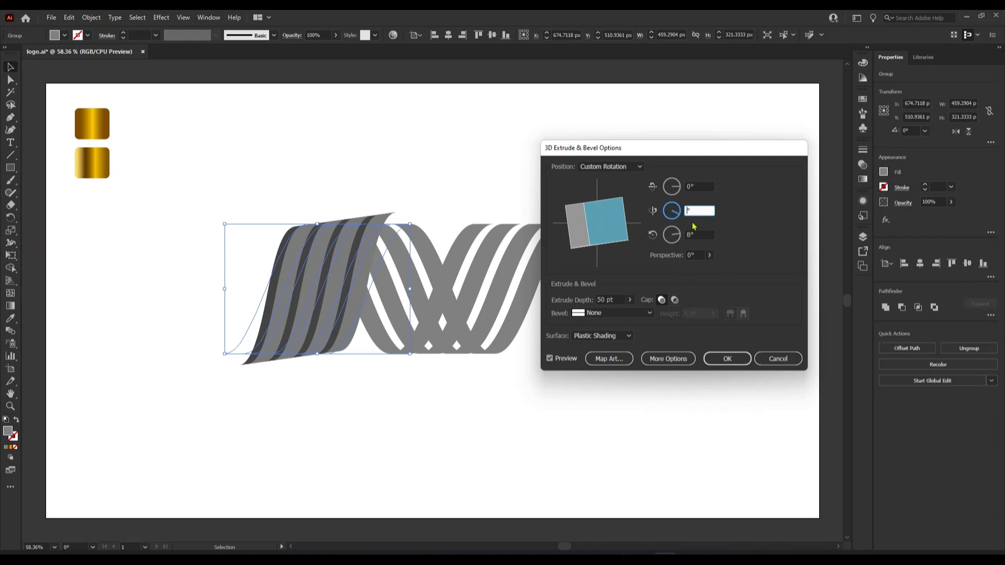
{"action": "type", "text": "-25"}
{"action": "key", "text": "Return"}
{"action": "key", "text": "Down"}
{"action": "key", "text": "Down"}
{"action": "key", "text": "Down"}
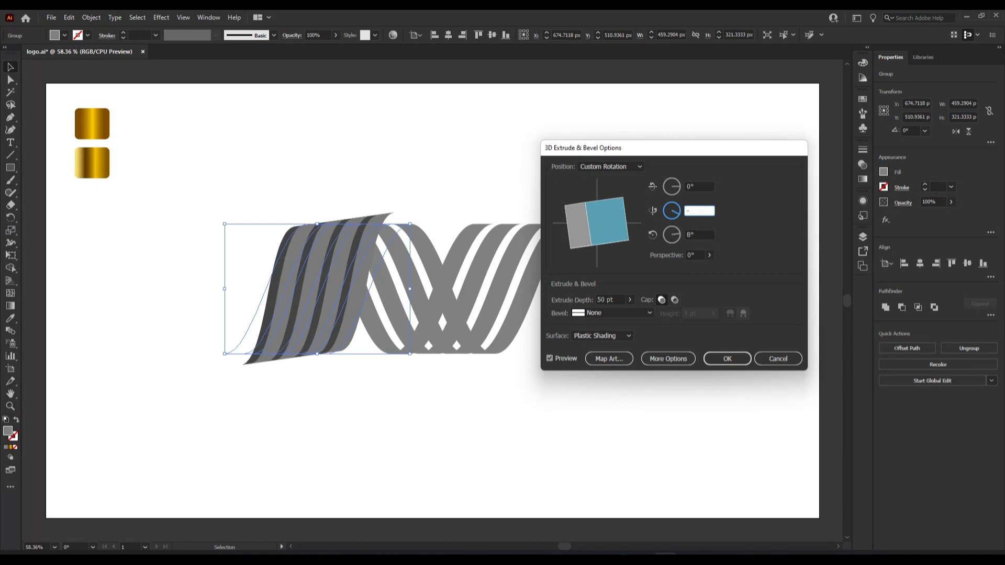
{"action": "type", "text": "-3"}
{"action": "key", "text": "Tab"}
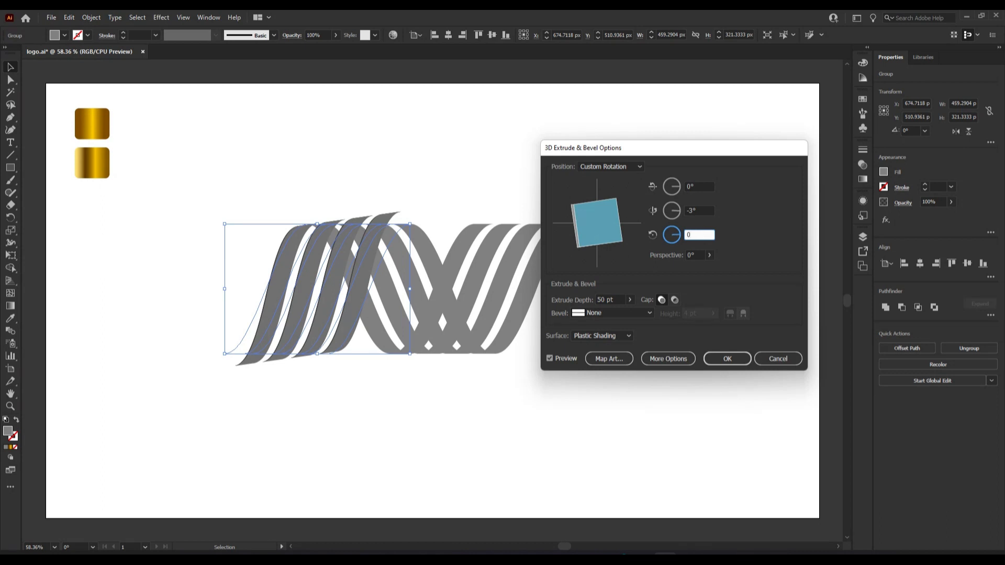
{"action": "left_click", "coordinate": [694, 212]}
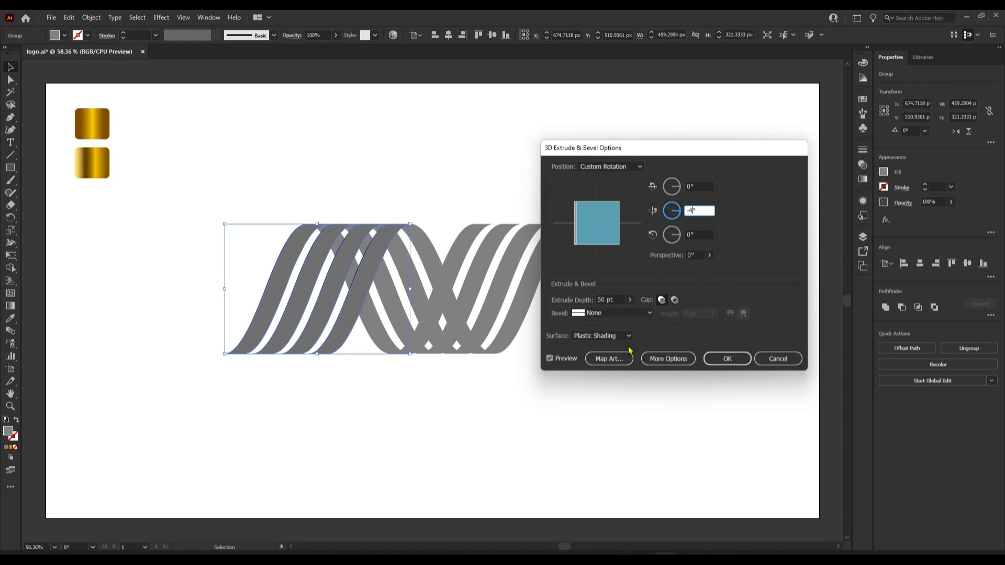
{"action": "left_click", "coordinate": [619, 295]}
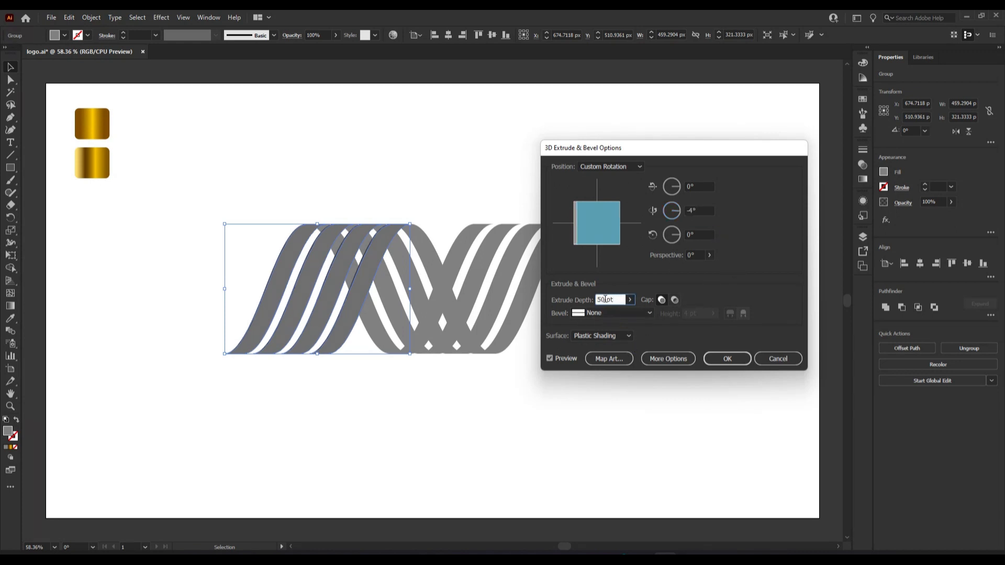
Set the perspective of the left group's extrusion to 10°
{"action": "left_click", "coordinate": [691, 255]}
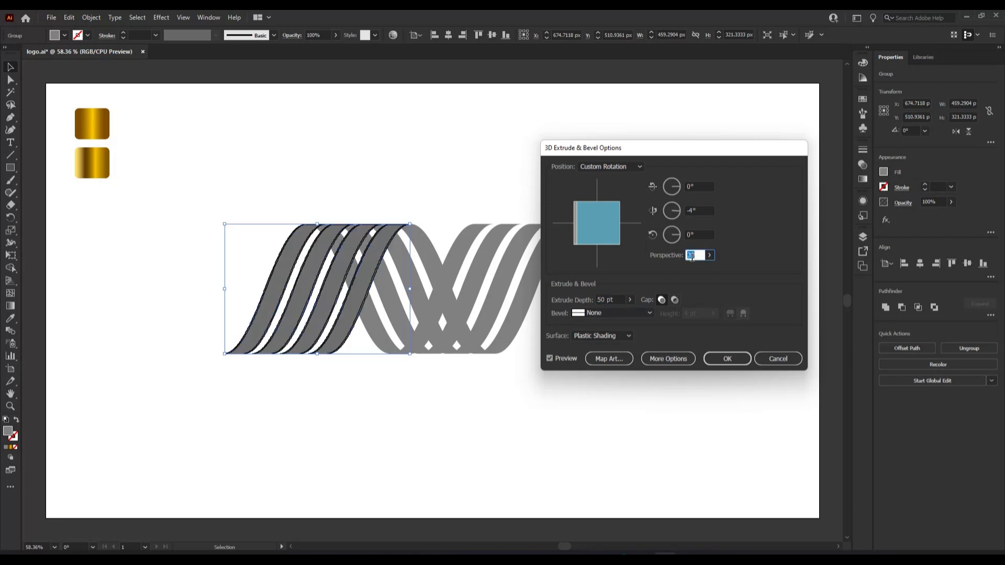
{"action": "key", "text": "Up"}
{"action": "key", "text": "Up"}
{"action": "key", "text": "Up"}
{"action": "key", "text": "Up"}
{"action": "key", "text": "Up"}
{"action": "left_click", "coordinate": [695, 235]}
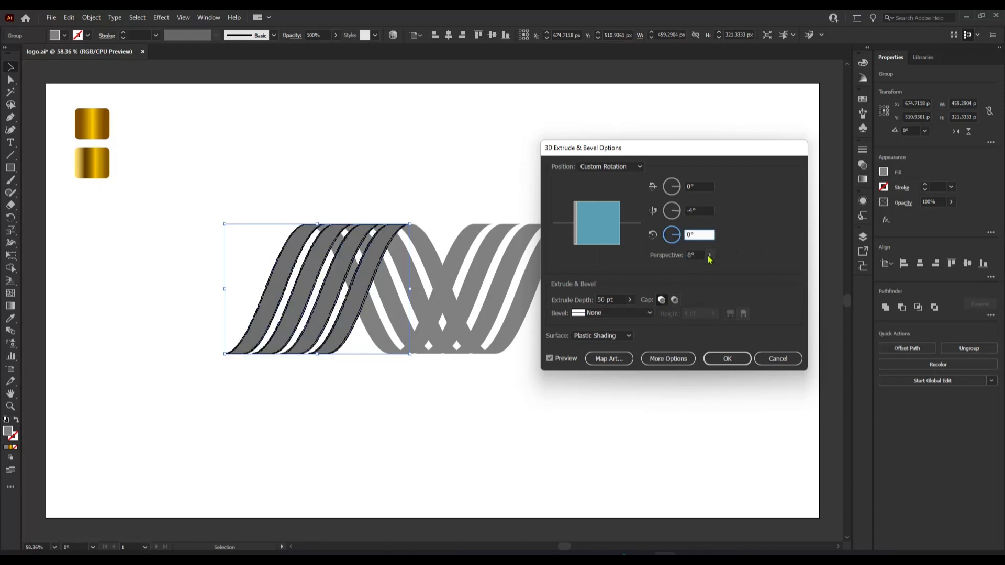
{"action": "key", "text": "Tab"}
{"action": "key", "text": "Up"}
{"action": "key", "text": "Up"}
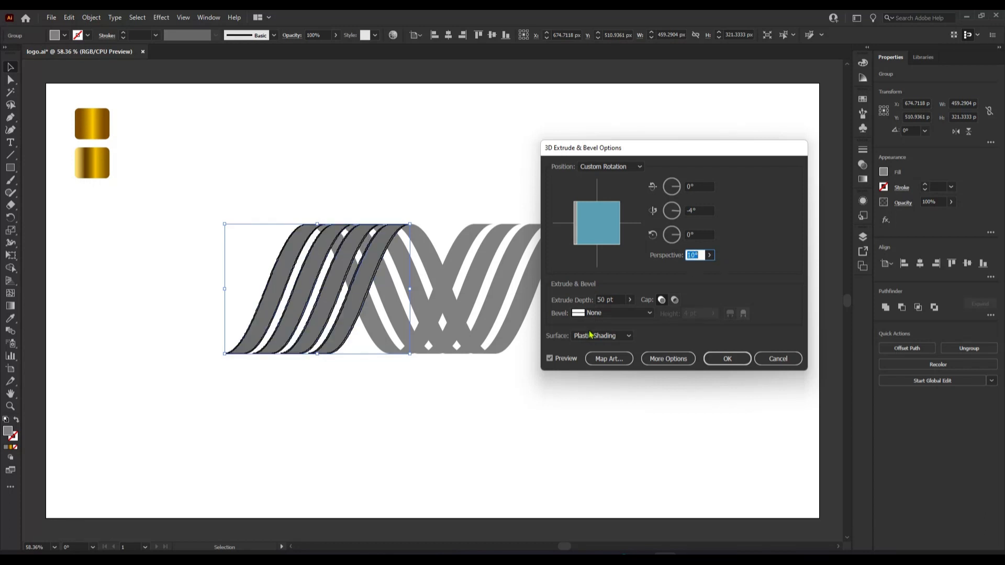
Set the left group's extrude depth to 106 pt
{"action": "left_click", "coordinate": [610, 300]}
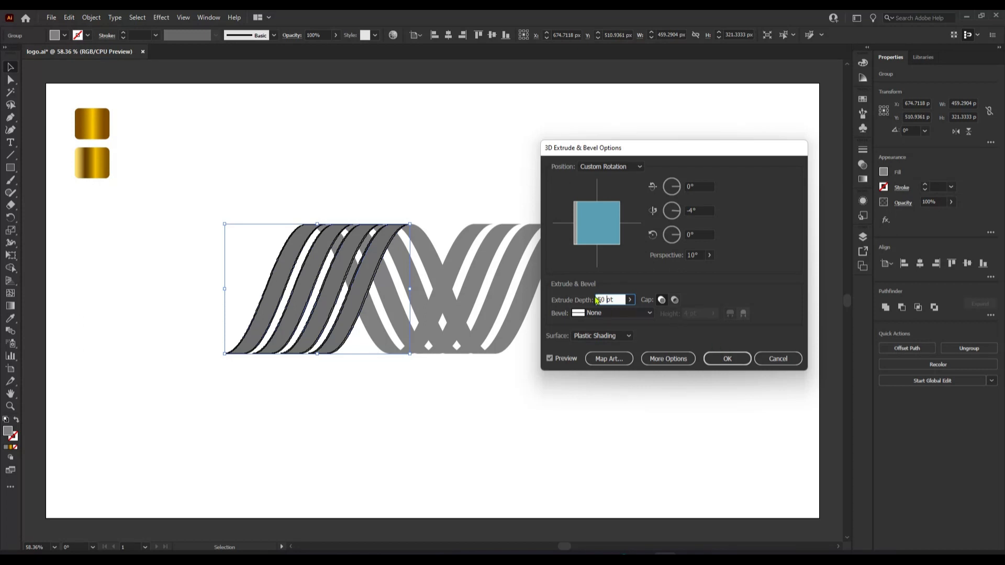
{"action": "double_click", "coordinate": [603, 300]}
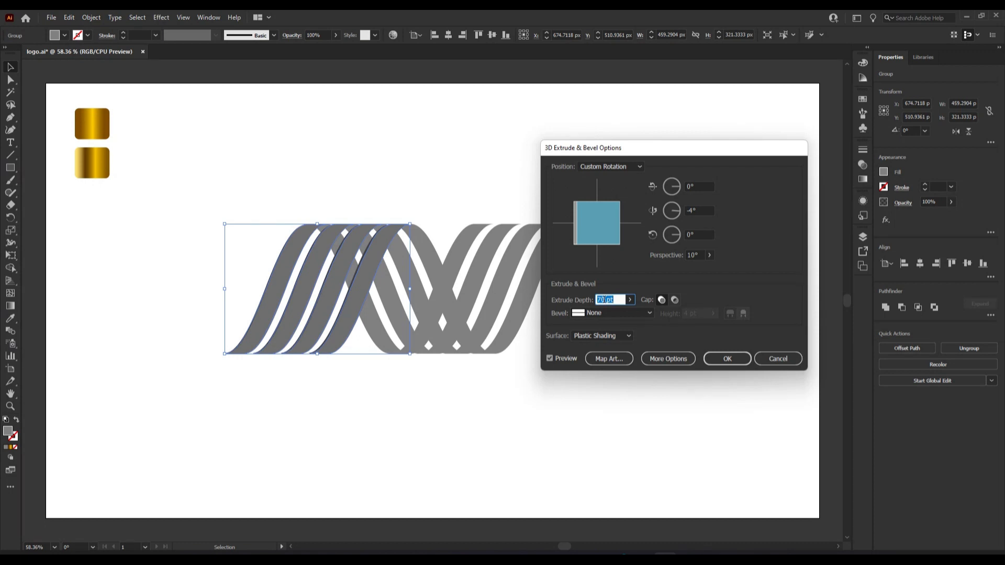
{"action": "left_click", "coordinate": [550, 358]}
{"action": "double_click", "coordinate": [605, 300]}
{"action": "key", "text": "shift+Up"}
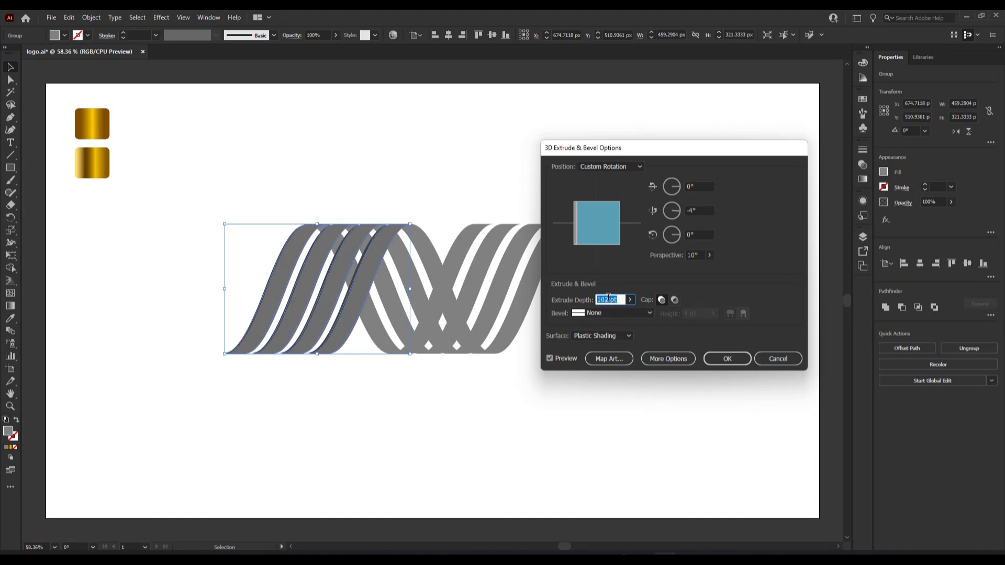
{"action": "key", "text": "Up"}
{"action": "key", "text": "Up"}
{"action": "key", "text": "Up"}
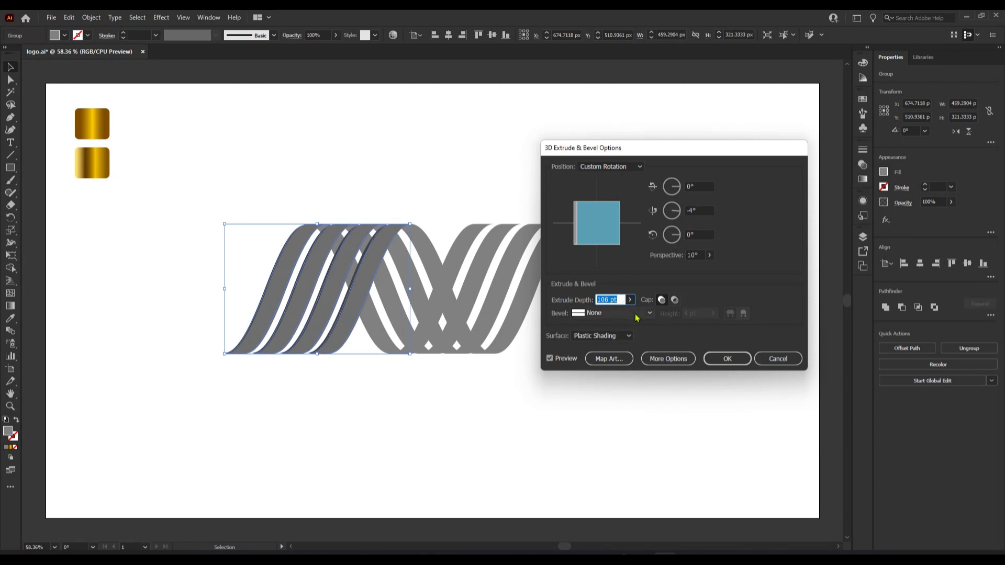
Increase the left group's perspective to 12° and apply the extrude effect
{"action": "left_click", "coordinate": [693, 256]}
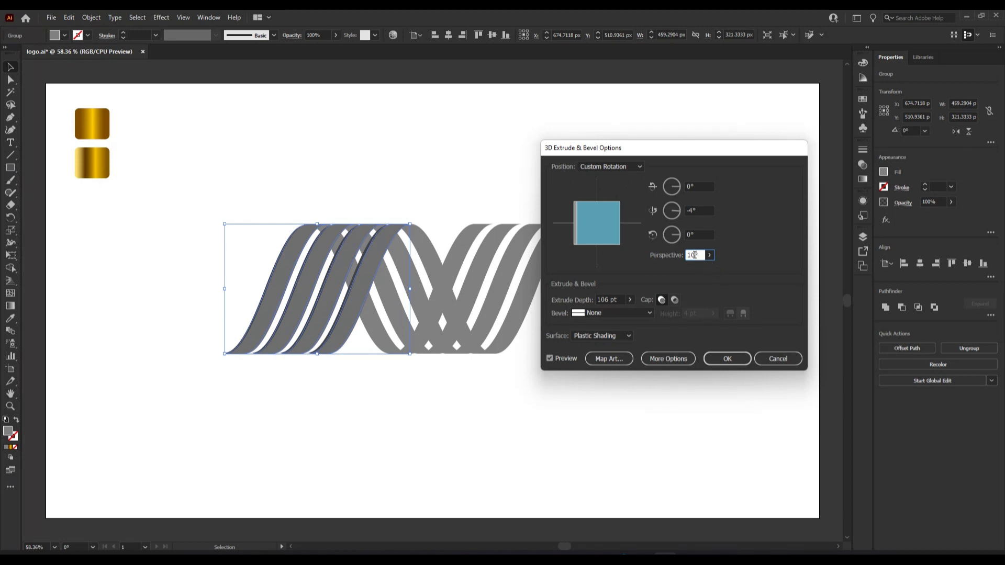
{"action": "scroll", "coordinate": [695, 255], "scroll_direction": "up", "scroll_amount": 2}
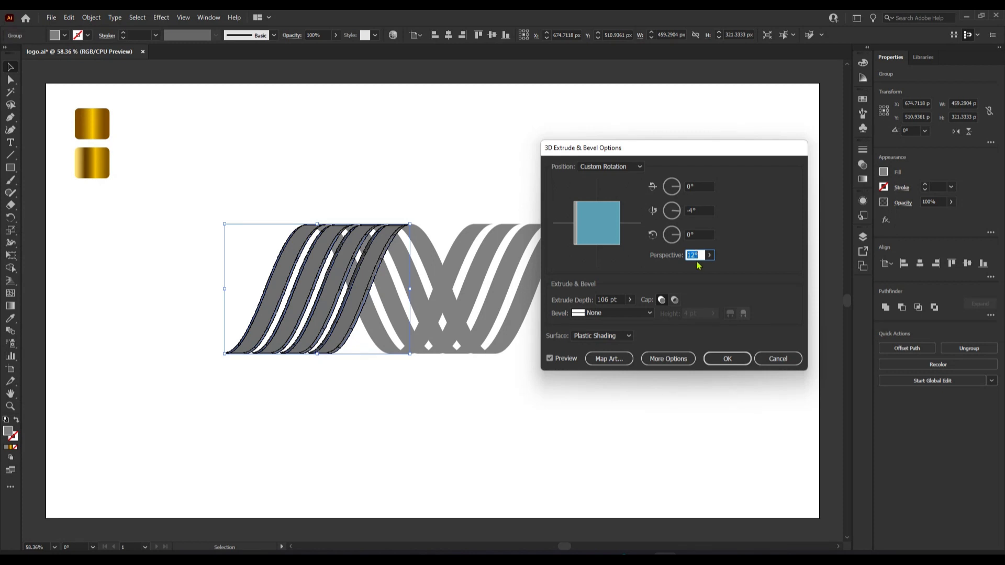
{"action": "left_click", "coordinate": [728, 359]}
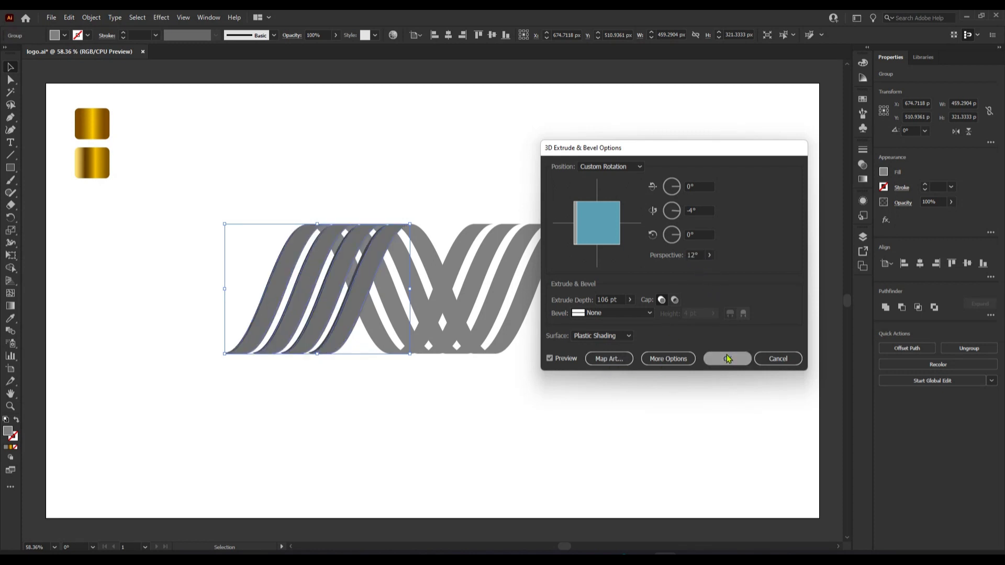
{"action": "left_click", "coordinate": [586, 339]}
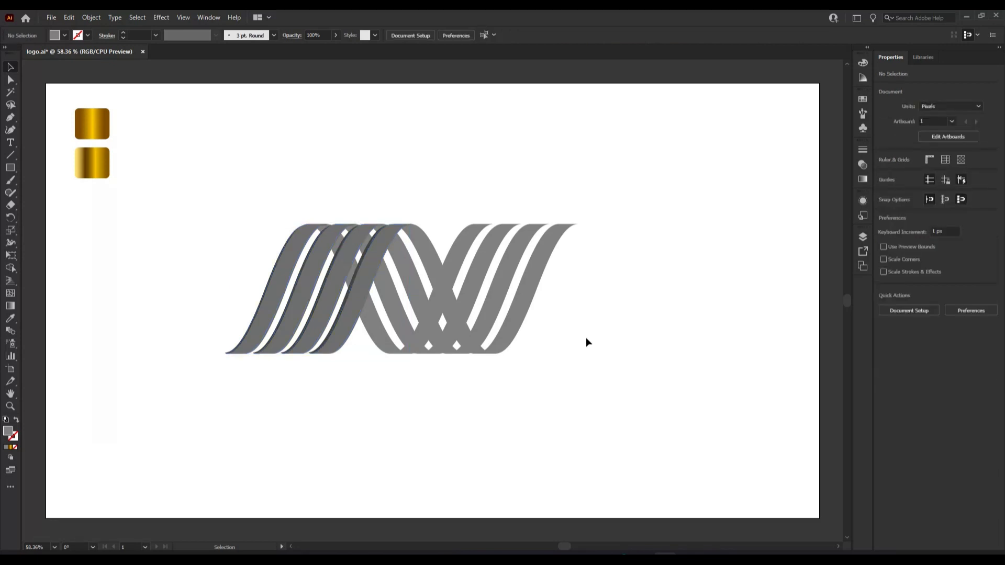
Start a 3D Extrude & Bevel effect on the middle stripe group with X-axis and Z-axis rotations of 0°
{"action": "left_click", "coordinate": [394, 295]}
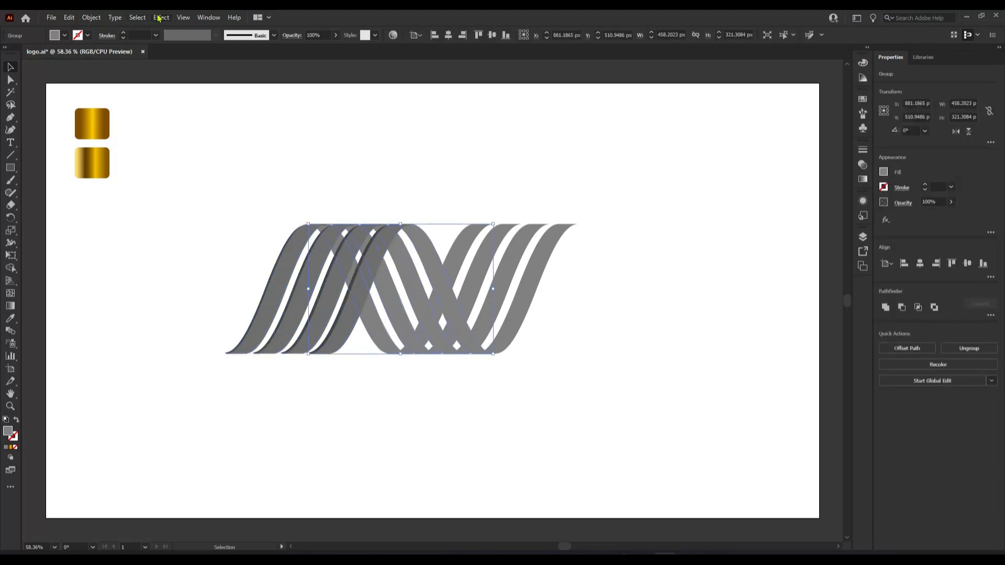
{"action": "left_click", "coordinate": [160, 18]}
{"action": "mouse_move", "coordinate": [189, 78]}
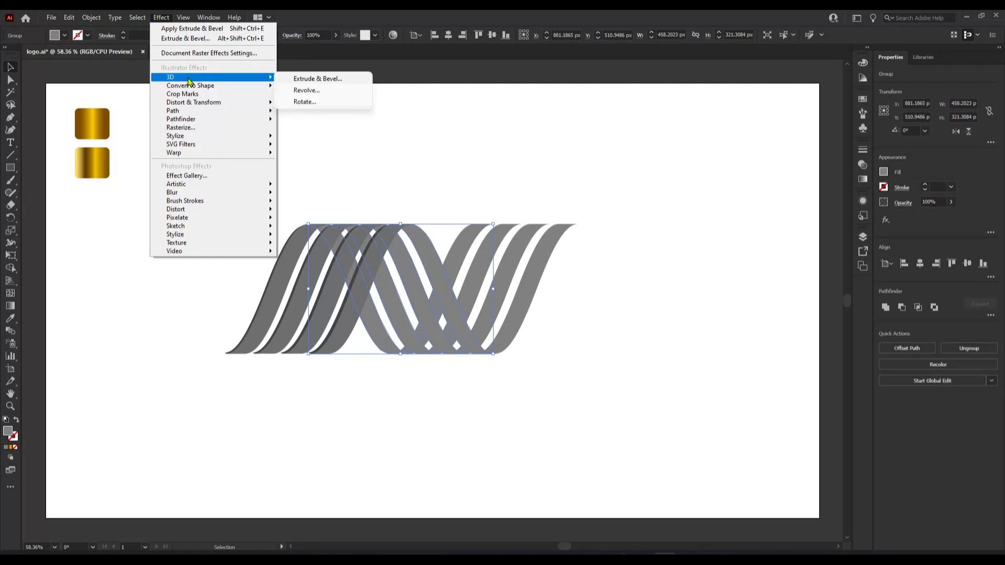
{"action": "left_click", "coordinate": [302, 79]}
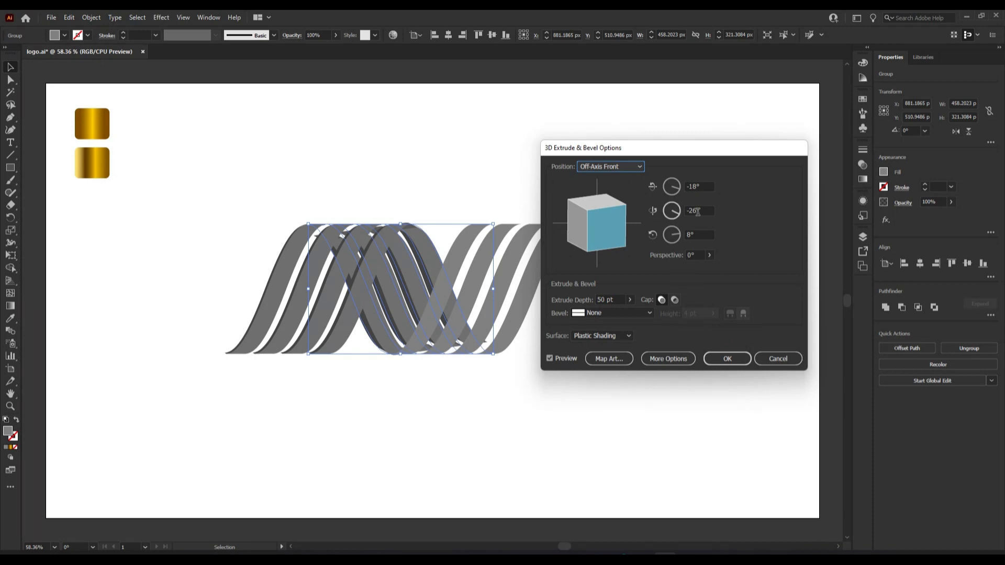
{"action": "left_click", "coordinate": [697, 187]}
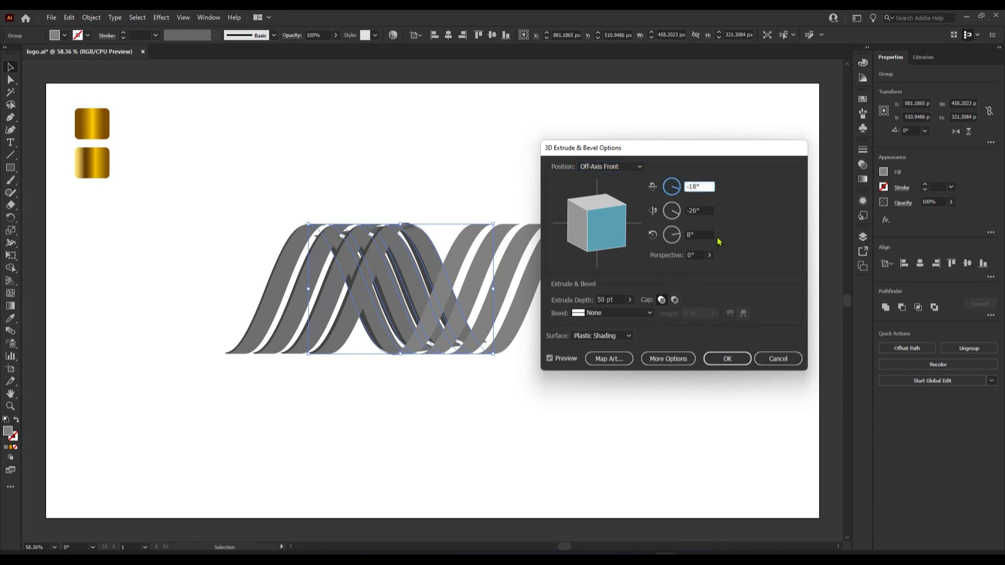
{"action": "key", "text": "BackSpace"}
{"action": "key", "text": "BackSpace"}
{"action": "key", "text": "BackSpace"}
{"action": "type", "text": "0"}
{"action": "left_click", "coordinate": [690, 233]}
{"action": "key", "text": "BackSpace"}
{"action": "type", "text": "0"}
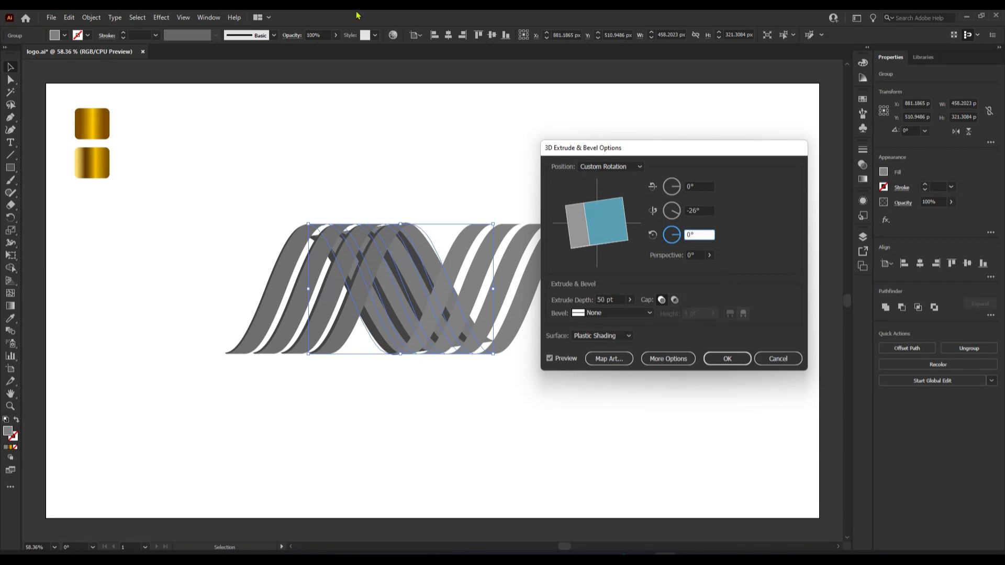
Set the middle group's Y-axis rotation to -4° and its perspective to 12°
{"action": "left_click", "coordinate": [694, 211]}
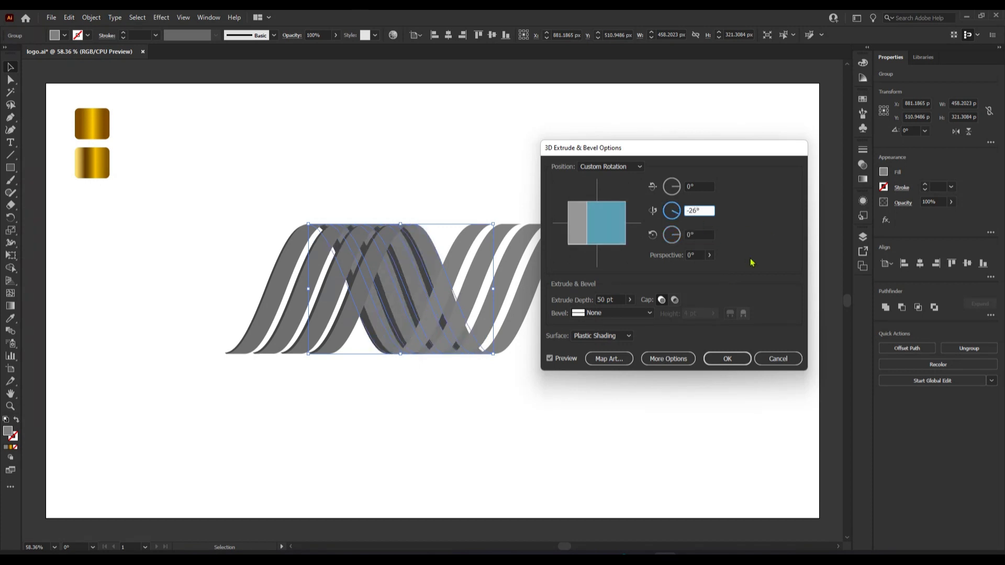
{"action": "key", "text": "BackSpace"}
{"action": "key", "text": "BackSpace"}
{"action": "key", "text": "BackSpace"}
{"action": "type", "text": "-4"}
{"action": "left_click", "coordinate": [697, 253]}
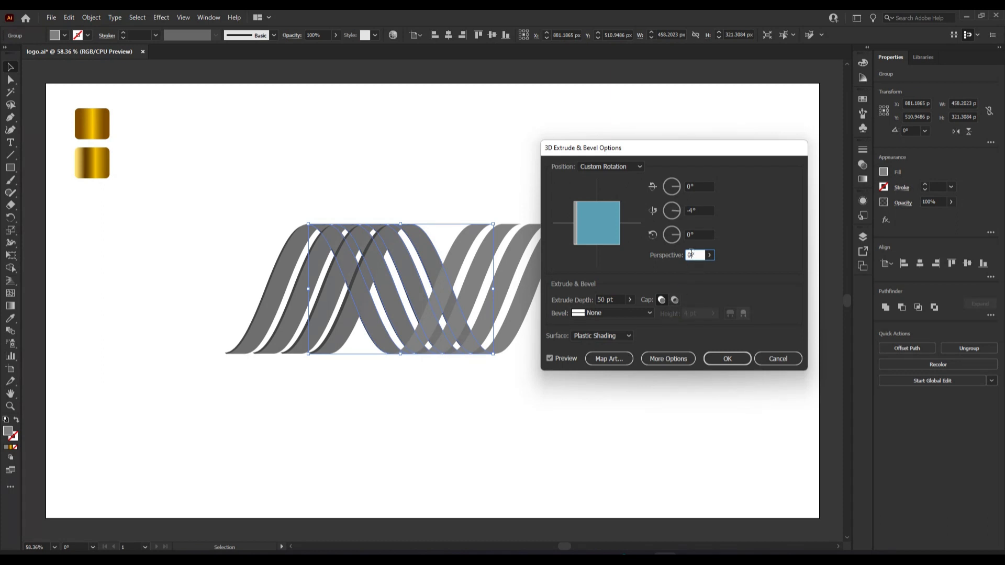
{"action": "double_click", "coordinate": [689, 256]}
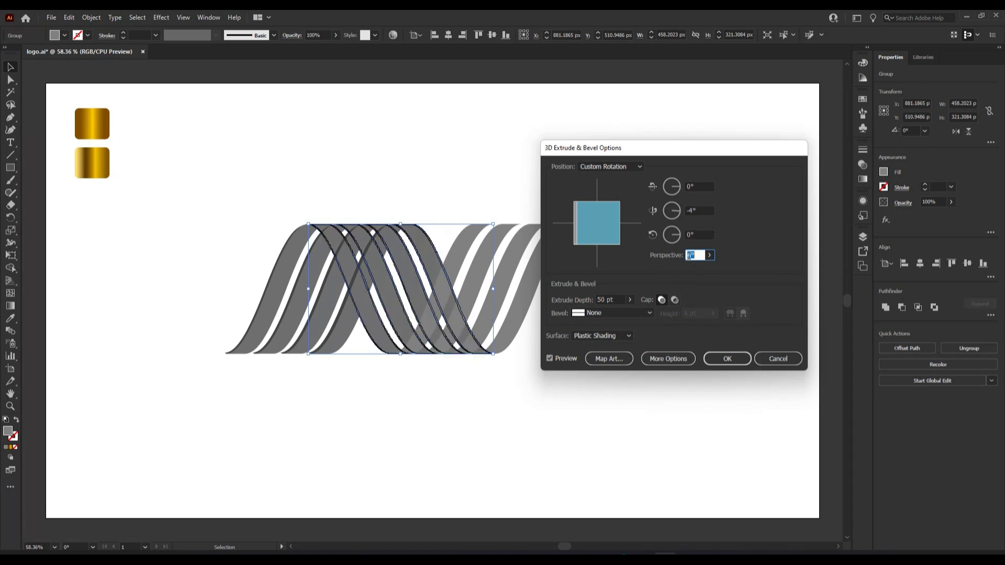
{"action": "key", "text": "Up"}
{"action": "key", "text": "Up"}
Set the middle group's extrude depth to 110 pt and apply the effect
{"action": "left_click", "coordinate": [602, 298]}
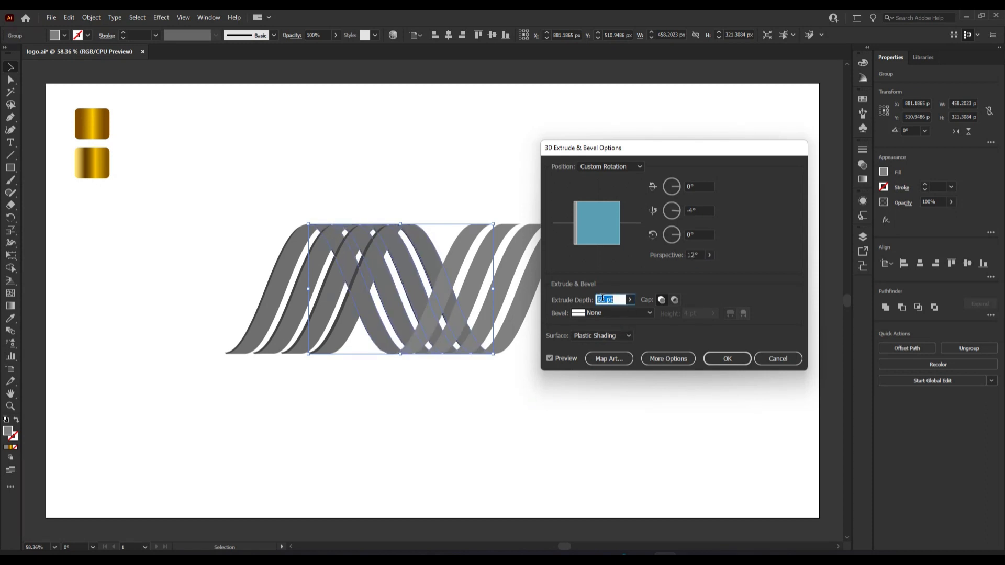
{"action": "scroll", "coordinate": [603, 297], "scroll_direction": "up", "scroll_amount": 20}
{"action": "scroll", "coordinate": [607, 300], "scroll_direction": "up", "scroll_amount": 2}
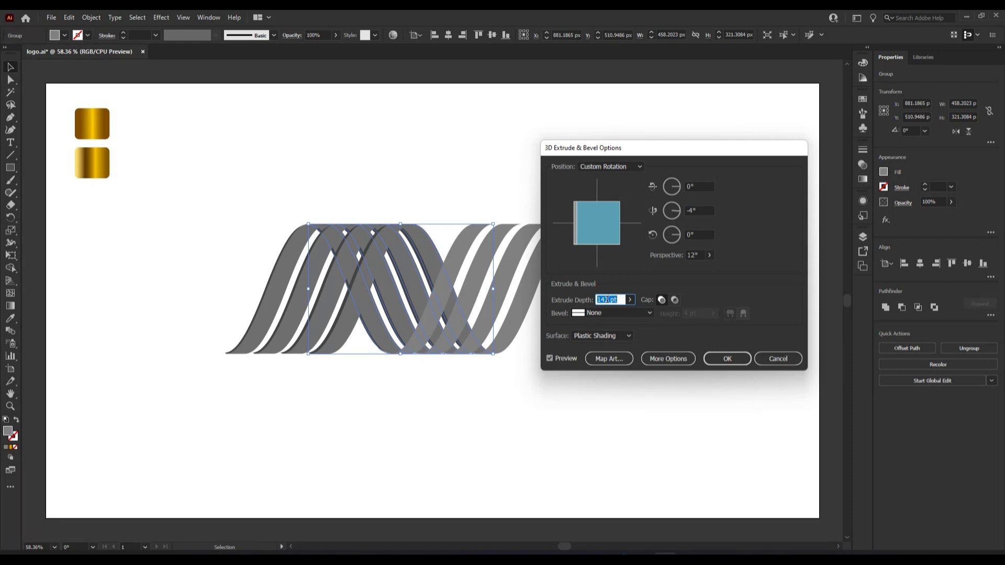
{"action": "scroll", "coordinate": [607, 299], "scroll_direction": "down", "scroll_amount": 1}
{"action": "scroll", "coordinate": [607, 300], "scroll_direction": "down", "scroll_amount": 9}
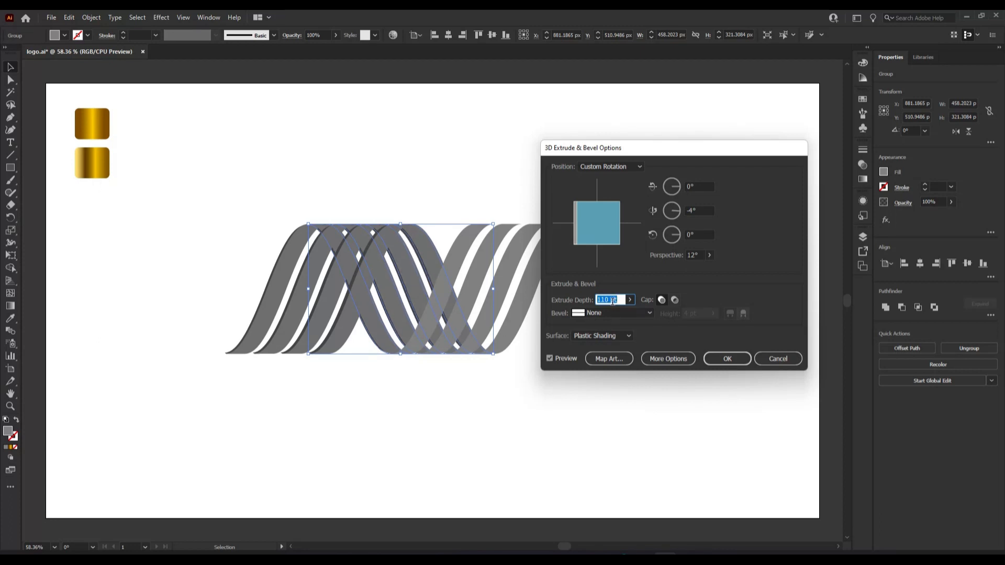
{"action": "left_click", "coordinate": [727, 358]}
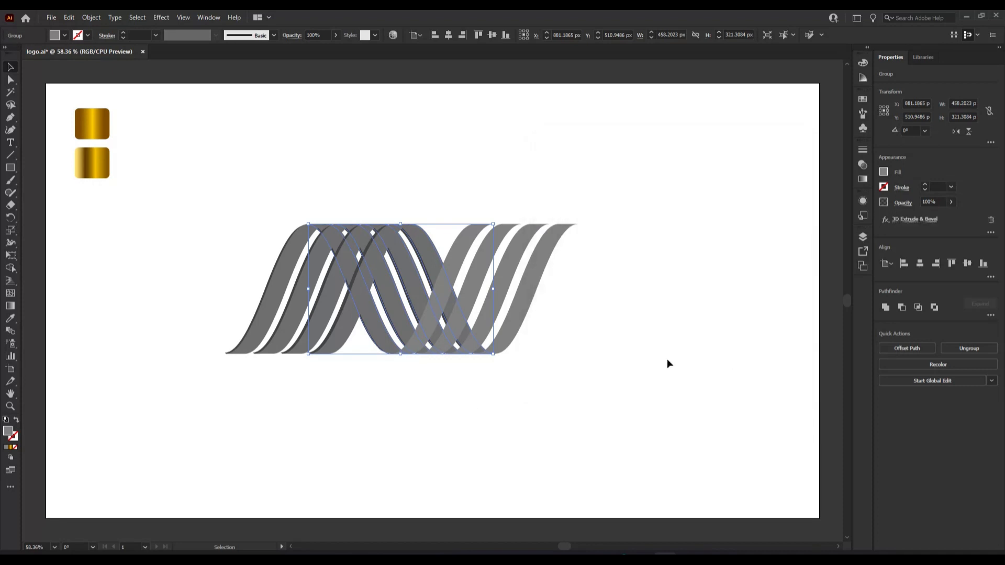
{"action": "left_click", "coordinate": [397, 463]}
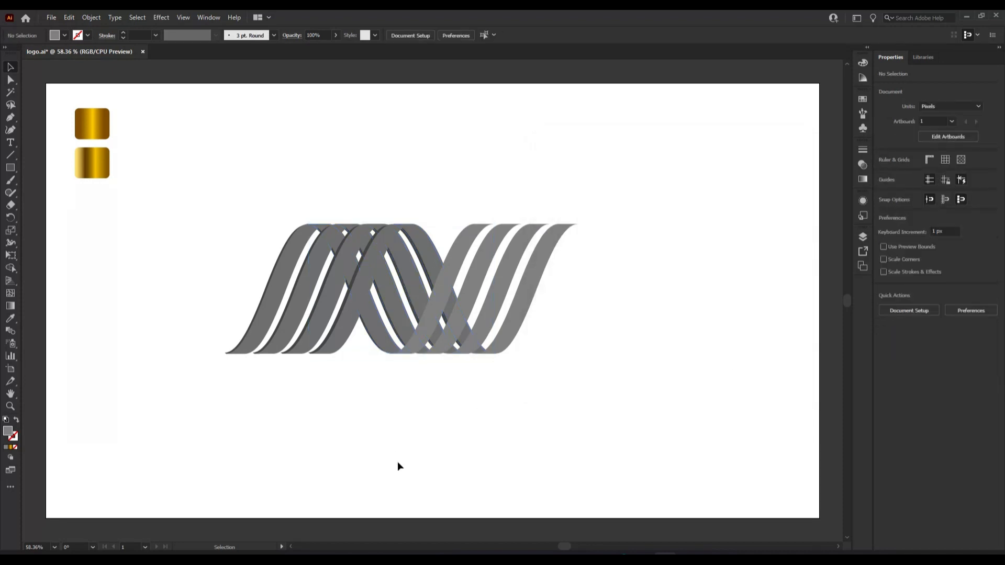
Bring the left stripe group to the front of the stacking order
{"action": "left_click", "coordinate": [365, 294]}
{"action": "right_click", "coordinate": [365, 294]}
{"action": "mouse_move", "coordinate": [423, 428]}
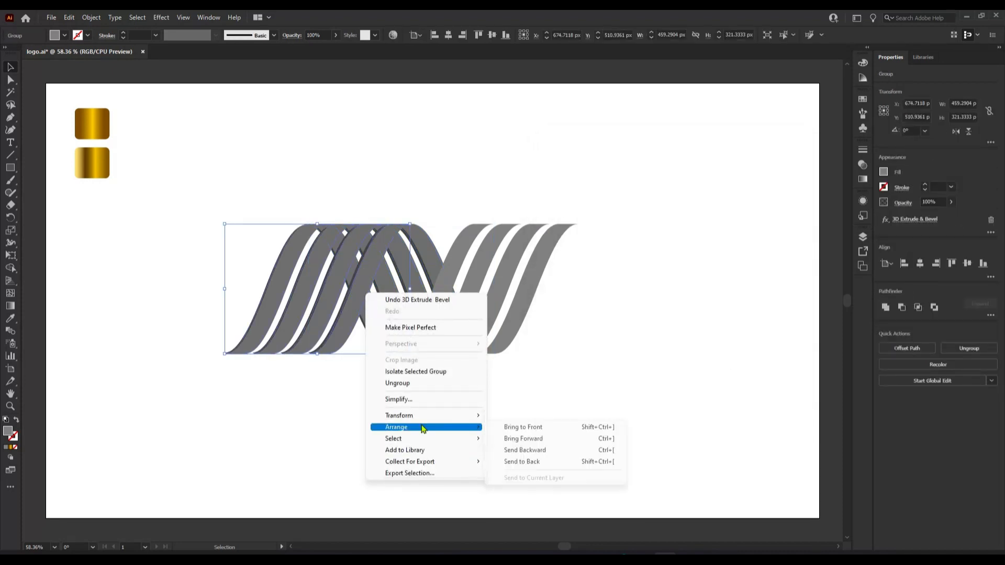
{"action": "left_click", "coordinate": [524, 427]}
{"action": "left_click", "coordinate": [406, 425]}
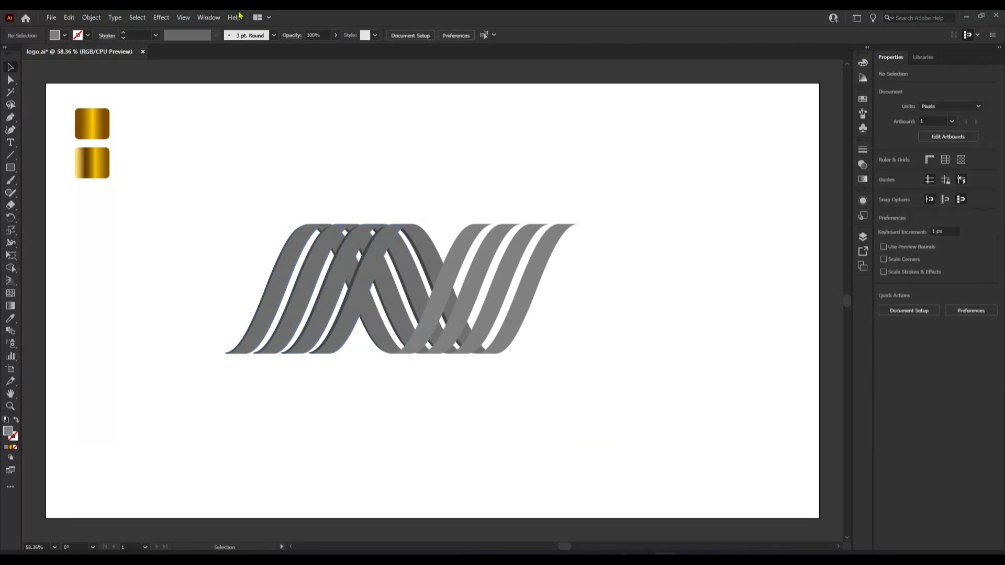
Select all the stripes of the right set and group them
{"action": "left_click", "coordinate": [452, 270]}
{"action": "left_click_drag", "start_coordinate": [463, 198], "coordinate": [561, 253]}
{"action": "right_click", "coordinate": [548, 258]}
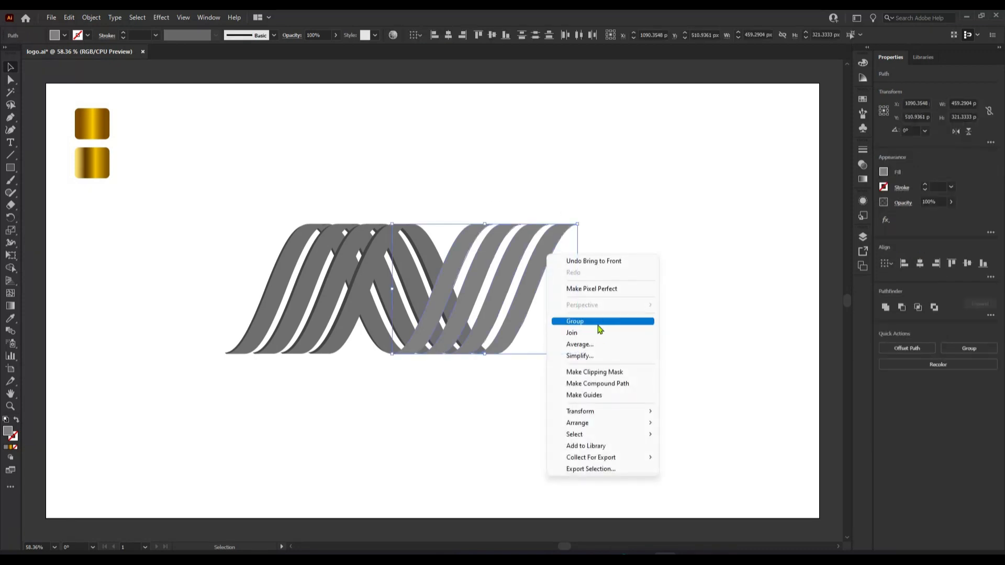
{"action": "left_click", "coordinate": [599, 321]}
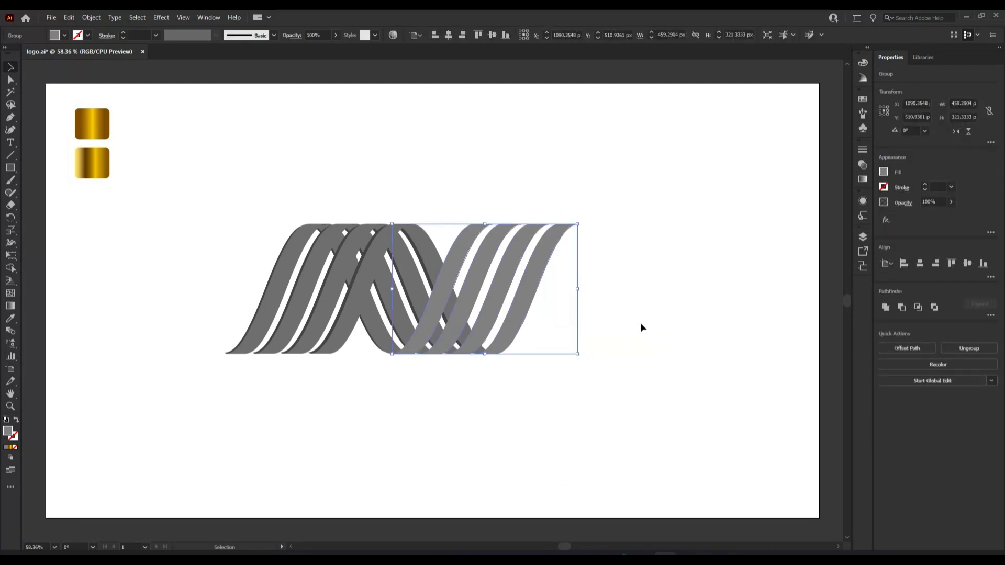
Start a 3D Extrude & Bevel effect on the right stripe group with an X-axis rotation of 0°
{"action": "left_click", "coordinate": [159, 17]}
{"action": "mouse_move", "coordinate": [245, 77]}
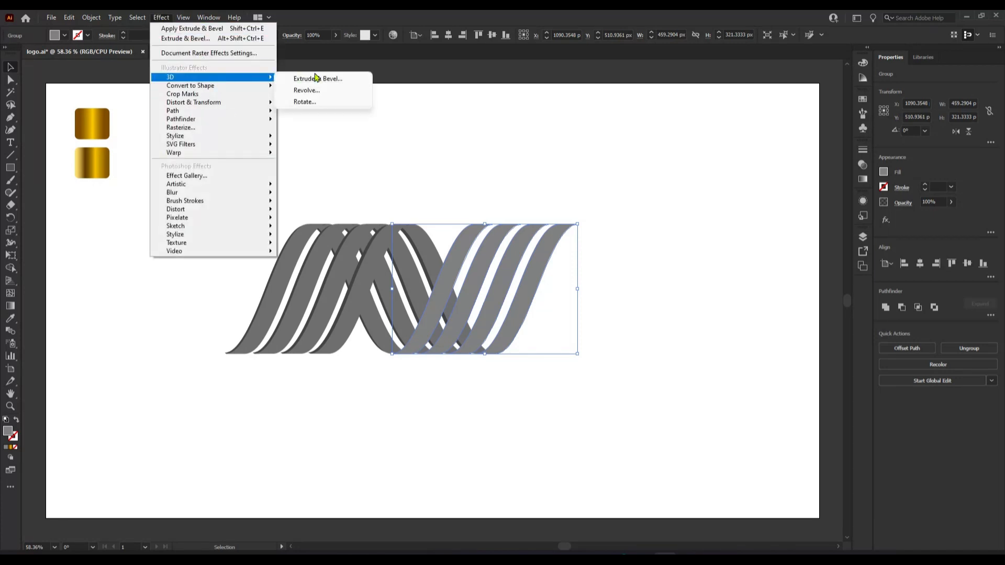
{"action": "left_click", "coordinate": [316, 79]}
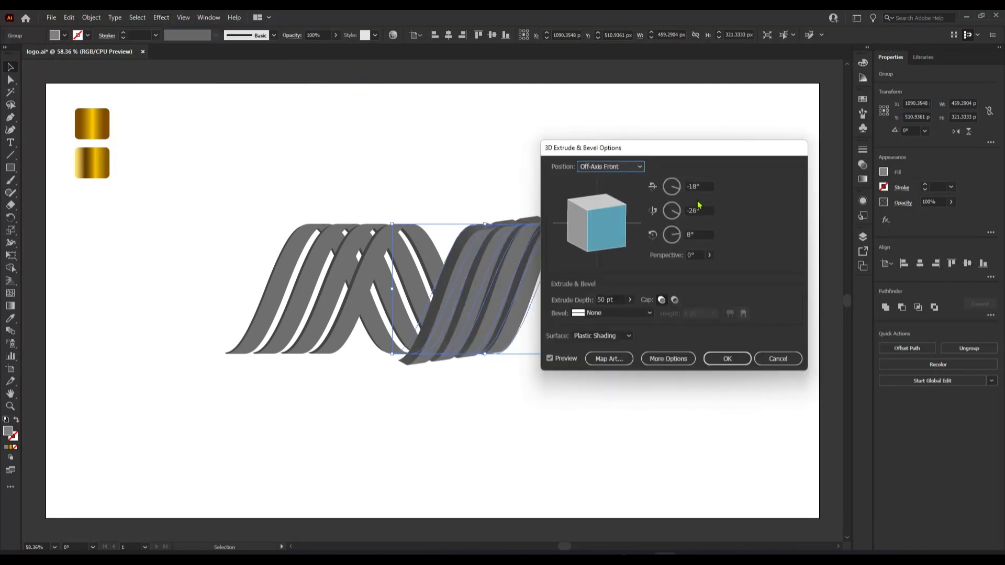
{"action": "left_click", "coordinate": [699, 186]}
{"action": "key", "text": "BackSpace"}
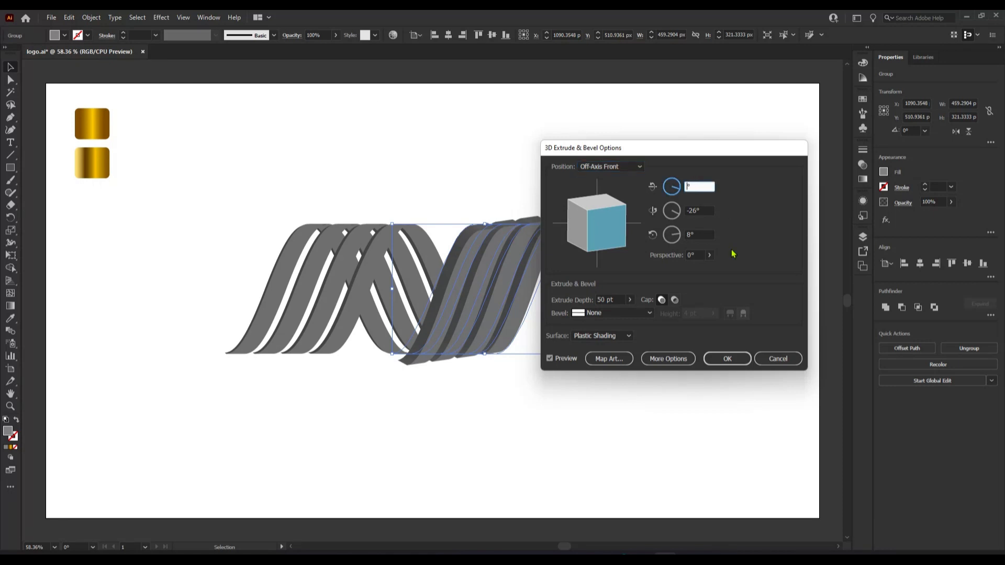
{"action": "type", "text": "0"}
{"action": "key", "text": "Tab"}
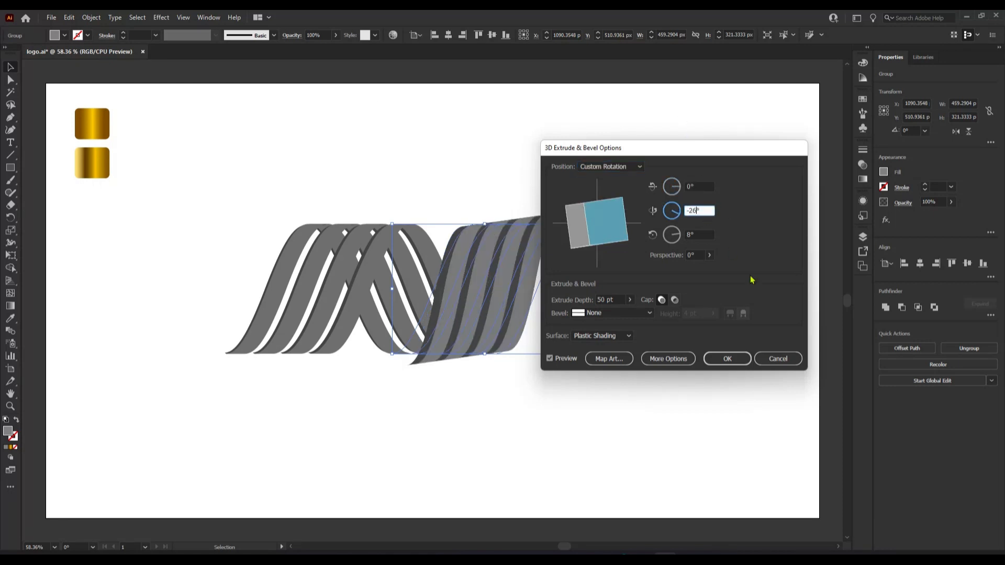
Set the right group's Y-axis rotation to -4°, Z-axis rotation to 0° and perspective to 11°
{"action": "key", "text": "BackSpace"}
{"action": "key", "text": "BackSpace"}
{"action": "key", "text": "BackSpace"}
{"action": "type", "text": "-4"}
{"action": "key", "text": "Tab"}
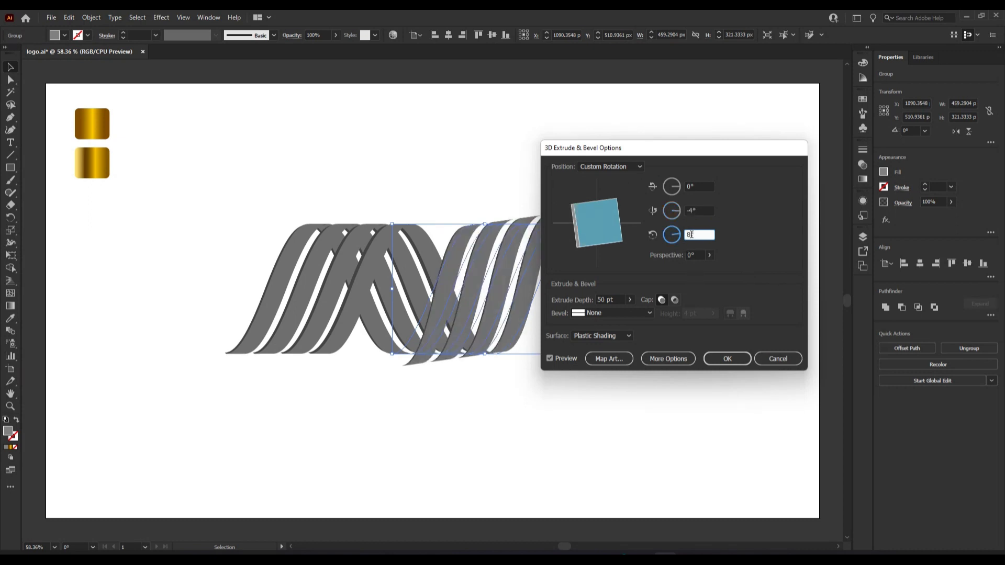
{"action": "type", "text": "0"}
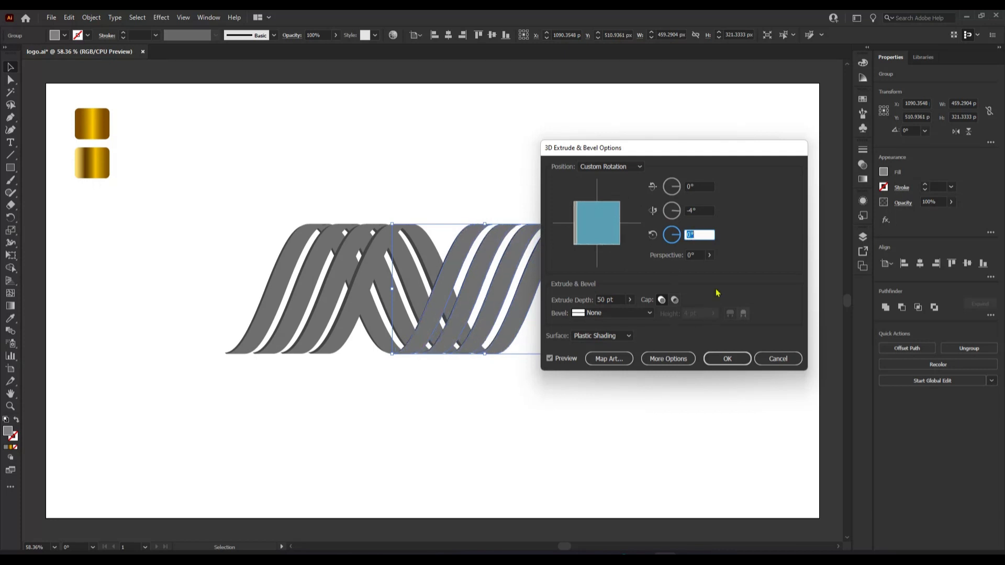
{"action": "left_click", "coordinate": [691, 255]}
{"action": "type", "text": "12"}
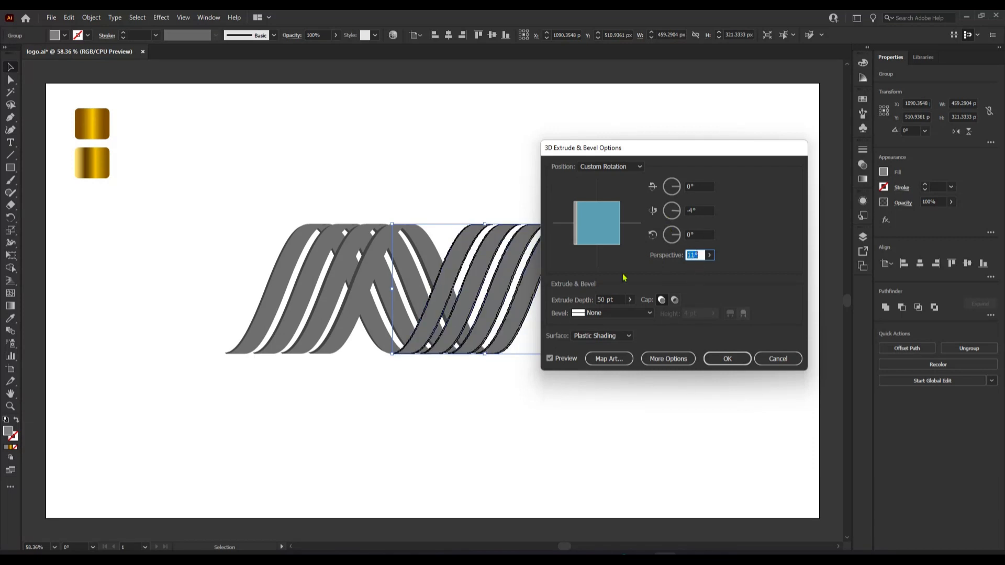
Increase the right group's extrude depth and apply the effect
{"action": "left_click", "coordinate": [605, 299]}
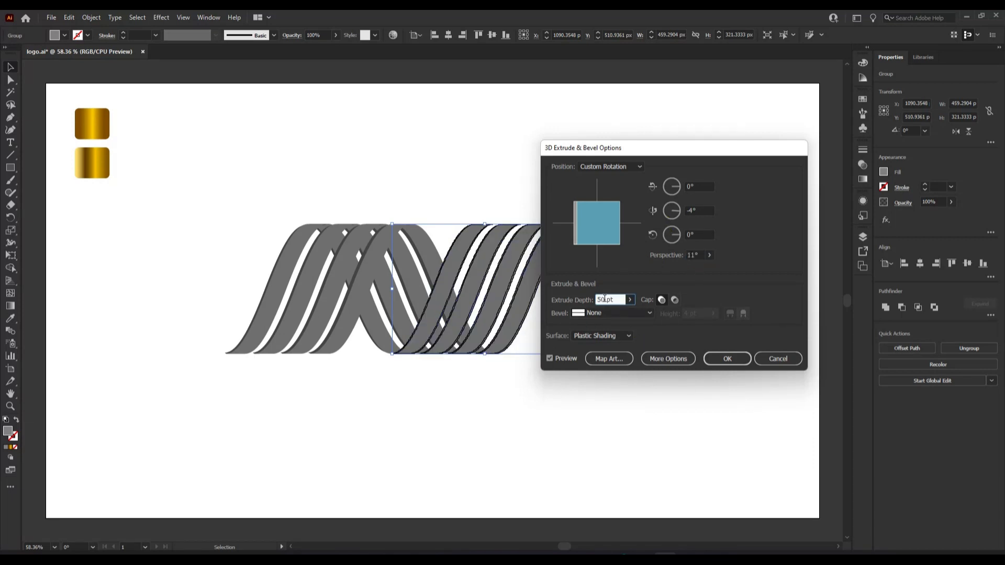
{"action": "double_click", "coordinate": [604, 300]}
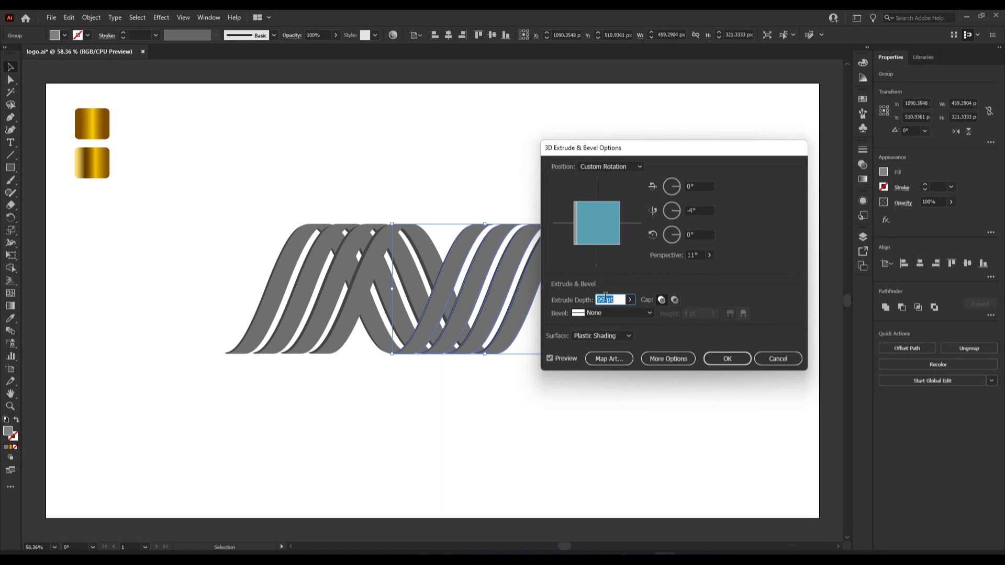
{"action": "scroll", "coordinate": [605, 299], "scroll_direction": "up", "scroll_amount": 5}
{"action": "scroll", "coordinate": [619, 299], "scroll_direction": "up", "scroll_amount": 2}
{"action": "scroll", "coordinate": [610, 299], "scroll_direction": "up", "scroll_amount": 1}
{"action": "left_click", "coordinate": [725, 359]}
{"action": "left_click", "coordinate": [542, 448]}
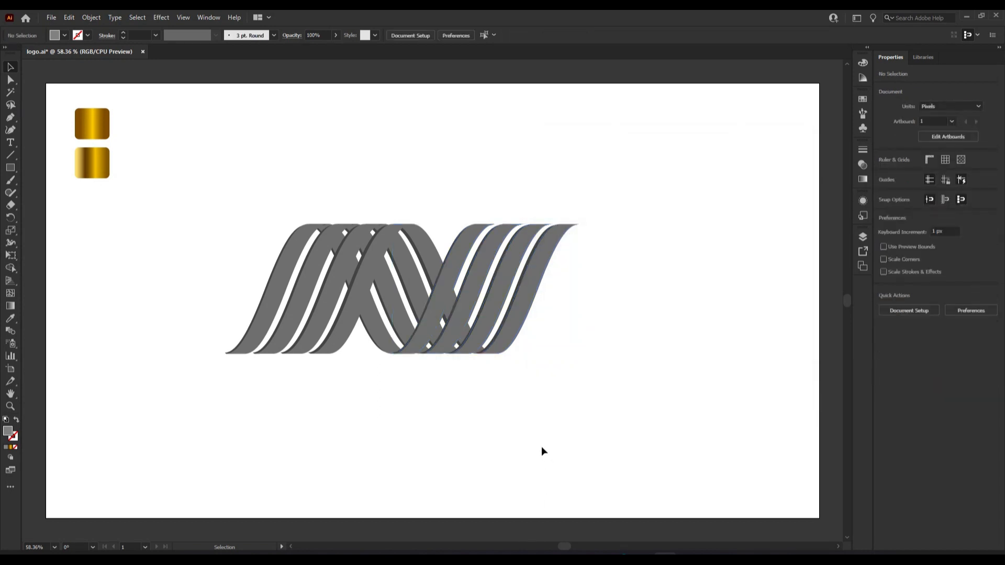
{"action": "left_click", "coordinate": [323, 351]}
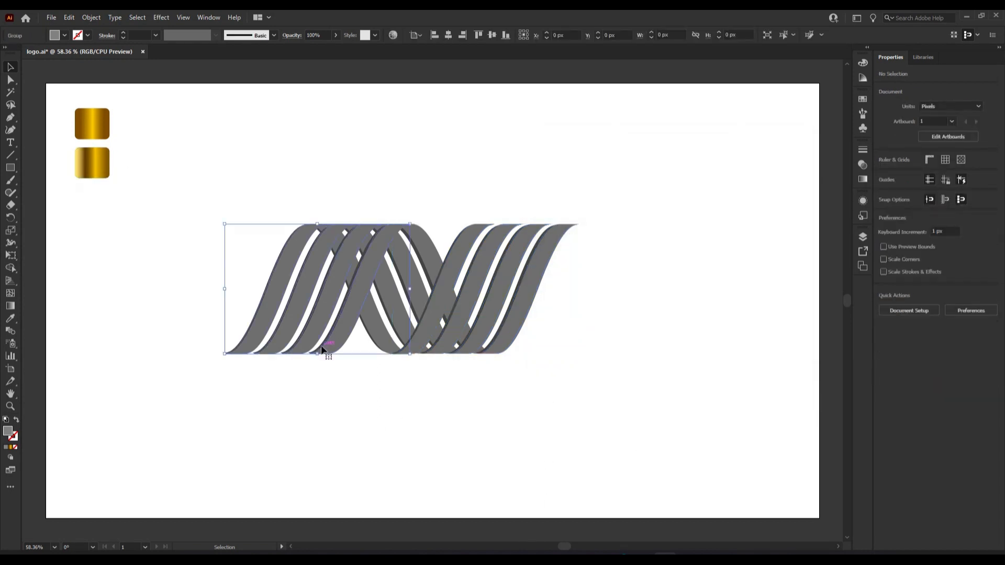
{"action": "left_click", "coordinate": [528, 399]}
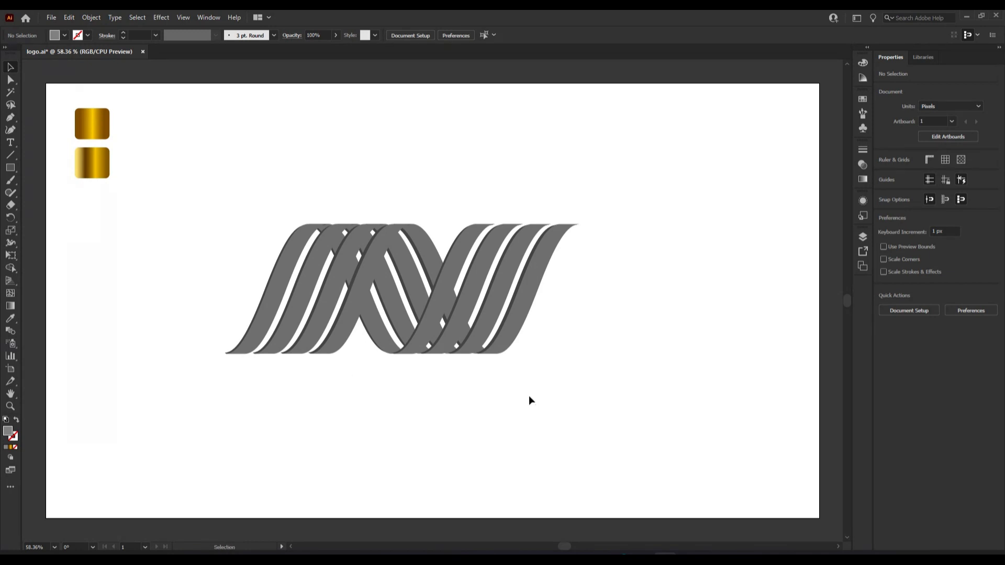
{"action": "left_click", "coordinate": [331, 290]}
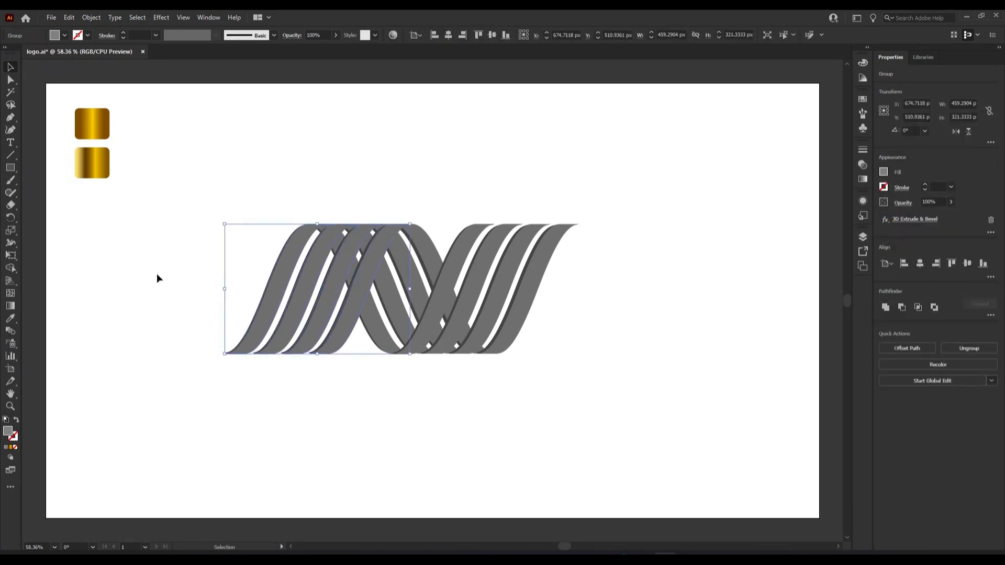
{"action": "left_click", "coordinate": [158, 278]}
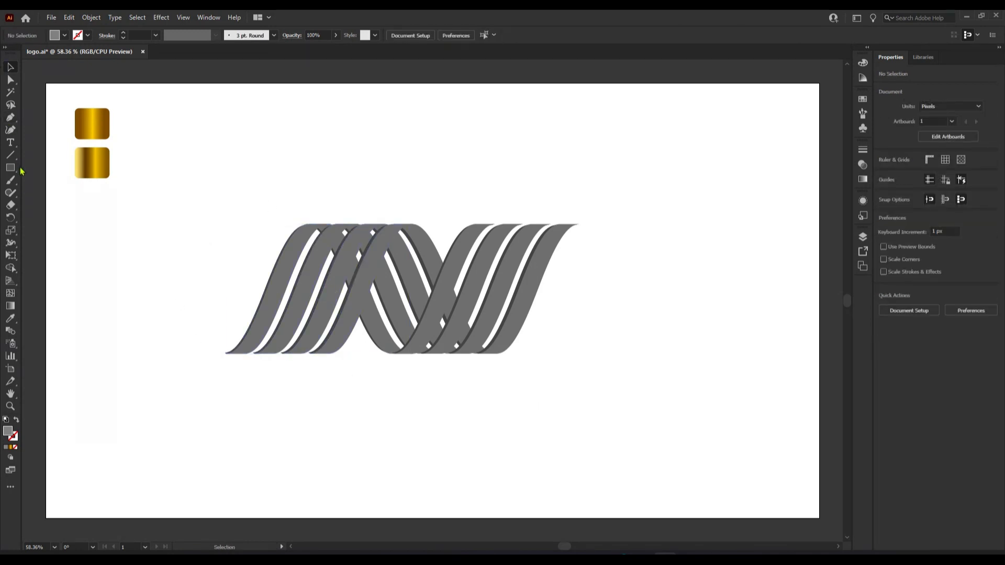
{"action": "left_click_drag", "start_coordinate": [14, 173], "coordinate": [27, 179]}
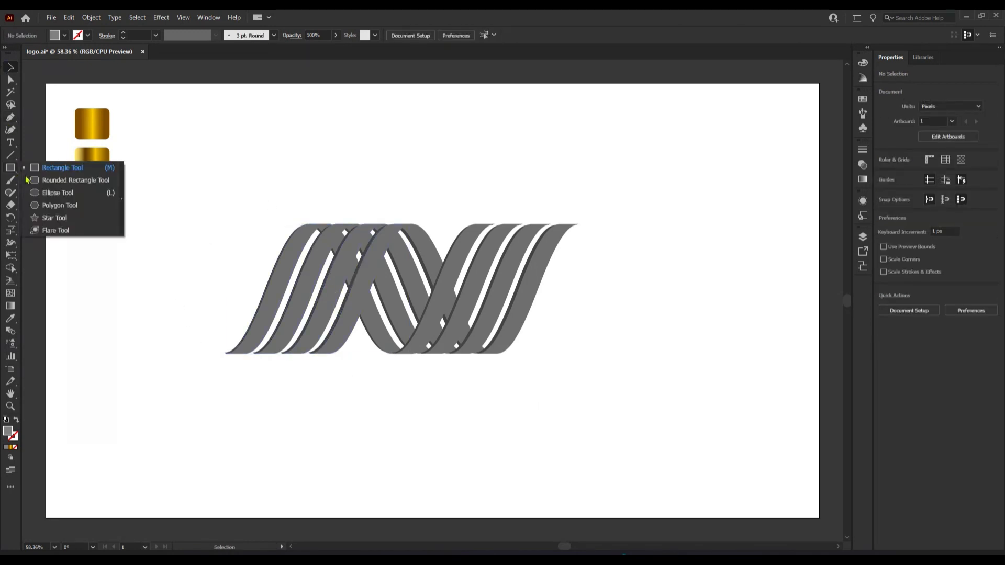
Expand the appearance of the left extruded stripe group
{"action": "left_click", "coordinate": [291, 300]}
{"action": "left_click", "coordinate": [91, 17]}
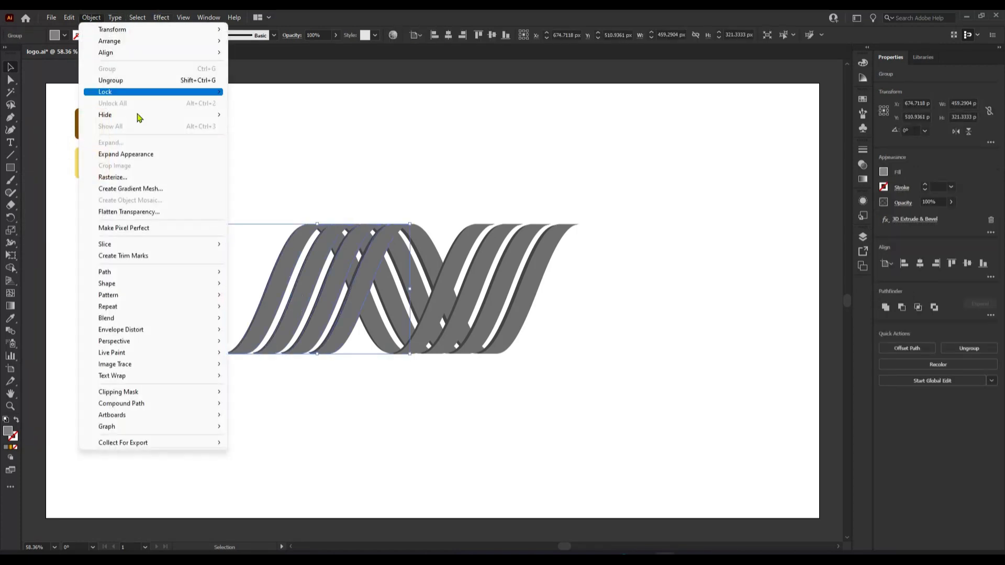
{"action": "left_click", "coordinate": [150, 152]}
{"action": "left_click", "coordinate": [164, 181]}
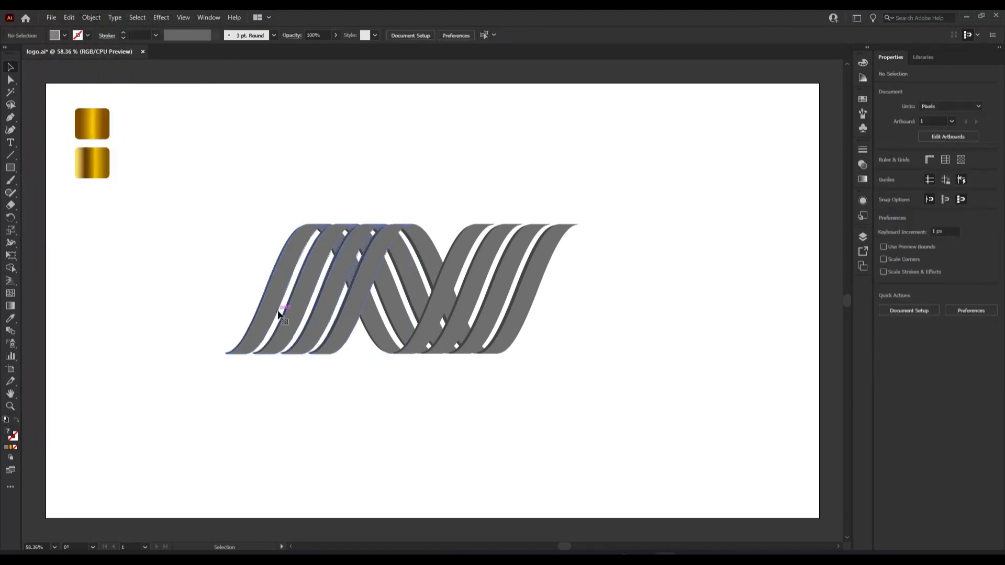
Ungroup the expanded left stripes repeatedly until their front faces and side edges are separate objects
{"action": "right_click", "coordinate": [277, 310]}
{"action": "left_click", "coordinate": [310, 402]}
{"action": "left_click", "coordinate": [79, 142]}
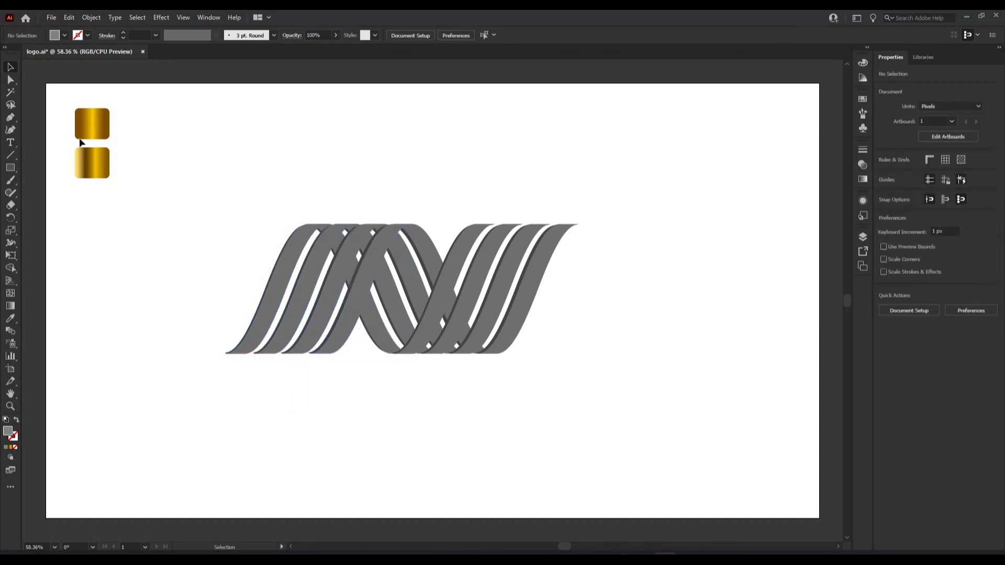
{"action": "left_click", "coordinate": [261, 299]}
{"action": "right_click", "coordinate": [177, 346]}
{"action": "left_click", "coordinate": [250, 435]}
{"action": "left_click", "coordinate": [326, 372]}
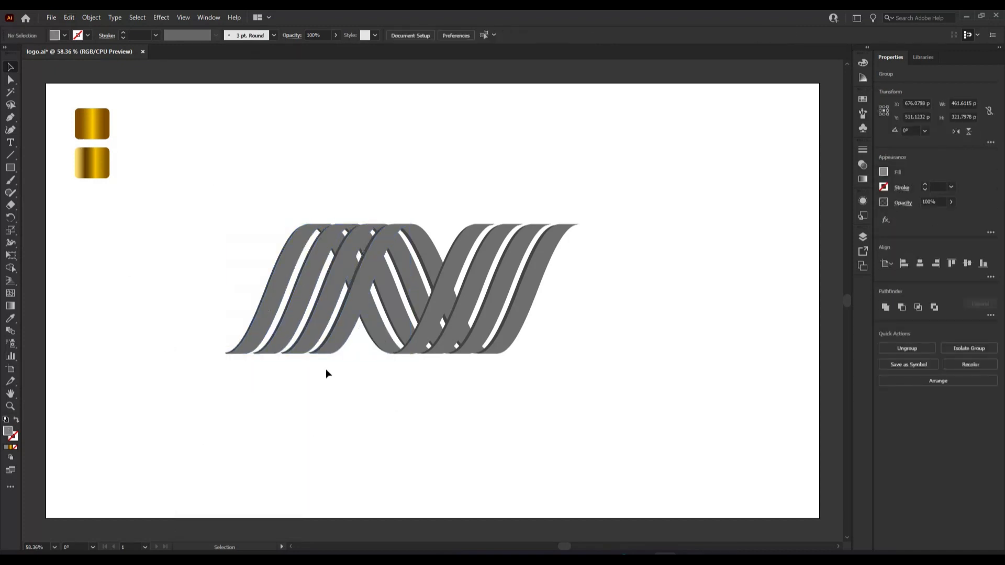
{"action": "right_click", "coordinate": [325, 317]}
{"action": "left_click", "coordinate": [348, 406]}
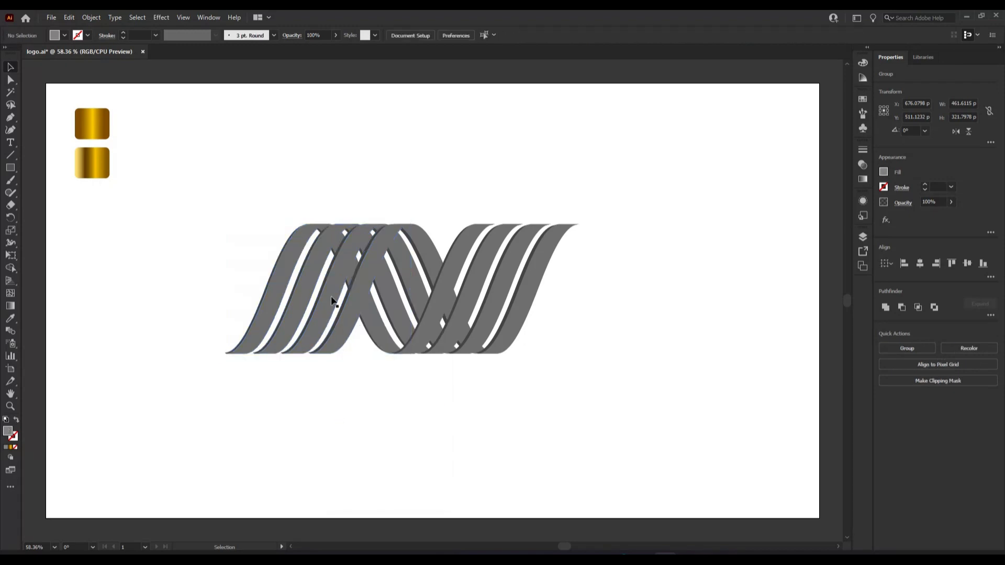
Select the front faces of the four left stripes and sample the upper gold gradient swatch onto them with the Eyedropper
{"action": "left_click", "coordinate": [325, 315]}
{"action": "left_click", "coordinate": [326, 314]}
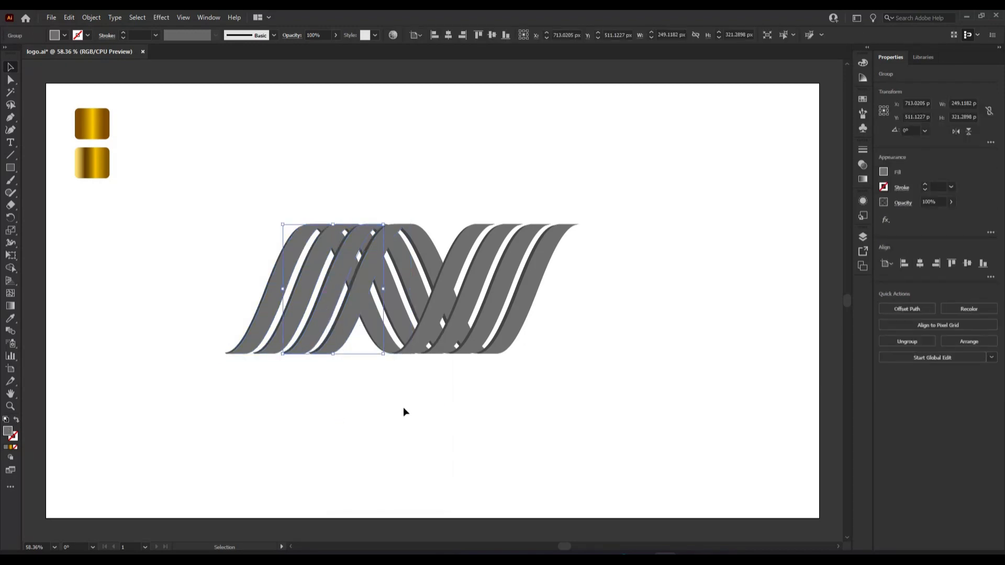
{"action": "left_click", "coordinate": [299, 310], "text": "shift"}
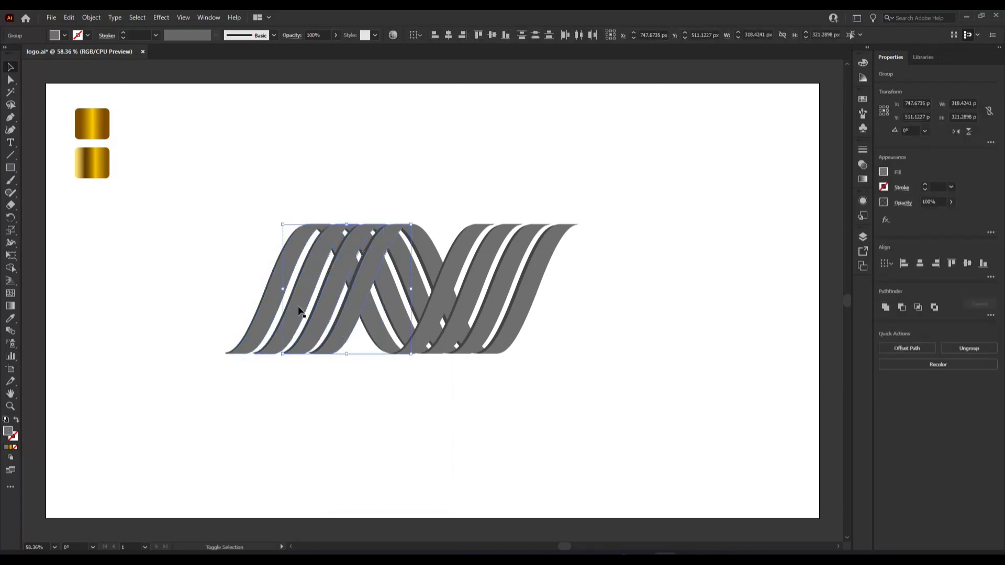
{"action": "left_click", "coordinate": [267, 313], "text": "shift"}
{"action": "left_click", "coordinate": [10, 319]}
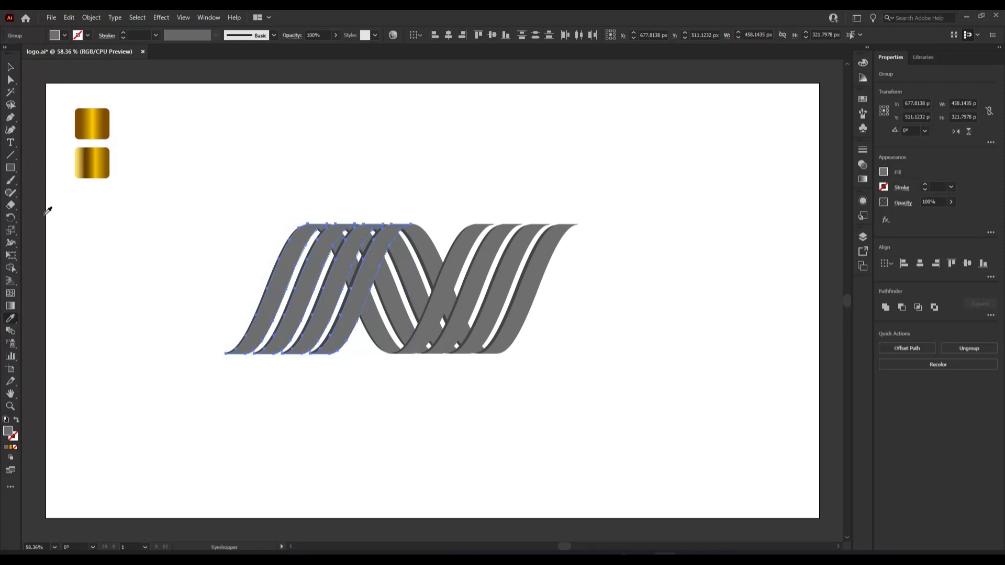
{"action": "left_click", "coordinate": [101, 125]}
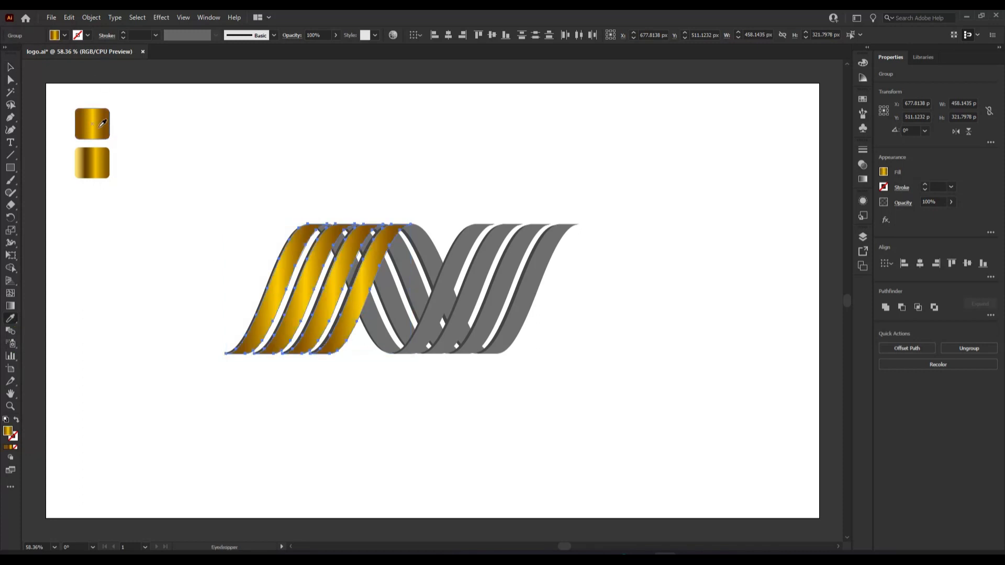
{"action": "left_click", "coordinate": [167, 320]}
Select the dark side edges of the four left stripes and sample the lower gold gradient swatch onto them with the Eyedropper
{"action": "scroll", "coordinate": [302, 323], "scroll_direction": "up", "scroll_amount": 3}
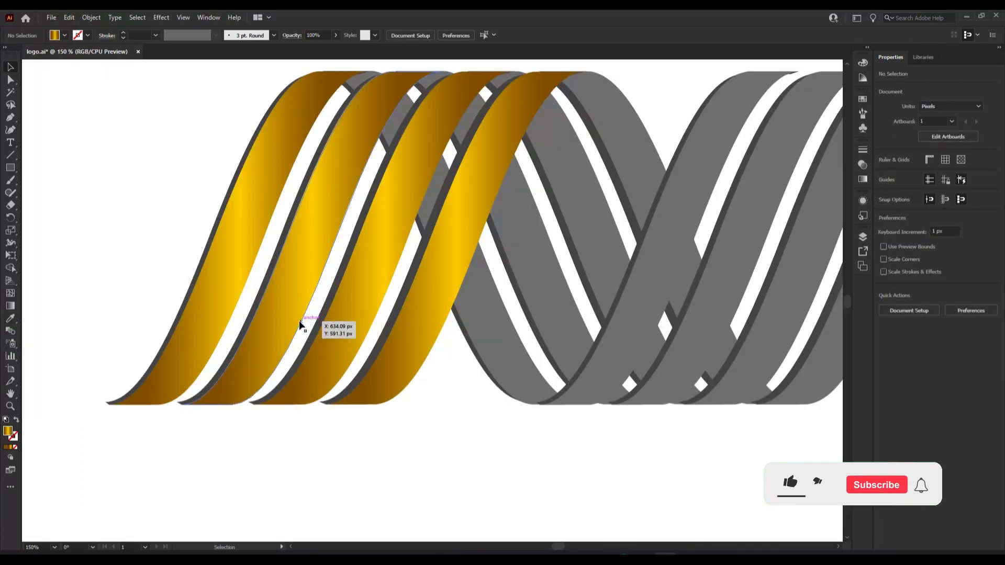
{"action": "left_click", "coordinate": [250, 313]}
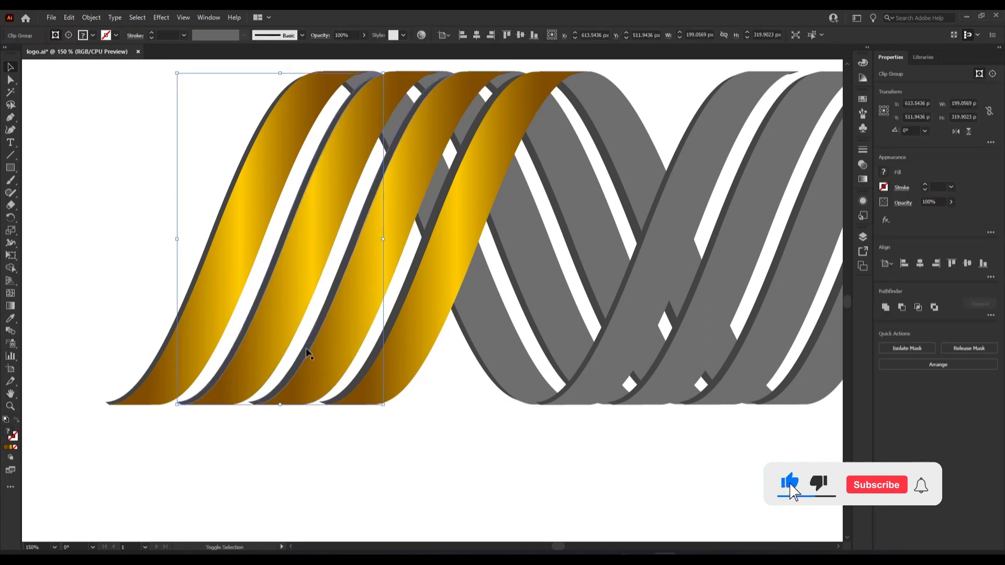
{"action": "left_click", "coordinate": [393, 381], "text": "shift"}
{"action": "left_click", "coordinate": [389, 340], "text": "shift"}
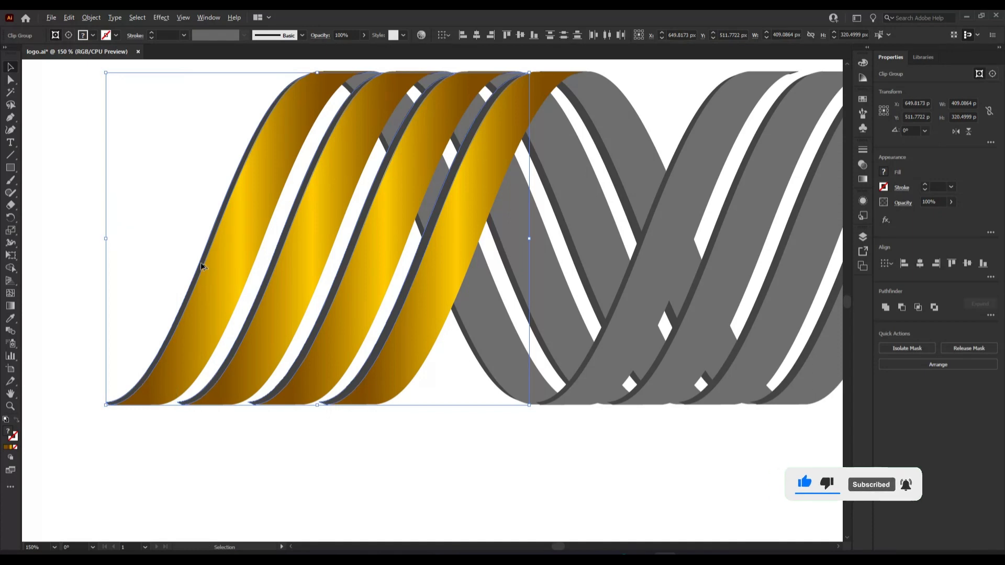
{"action": "key", "text": "ctrl+minus"}
{"action": "key", "text": "ctrl+minus"}
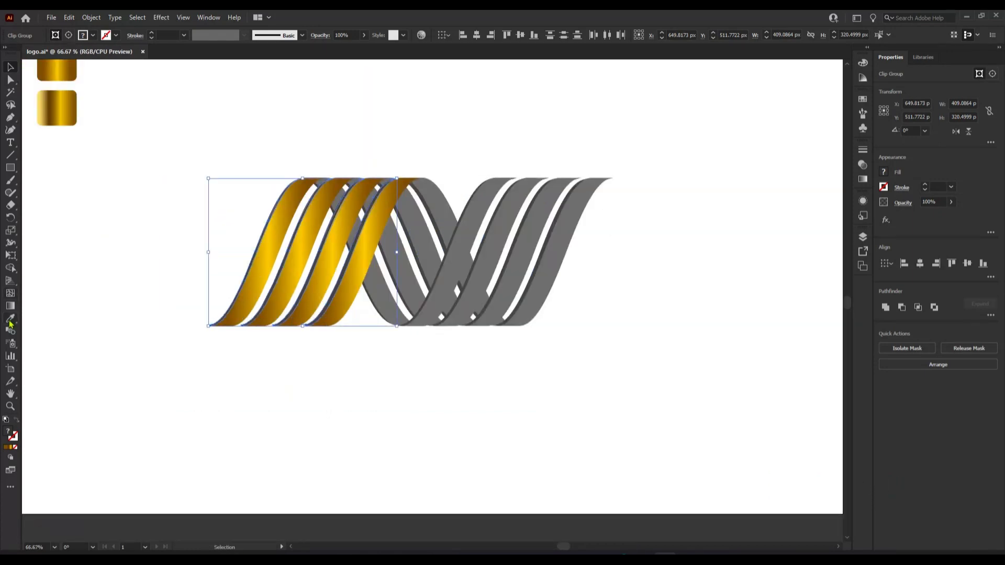
{"action": "left_click", "coordinate": [10, 319]}
{"action": "left_click", "coordinate": [68, 113]}
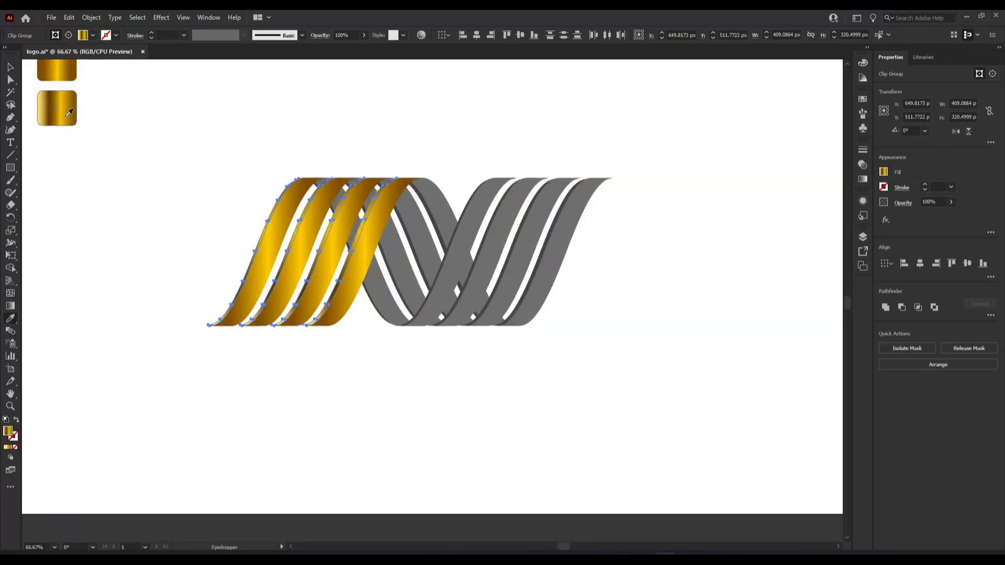
{"action": "left_click", "coordinate": [10, 67]}
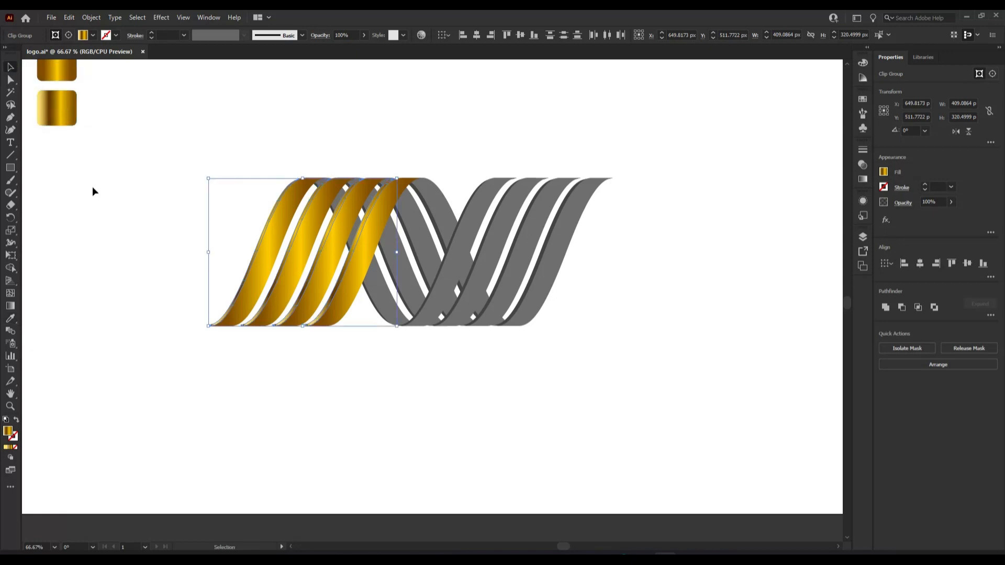
{"action": "left_click", "coordinate": [94, 189]}
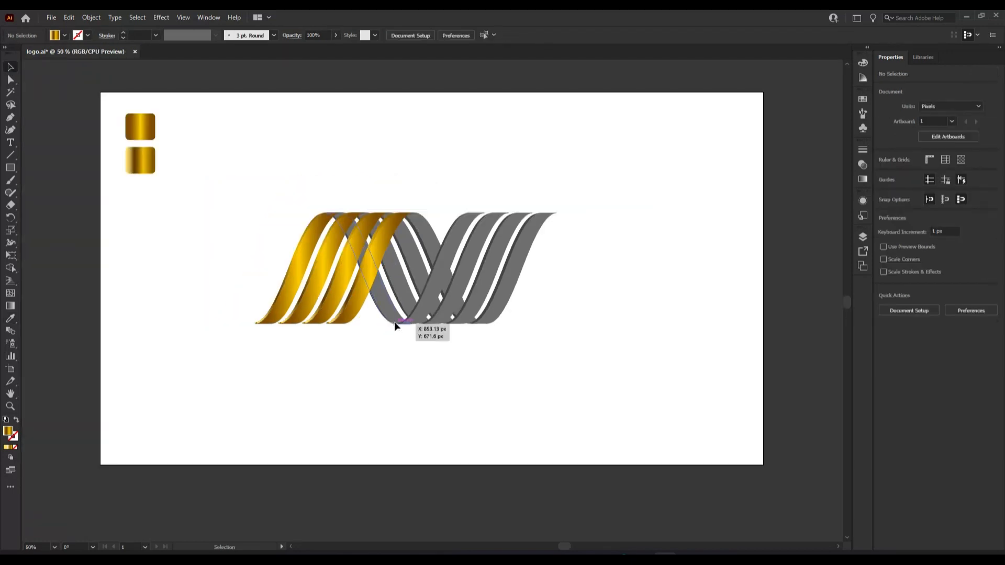
Try to ungroup the middle extruded stripe group without expanding its appearance first
{"action": "right_click", "coordinate": [395, 324]}
{"action": "left_click", "coordinate": [435, 414]}
{"action": "left_click", "coordinate": [360, 374]}
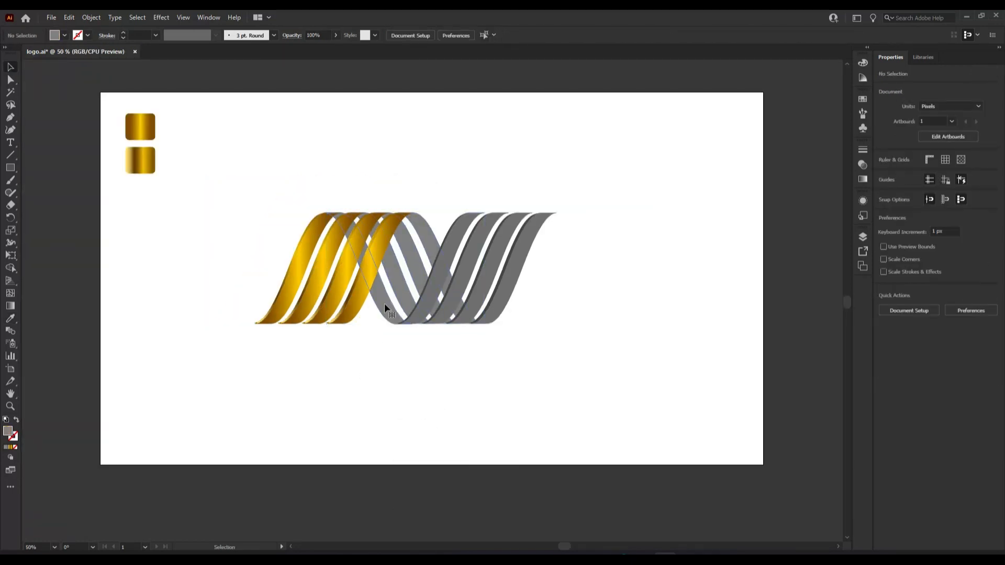
{"action": "left_click", "coordinate": [384, 303]}
{"action": "left_click", "coordinate": [405, 291]}
{"action": "left_click", "coordinate": [406, 294]}
{"action": "left_click", "coordinate": [415, 365]}
{"action": "left_click", "coordinate": [421, 270]}
{"action": "left_click", "coordinate": [454, 393]}
Select the four middle stripes and sample the lower gold gradient swatch onto them with the Eyedropper
{"action": "left_click", "coordinate": [429, 246], "text": "shift"}
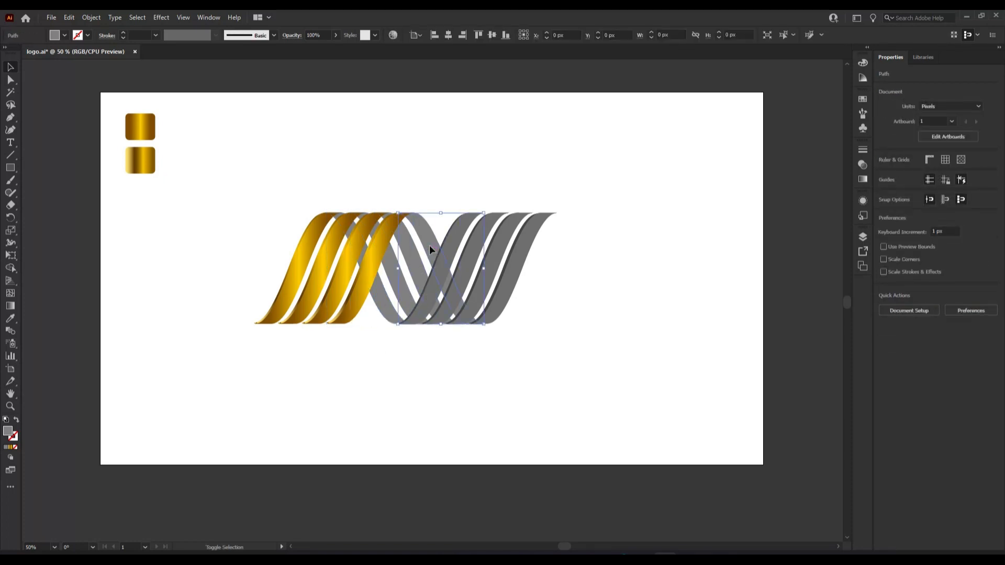
{"action": "left_click", "coordinate": [417, 274], "text": "shift"}
{"action": "left_click", "coordinate": [406, 291], "text": "shift"}
{"action": "left_click", "coordinate": [391, 316], "text": "shift"}
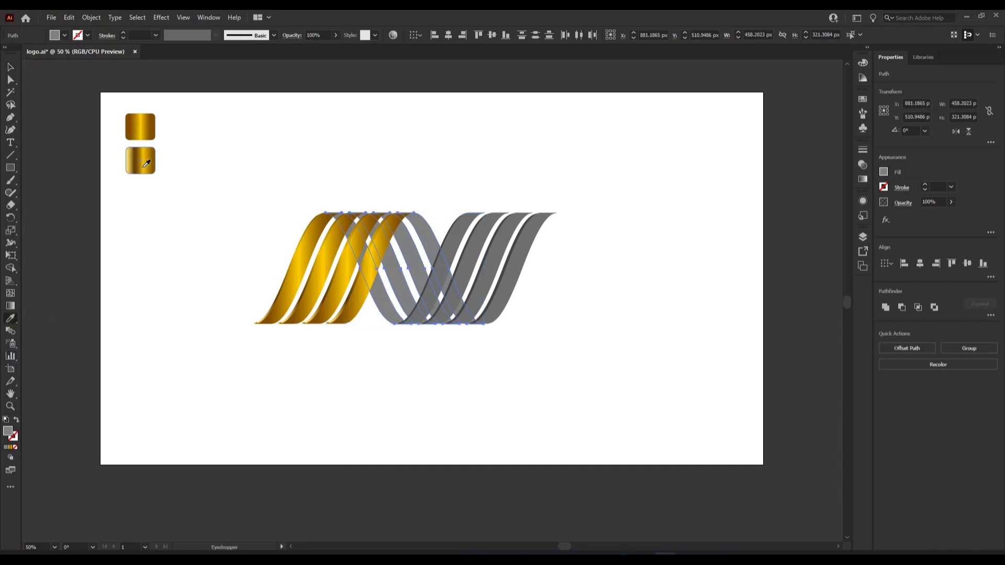
{"action": "left_click", "coordinate": [145, 165]}
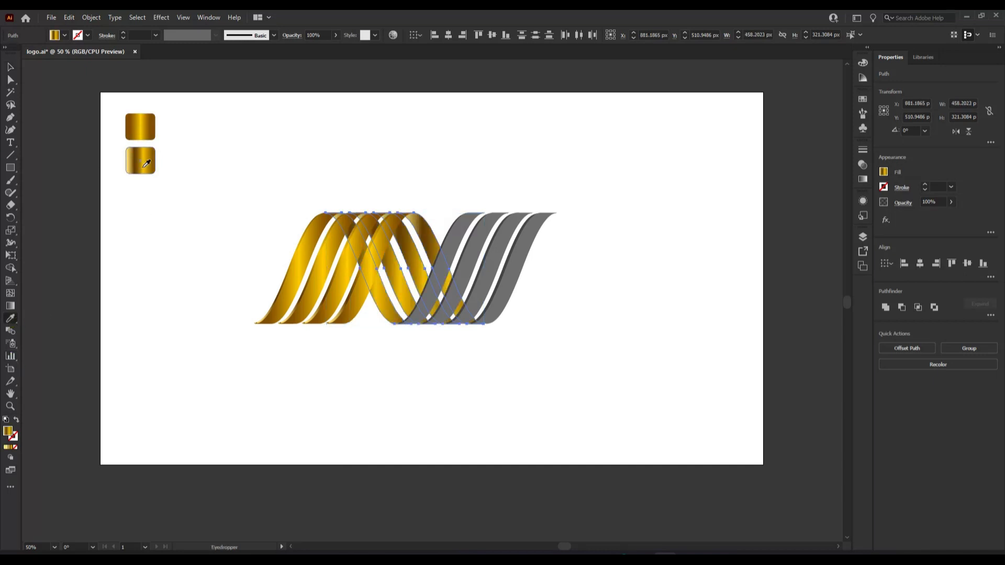
{"action": "left_click", "coordinate": [11, 67]}
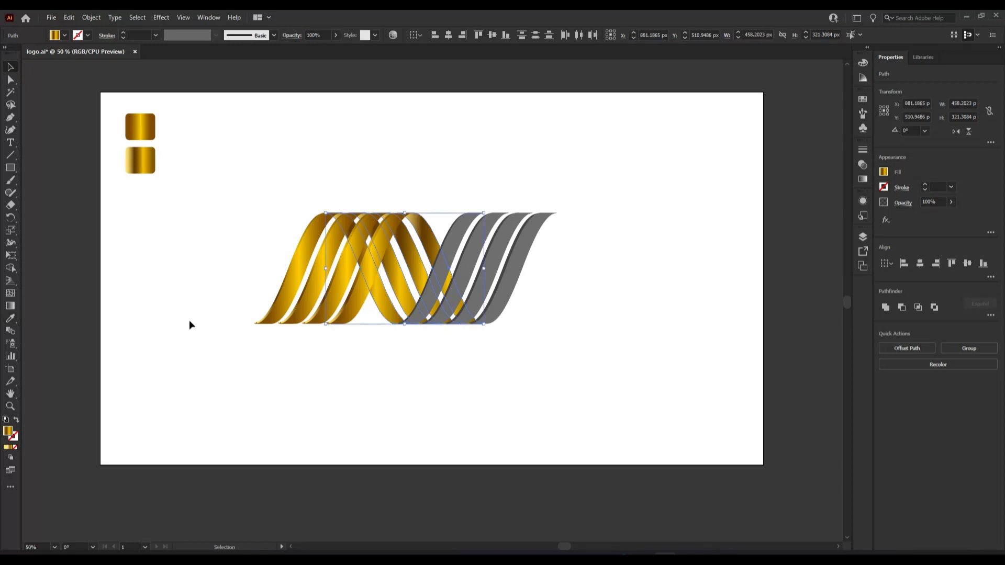
{"action": "left_click", "coordinate": [189, 321]}
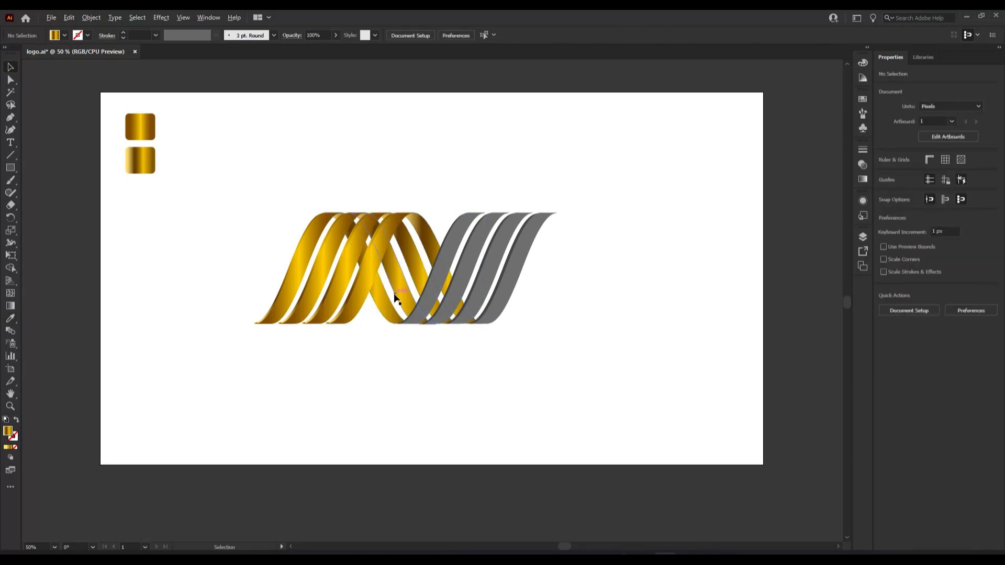
Undo the gold fill and the ungrouping of the middle stripes to bring back their 3D extrusion
{"action": "scroll", "coordinate": [395, 298], "scroll_direction": "up", "scroll_amount": 4}
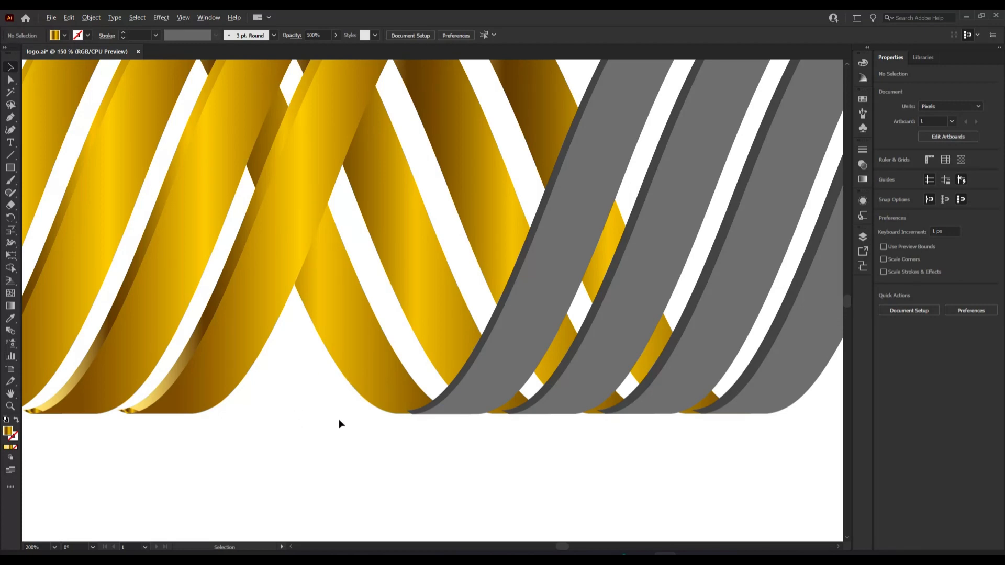
{"action": "scroll", "coordinate": [338, 419], "scroll_direction": "down", "scroll_amount": 3}
{"action": "scroll", "coordinate": [342, 457], "scroll_direction": "down", "scroll_amount": 1}
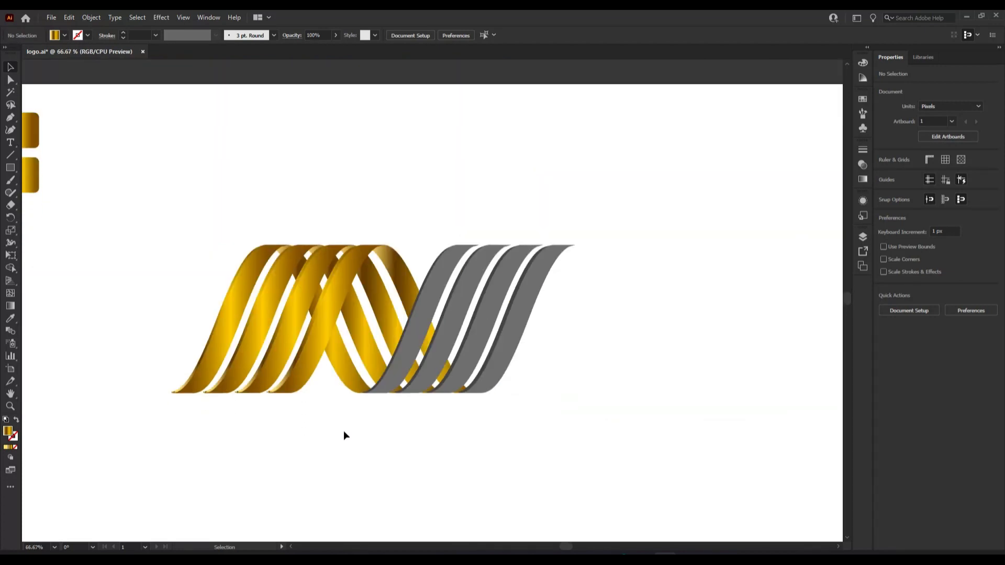
{"action": "key", "text": "ctrl+z"}
{"action": "left_click", "coordinate": [344, 435]}
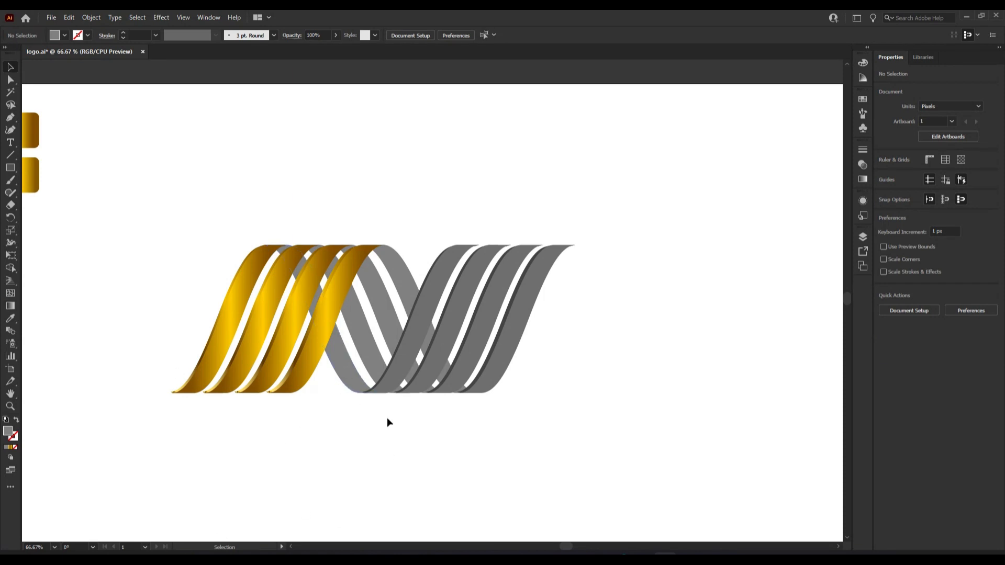
{"action": "key", "text": "ctrl+z"}
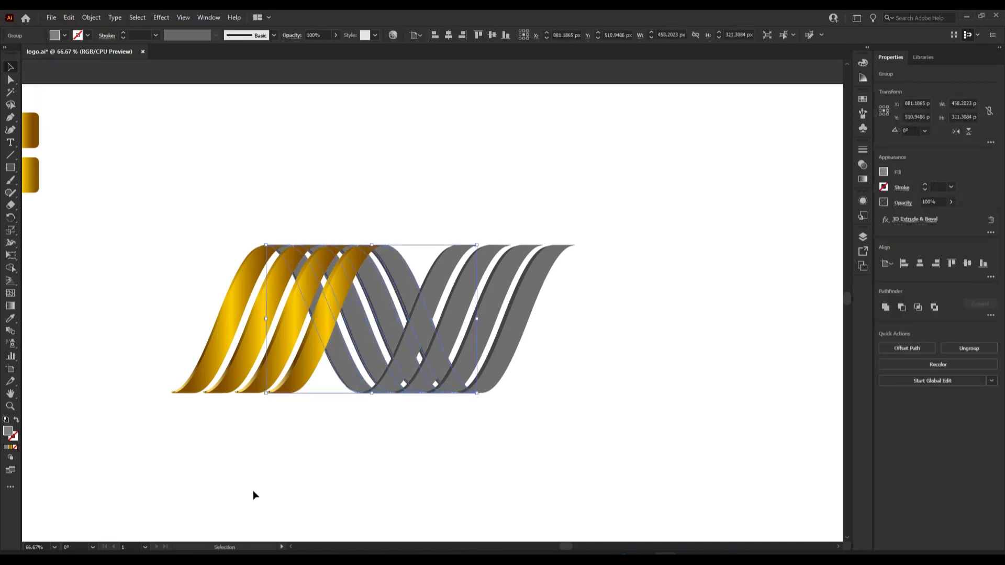
{"action": "left_click", "coordinate": [319, 488]}
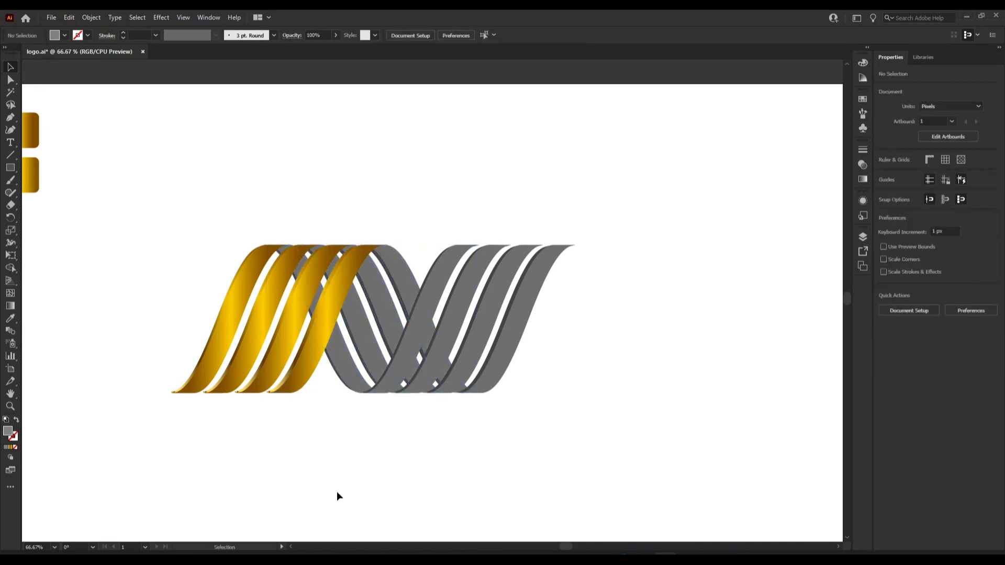
Try to ungroup the right extruded stripe group, and undo it
{"action": "left_click", "coordinate": [406, 373]}
{"action": "right_click", "coordinate": [407, 373]}
{"action": "left_click", "coordinate": [478, 275]}
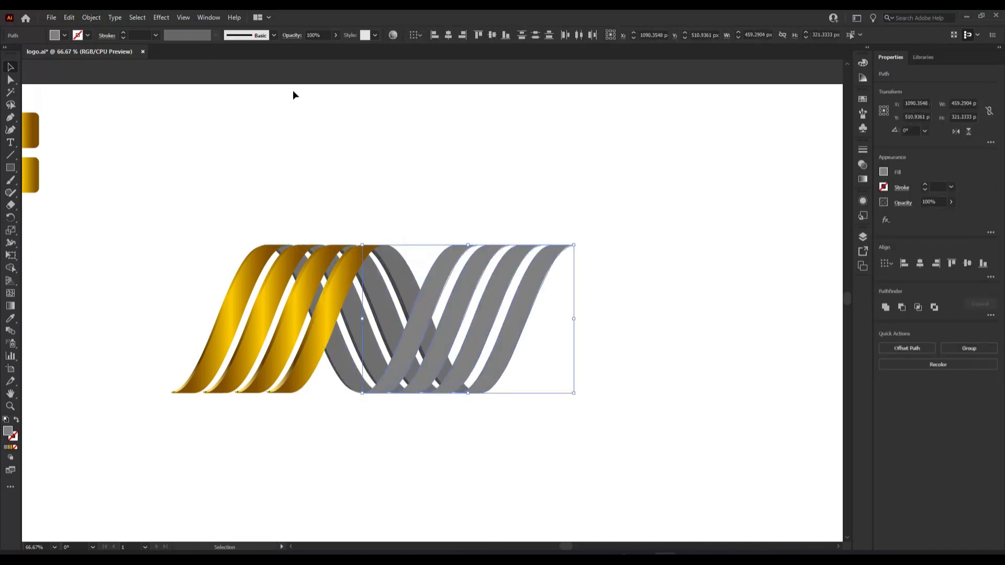
{"action": "left_click", "coordinate": [322, 141]}
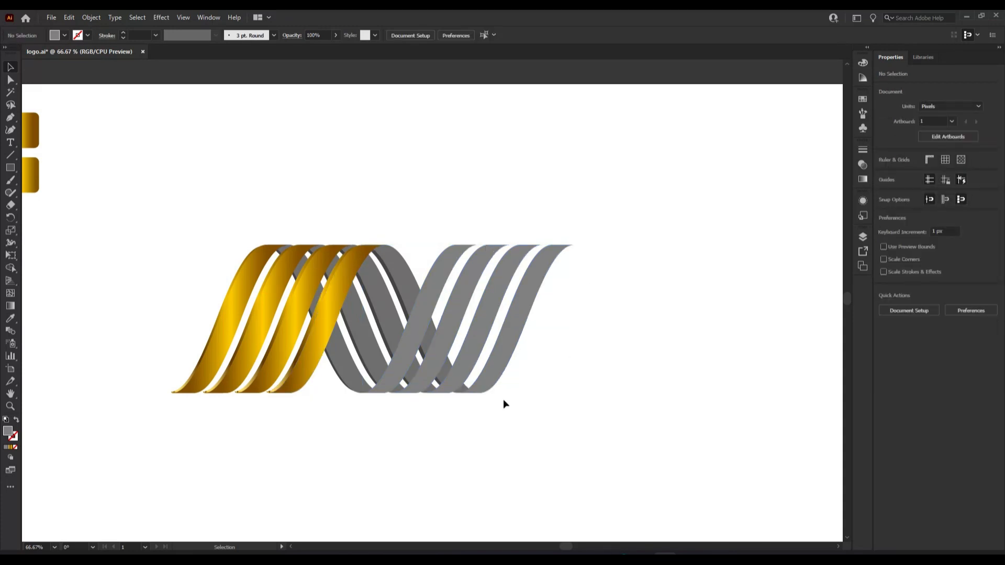
{"action": "key", "text": "ctrl+z"}
{"action": "left_click", "coordinate": [544, 395]}
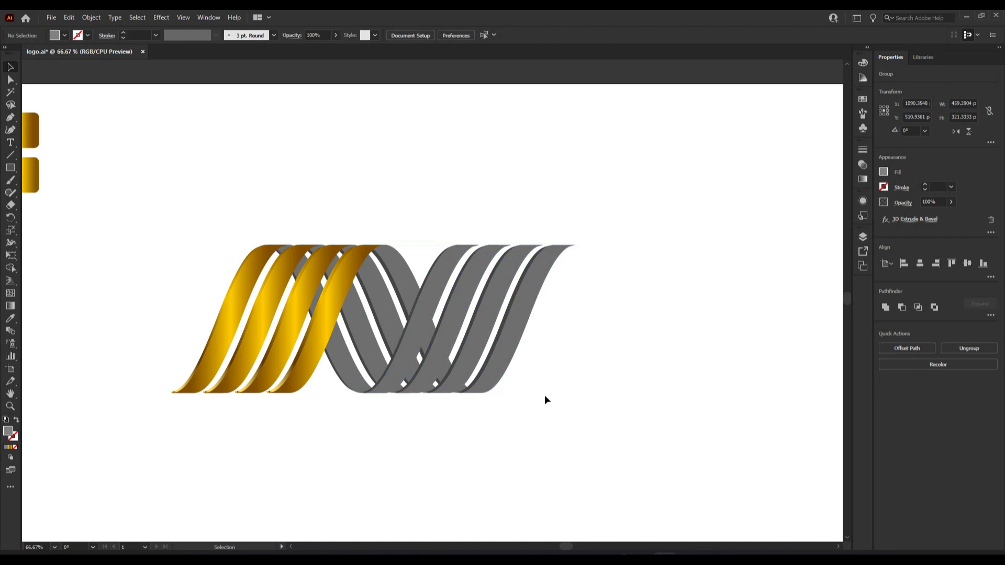
{"action": "left_click", "coordinate": [499, 372]}
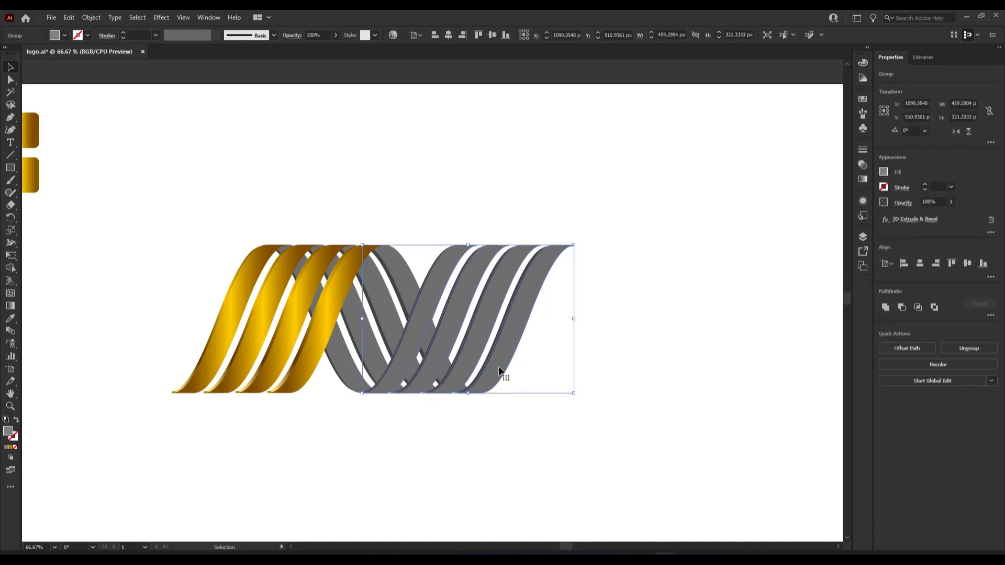
{"action": "left_click", "coordinate": [445, 195]}
{"action": "left_click", "coordinate": [413, 309]}
{"action": "right_click", "coordinate": [413, 308]}
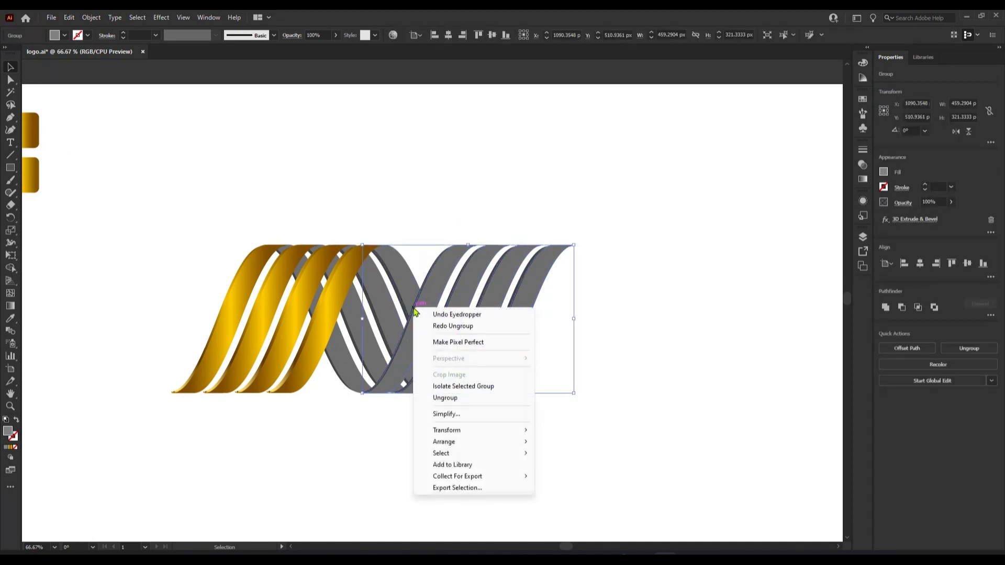
{"action": "left_click", "coordinate": [306, 472]}
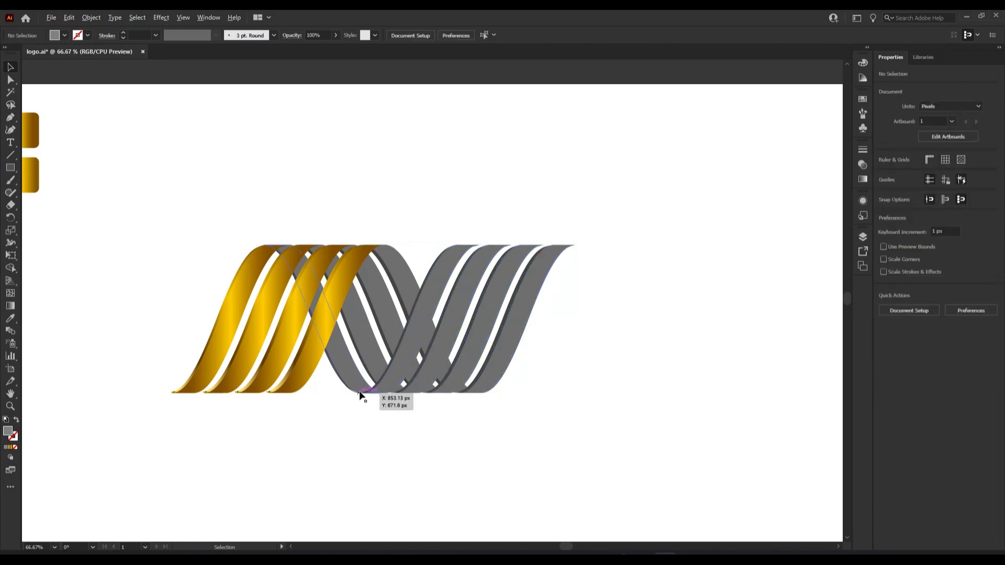
Try once more to ungroup the unexpanded right stripe group, and revert the ungrouping
{"action": "scroll", "coordinate": [354, 401], "scroll_direction": "up", "scroll_amount": 1}
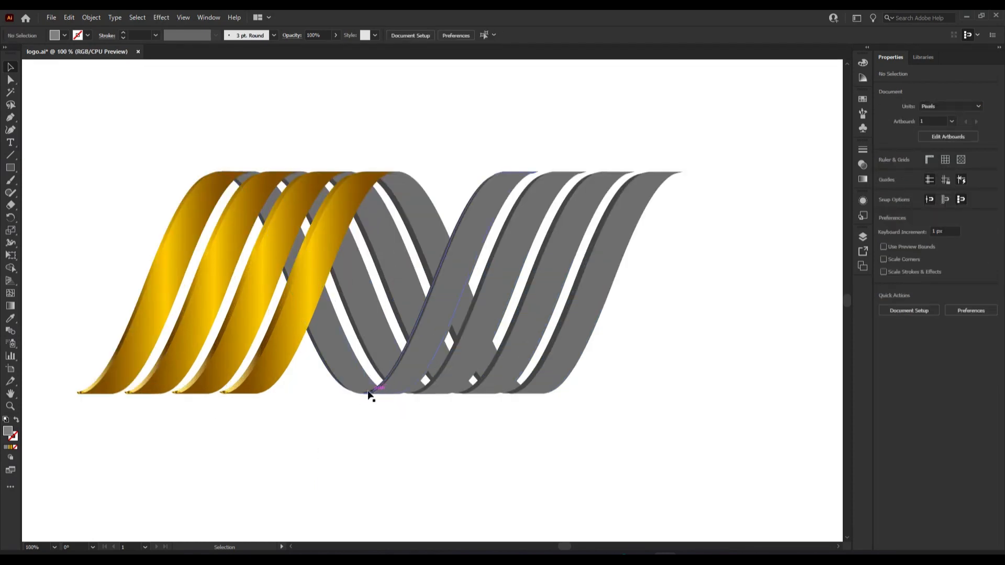
{"action": "left_click", "coordinate": [369, 395]}
{"action": "right_click", "coordinate": [368, 394]}
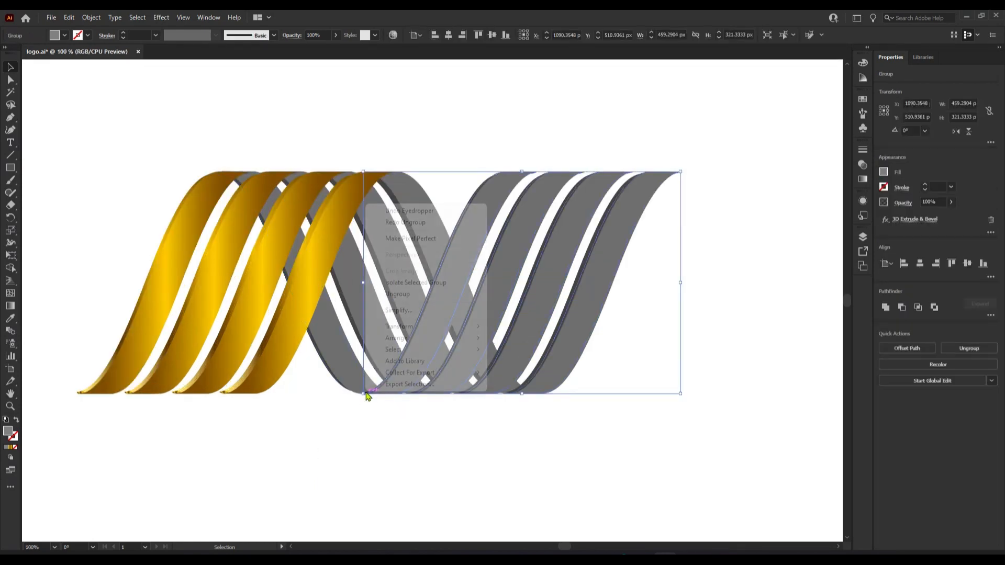
{"action": "left_click", "coordinate": [410, 301]}
{"action": "left_click", "coordinate": [430, 441]}
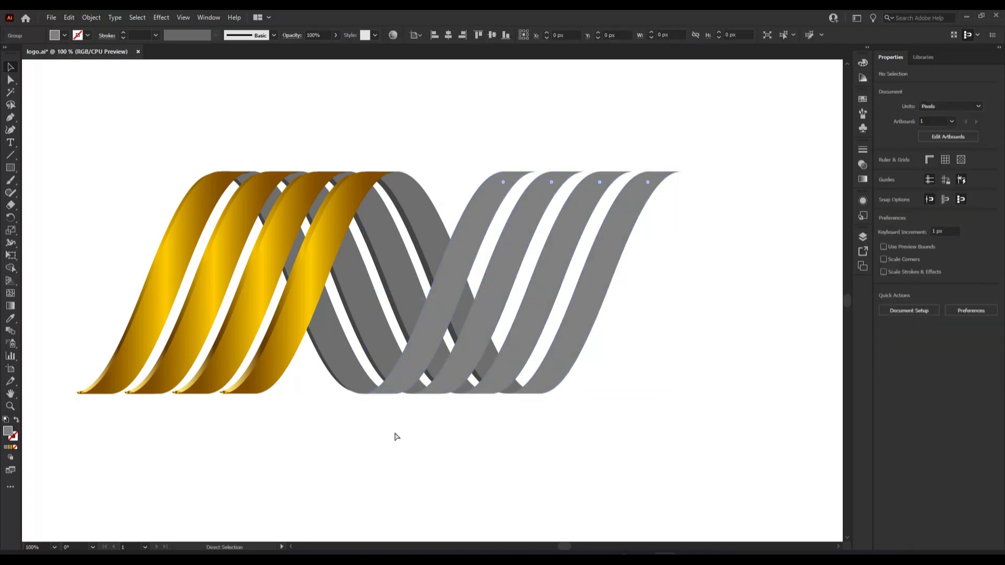
{"action": "key", "text": "v"}
{"action": "key", "text": "ctrl+z"}
Expand the appearance of the right extruded stripe group
{"action": "right_click", "coordinate": [452, 141]}
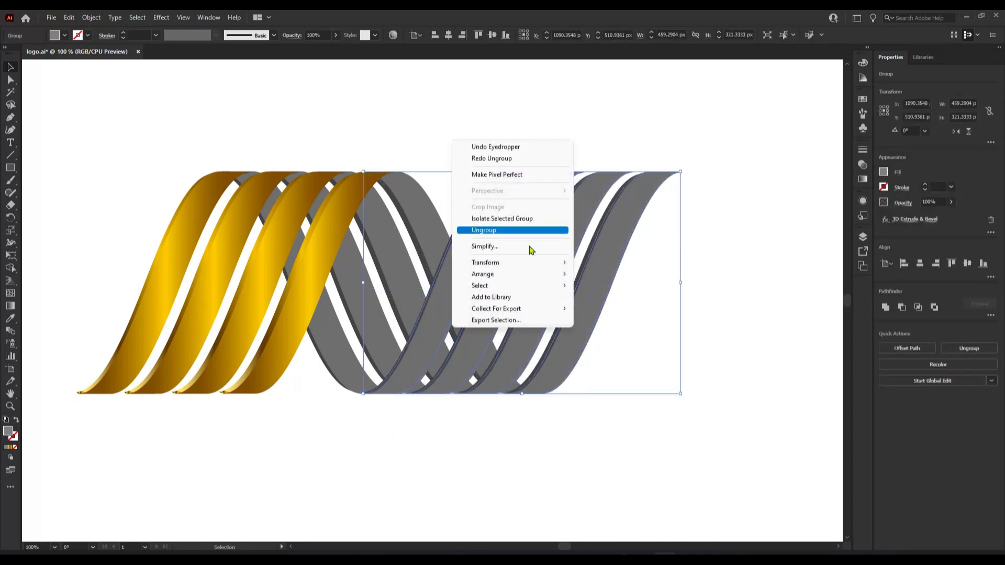
{"action": "left_click", "coordinate": [454, 259]}
{"action": "left_click", "coordinate": [454, 259]}
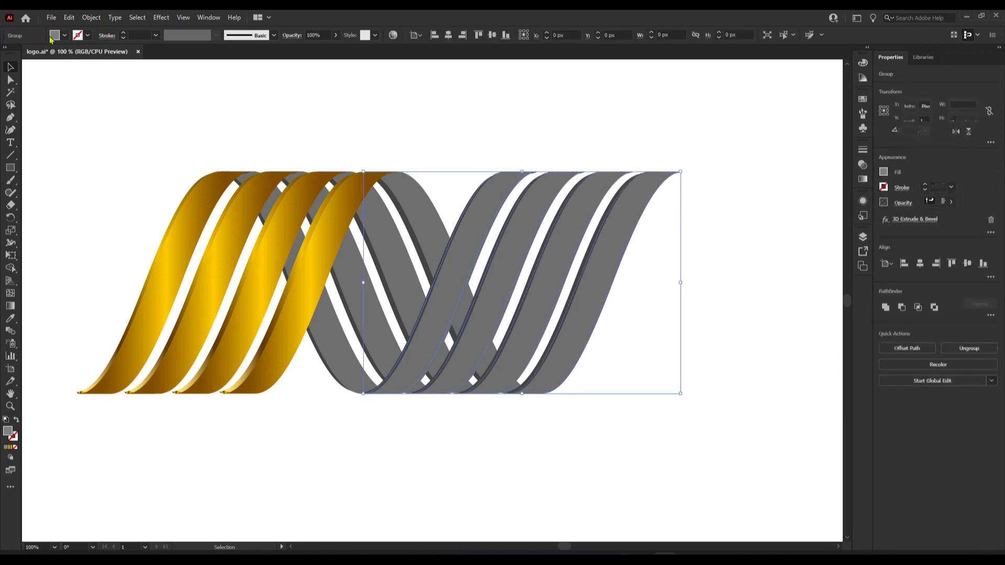
{"action": "left_click", "coordinate": [91, 17]}
{"action": "left_click", "coordinate": [148, 160]}
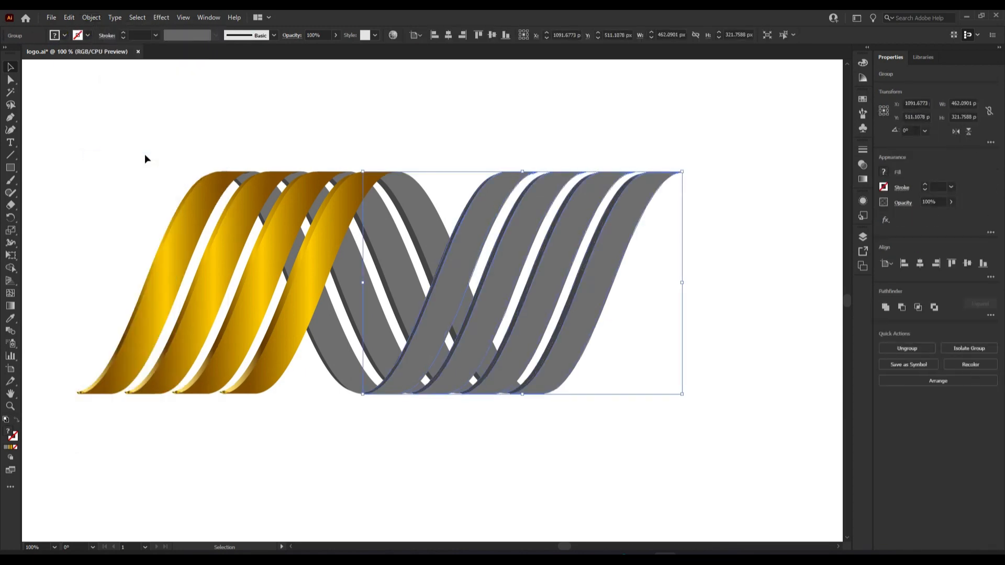
Select the middle extruded stripe group and expand its appearance
{"action": "left_click", "coordinate": [189, 142]}
{"action": "left_click", "coordinate": [431, 246]}
{"action": "left_click", "coordinate": [91, 18]}
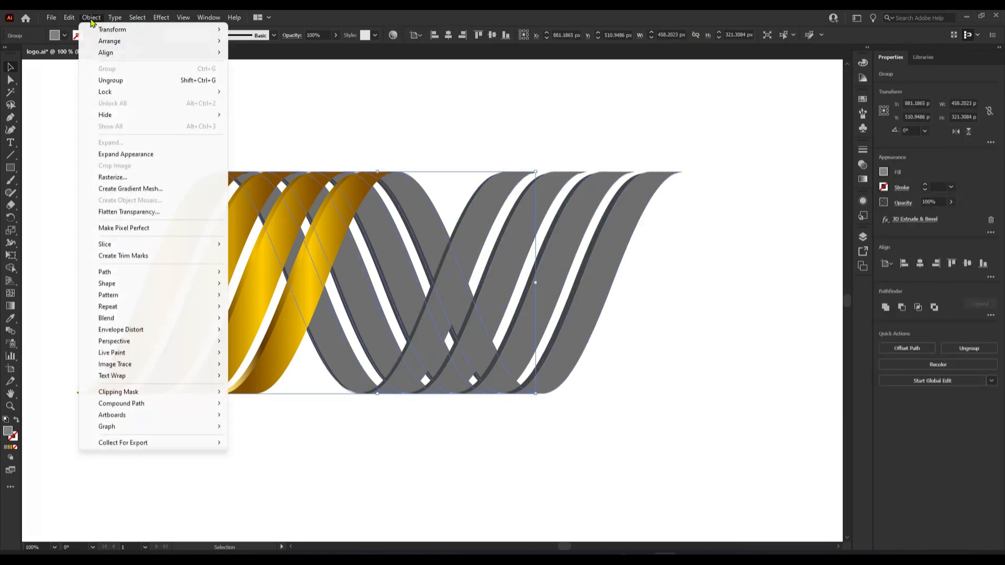
{"action": "left_click", "coordinate": [151, 153]}
{"action": "left_click", "coordinate": [131, 134]}
Select the expanded right stripe group
{"action": "left_click", "coordinate": [463, 259]}
{"action": "right_click", "coordinate": [462, 258]}
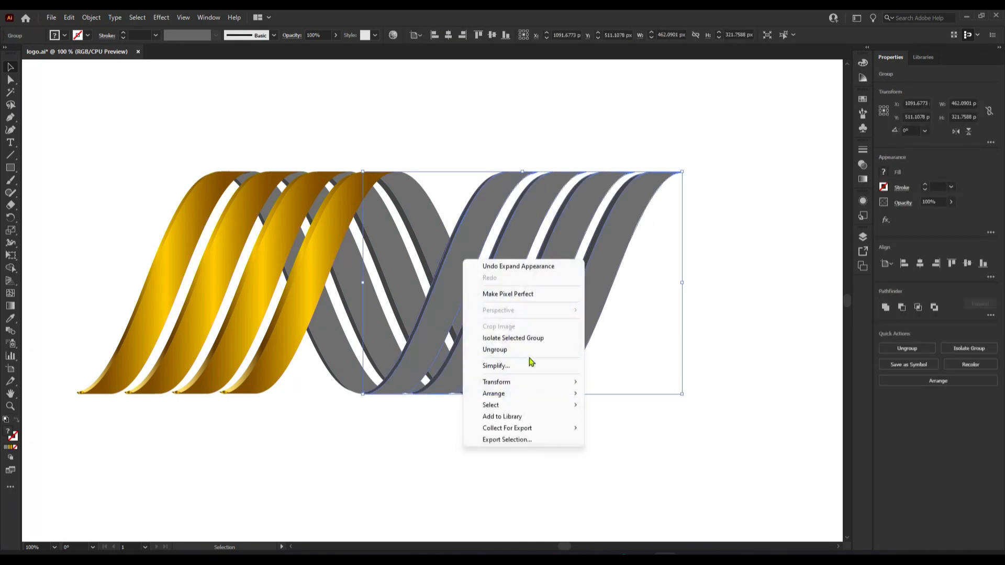
{"action": "left_click", "coordinate": [392, 436]}
{"action": "left_click", "coordinate": [393, 436]}
{"action": "left_click", "coordinate": [432, 316]}
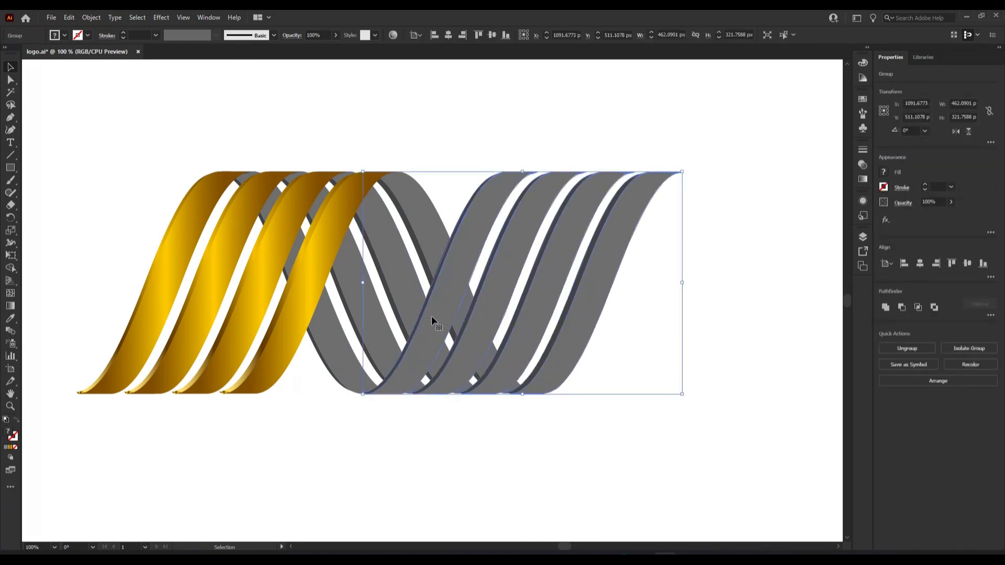
Try to sample the upper gold gradient swatch onto the whole right stripe group with the Eyedropper, and undo it
{"action": "scroll", "coordinate": [75, 321], "scroll_direction": "down", "scroll_amount": 1}
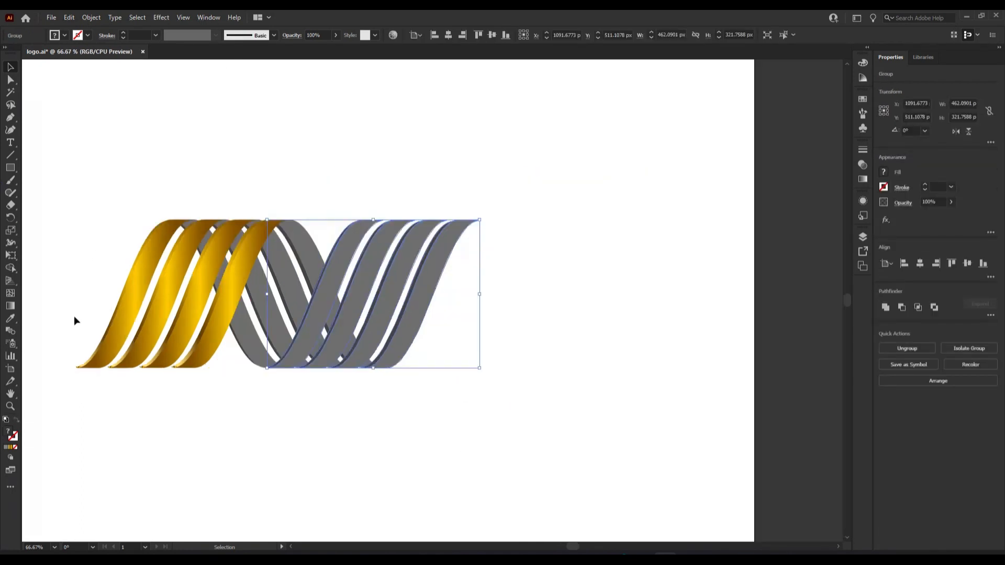
{"action": "scroll", "coordinate": [58, 354], "scroll_direction": "left", "scroll_amount": 4}
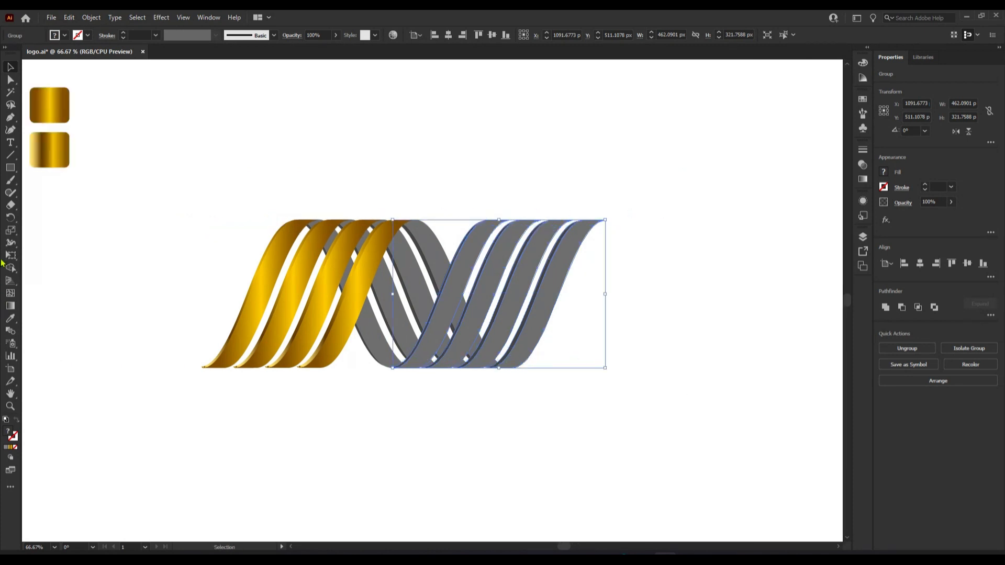
{"action": "left_click", "coordinate": [10, 318]}
{"action": "left_click", "coordinate": [53, 104]}
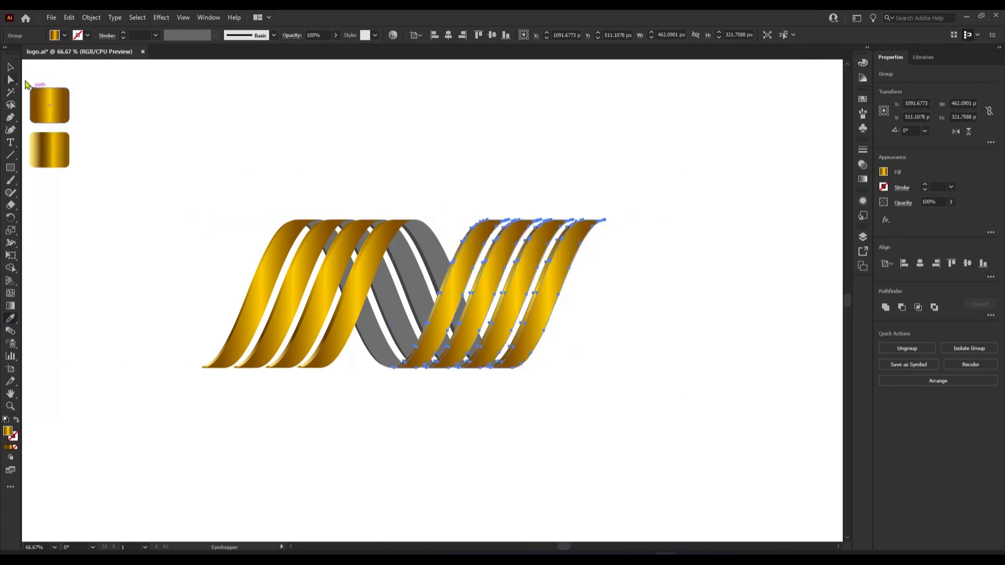
{"action": "key", "text": "ctrl+z"}
{"action": "key", "text": "v"}
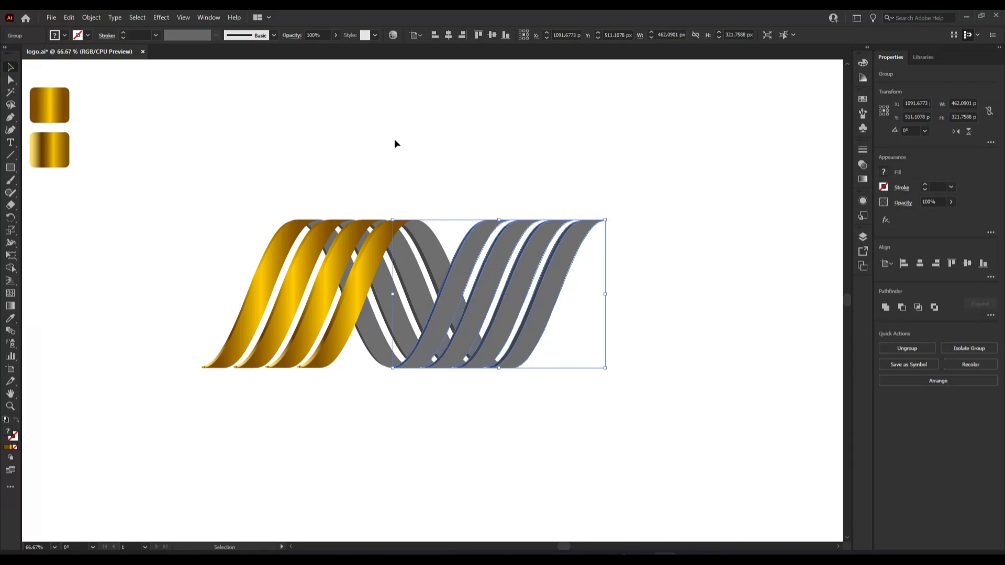
Ungroup the expanded right stripe group and deselect it
{"action": "right_click", "coordinate": [394, 144]}
{"action": "left_click", "coordinate": [438, 227]}
{"action": "left_click", "coordinate": [407, 143]}
Select the front faces of the four right stripes and sample the gold gradient of a left stripe's front face onto them with the Eyedropper
{"action": "left_click", "coordinate": [454, 291]}
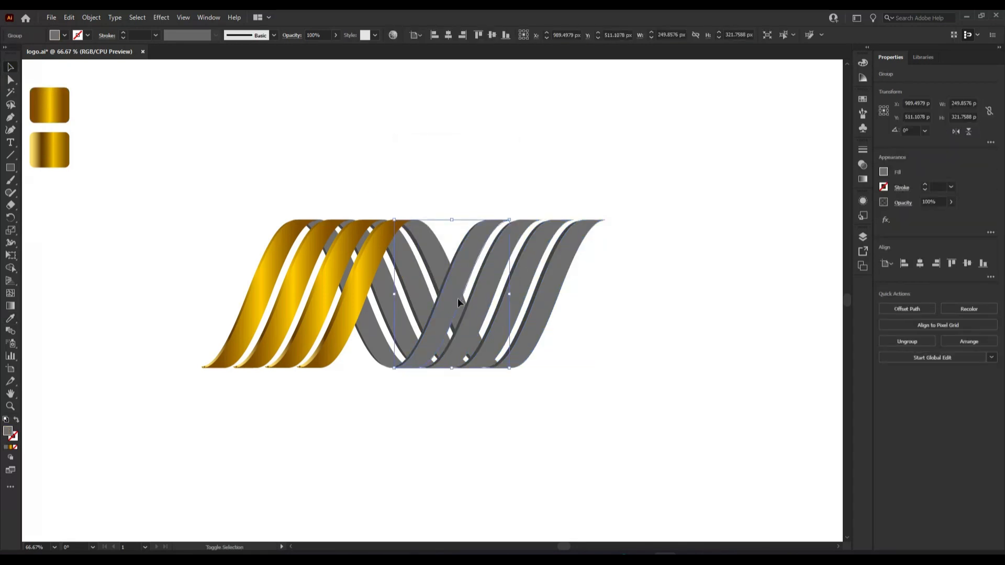
{"action": "left_click", "coordinate": [529, 329], "text": "shift"}
{"action": "left_click", "coordinate": [521, 341], "text": "shift"}
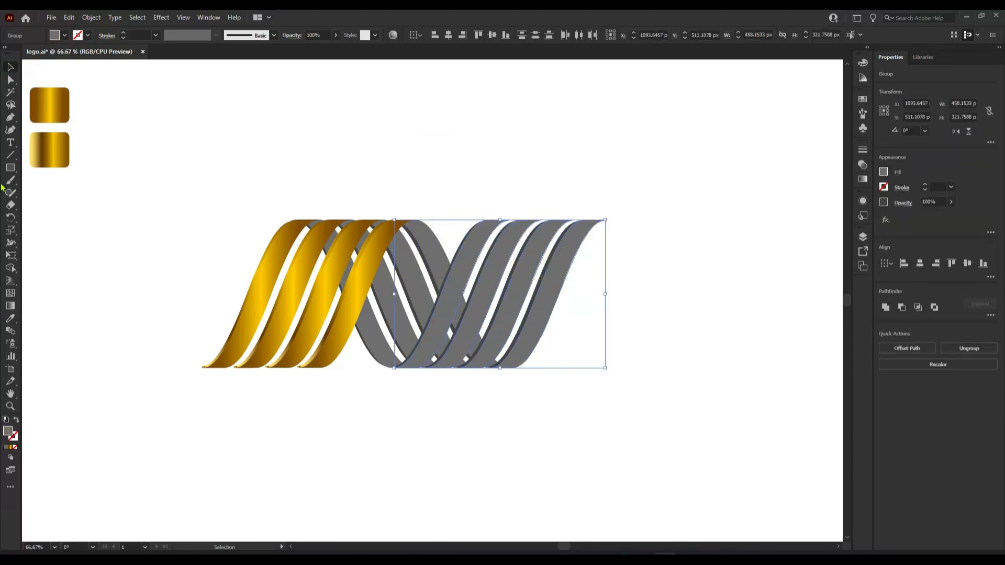
{"action": "left_click", "coordinate": [10, 318]}
{"action": "left_click", "coordinate": [344, 313]}
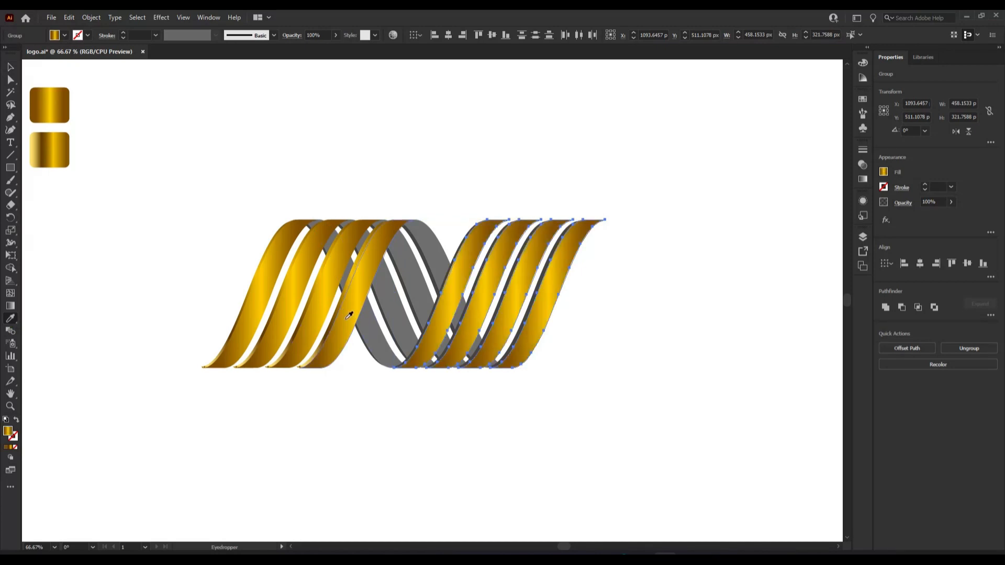
{"action": "left_click", "coordinate": [10, 67]}
{"action": "left_click", "coordinate": [412, 403]}
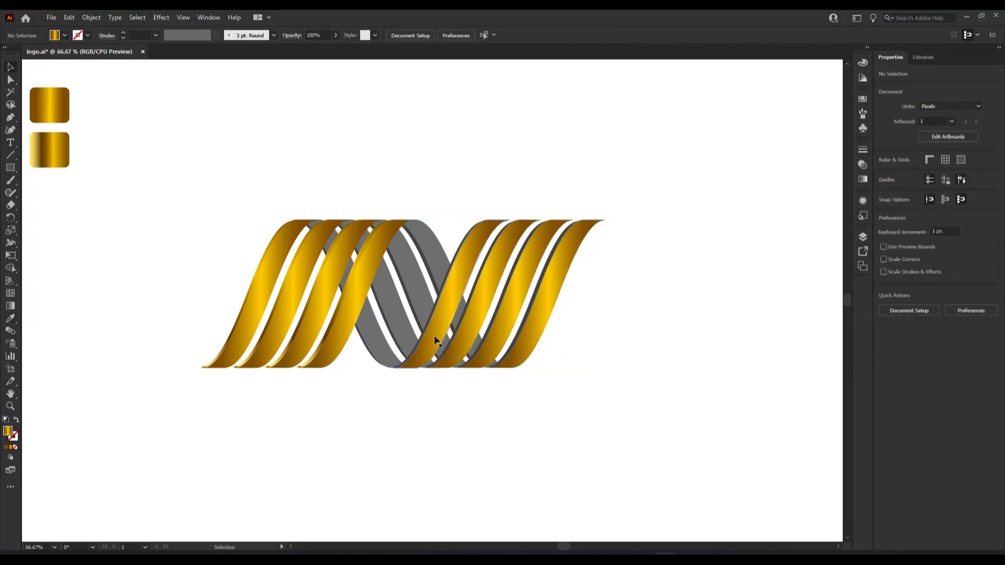
{"action": "scroll", "coordinate": [438, 335], "scroll_direction": "up", "scroll_amount": 2}
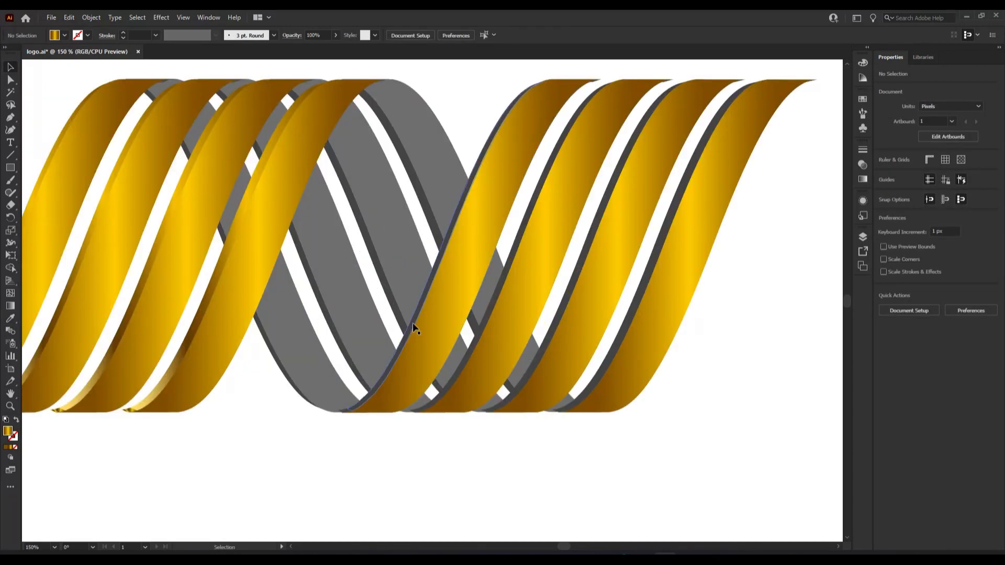
Select the dark side edges of the four right stripes and sample the lower gold gradient swatch onto them with the Eyedropper
{"action": "left_click", "coordinate": [454, 336]}
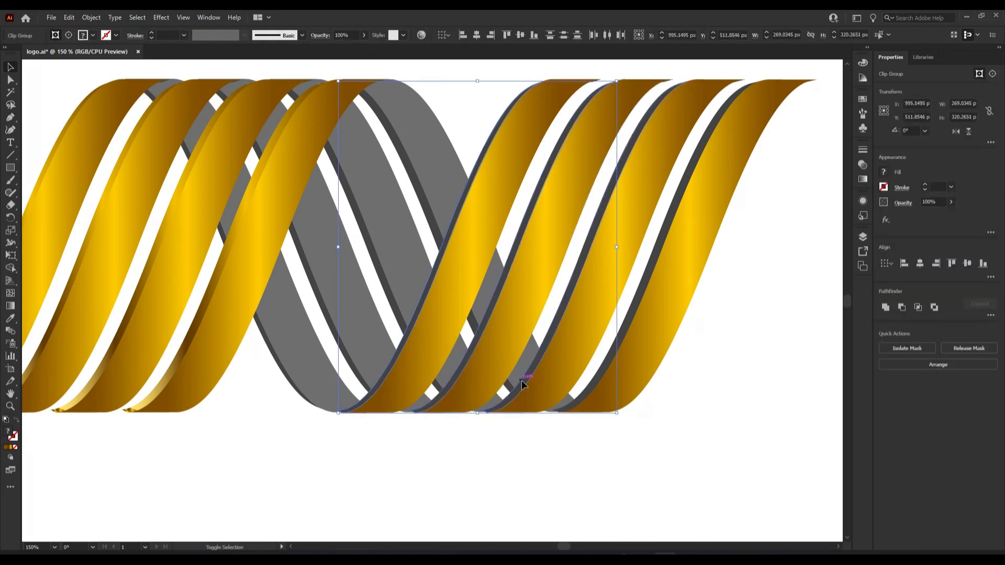
{"action": "left_click", "coordinate": [573, 395], "text": "shift"}
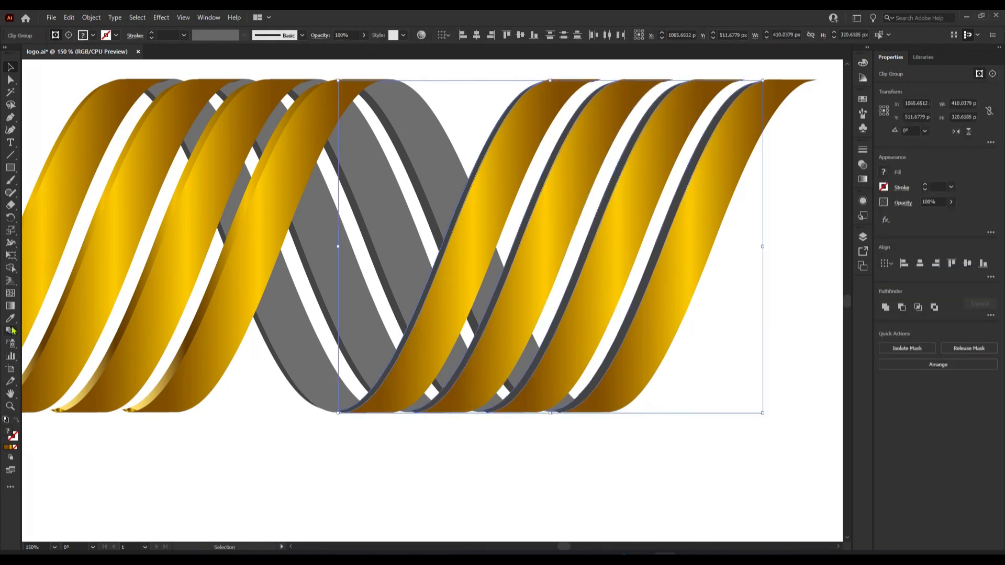
{"action": "scroll", "coordinate": [190, 417], "scroll_direction": "down", "scroll_amount": 2}
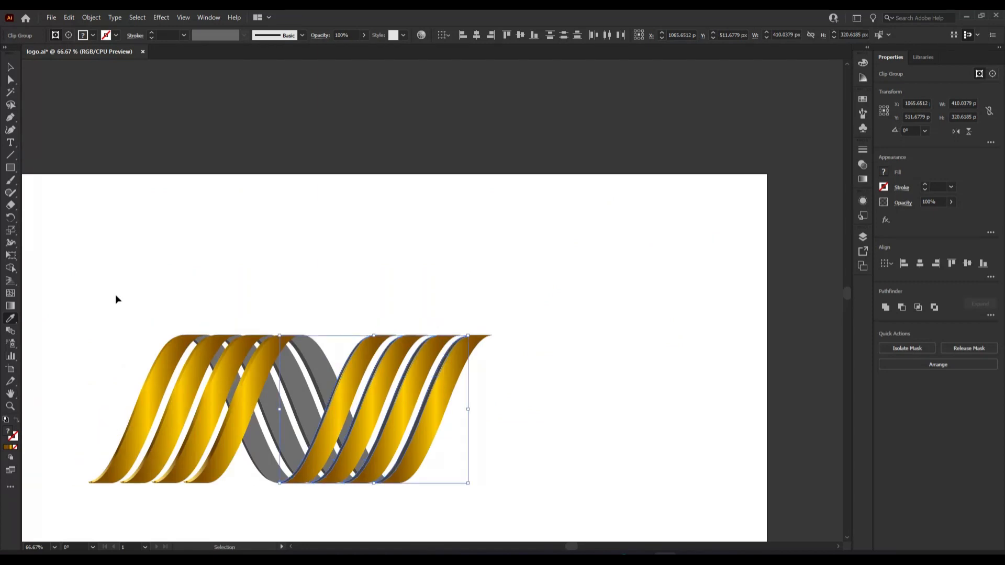
{"action": "scroll", "coordinate": [115, 300], "scroll_direction": "left", "scroll_amount": 3}
{"action": "left_click", "coordinate": [96, 262]}
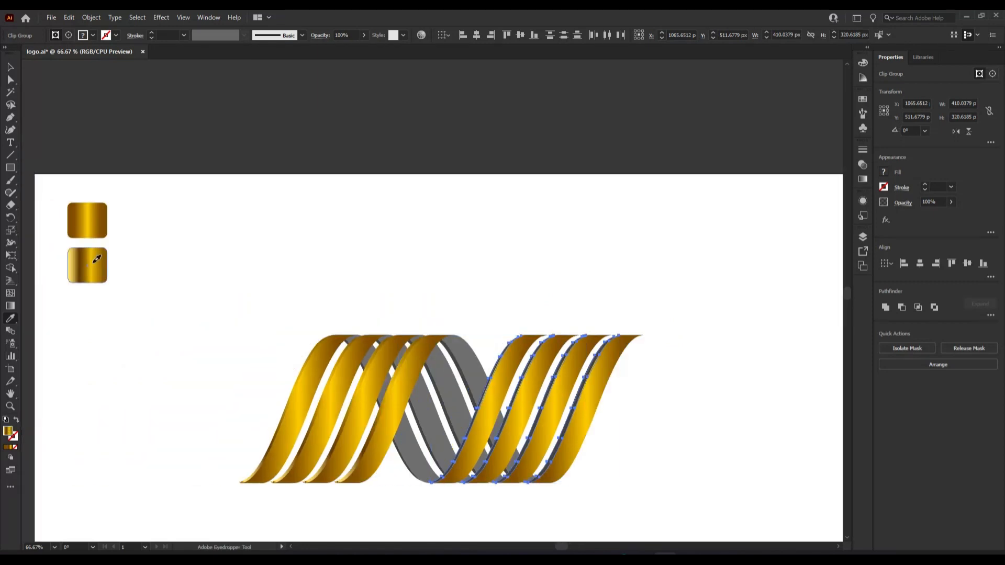
{"action": "left_click", "coordinate": [11, 67]}
{"action": "scroll", "coordinate": [204, 251], "scroll_direction": "down", "scroll_amount": 1}
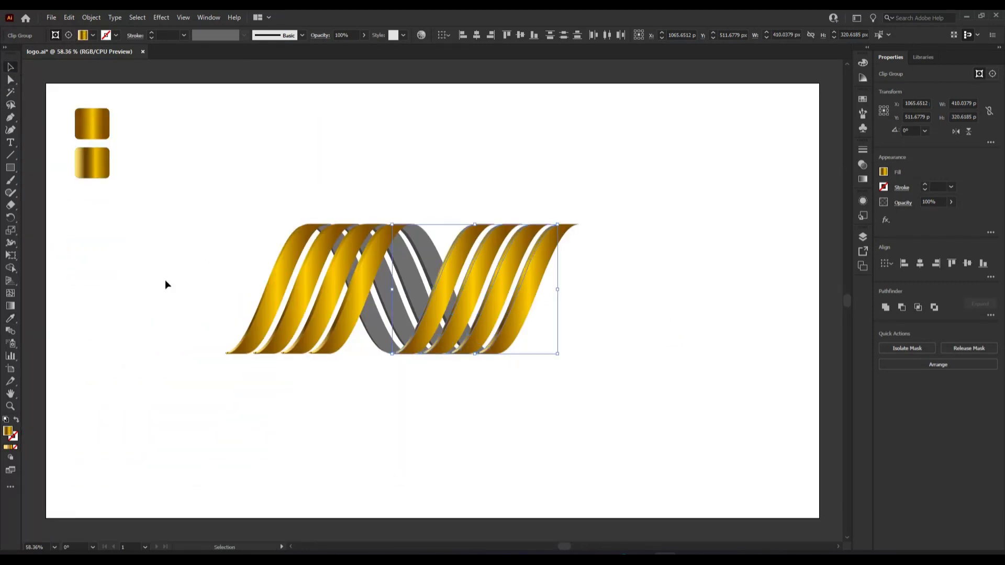
{"action": "left_click", "coordinate": [198, 216]}
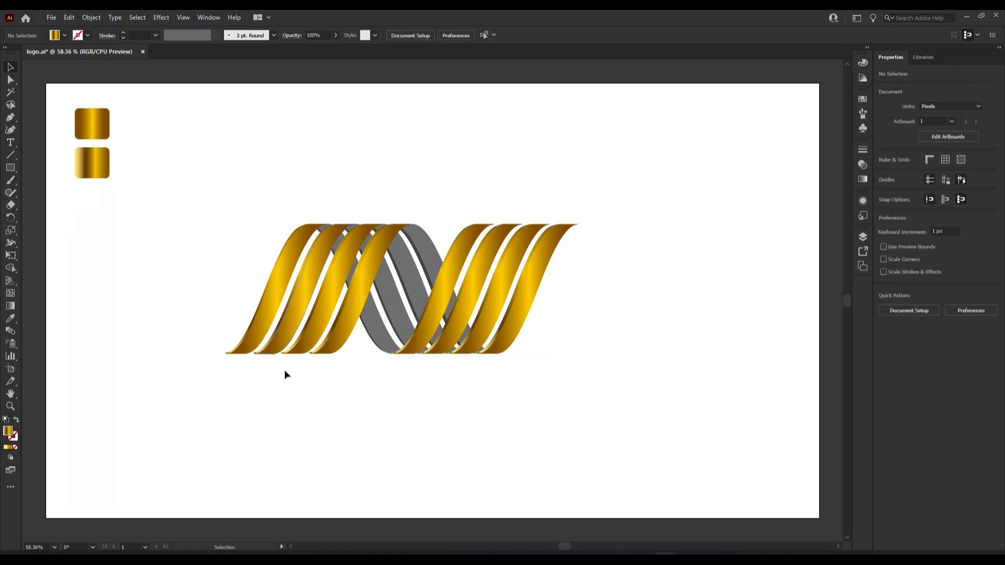
Ungroup the expanded grey middle stripe group down to its separate faces and edges, and deselect it
{"action": "left_click", "coordinate": [392, 341]}
{"action": "right_click", "coordinate": [392, 340]}
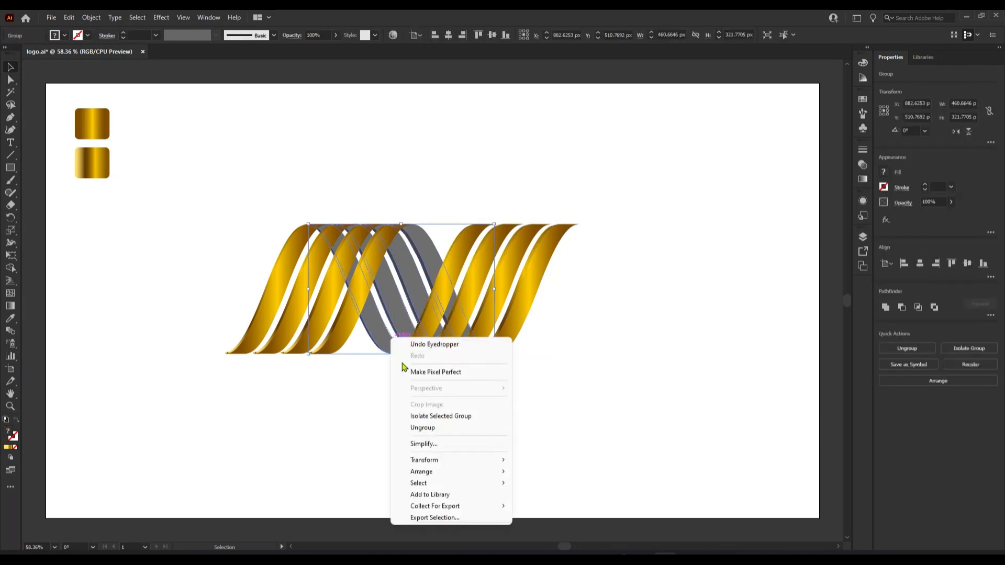
{"action": "left_click", "coordinate": [374, 400]}
{"action": "left_click", "coordinate": [377, 337]}
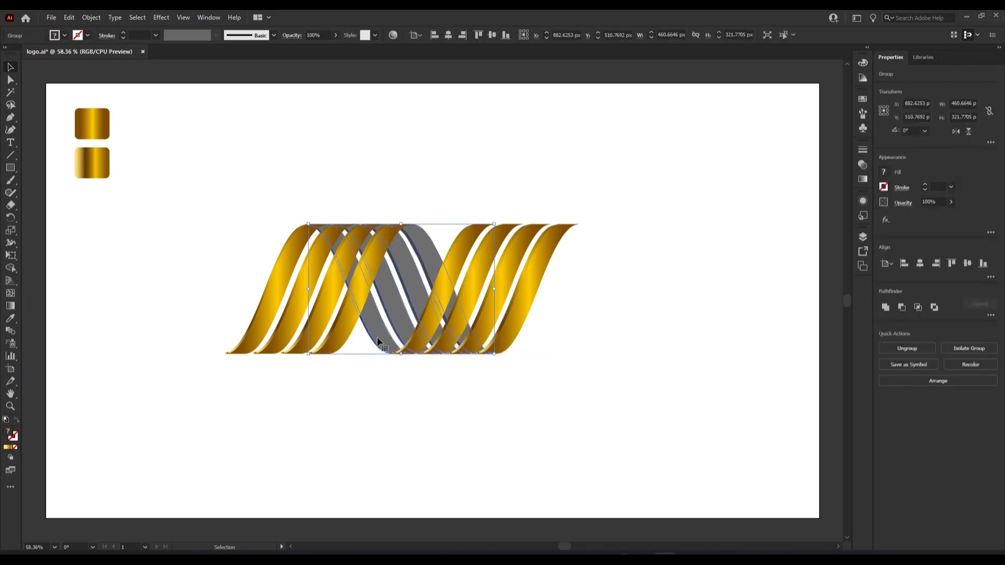
{"action": "right_click", "coordinate": [377, 337]}
{"action": "left_click", "coordinate": [403, 428]}
{"action": "left_click", "coordinate": [355, 411]}
{"action": "left_click", "coordinate": [376, 333]}
{"action": "right_click", "coordinate": [375, 333]}
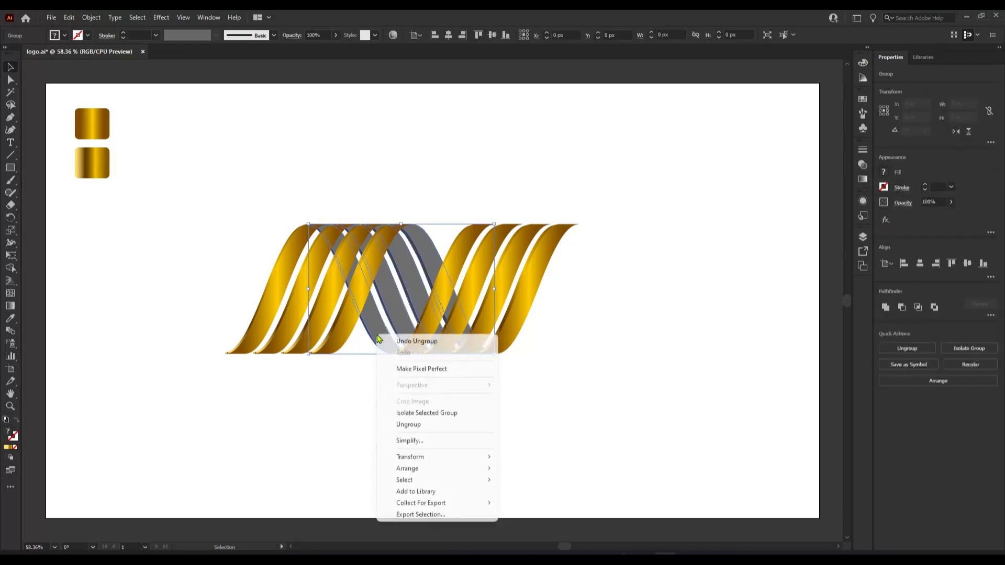
{"action": "left_click", "coordinate": [445, 432]}
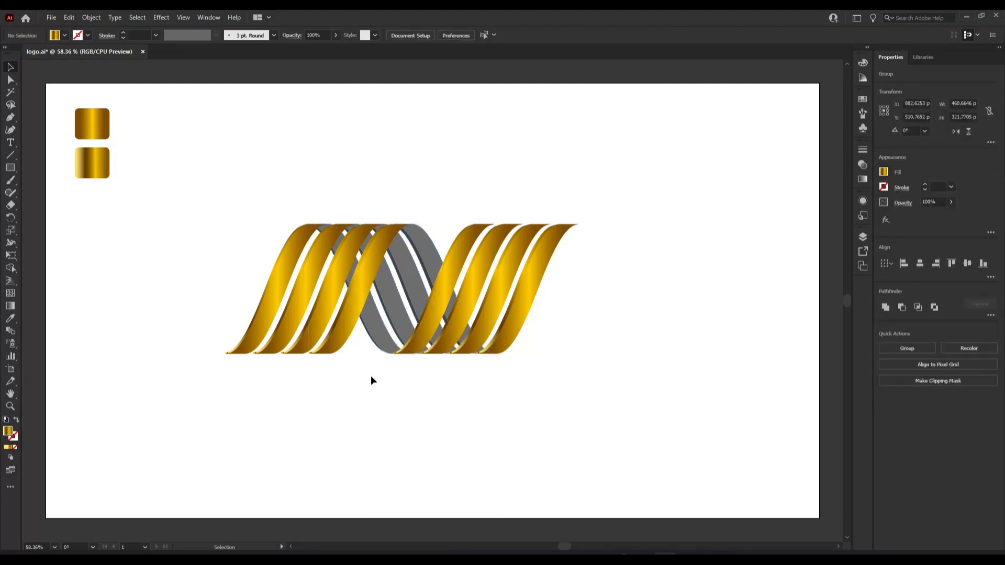
Select the grey front faces of the middle stripes and sample the lower gold gradient swatch onto them with the Eyedropper
{"action": "left_click", "coordinate": [376, 327]}
{"action": "left_click", "coordinate": [387, 300], "text": "shift"}
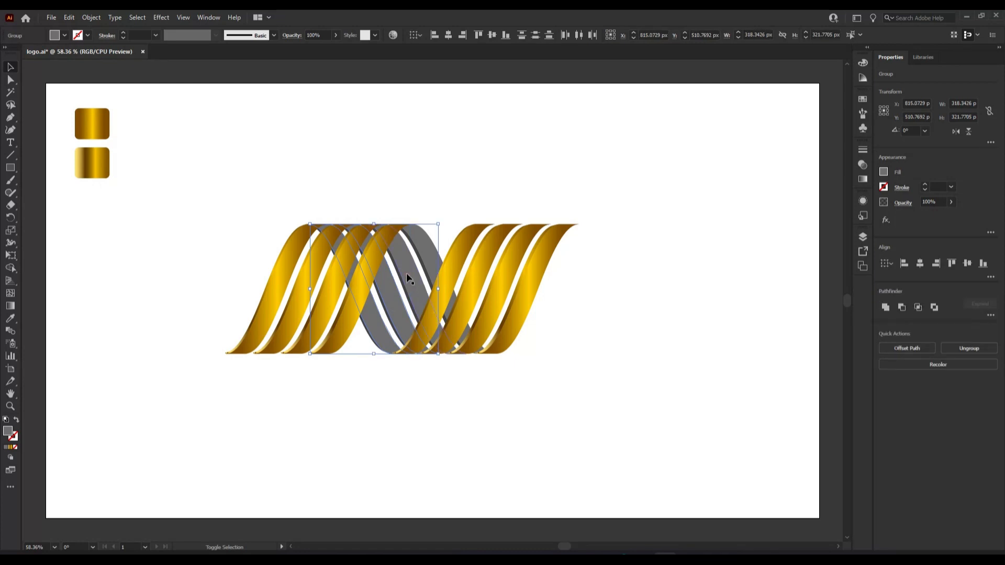
{"action": "left_click", "coordinate": [431, 259], "text": "shift"}
{"action": "left_click", "coordinate": [10, 318]}
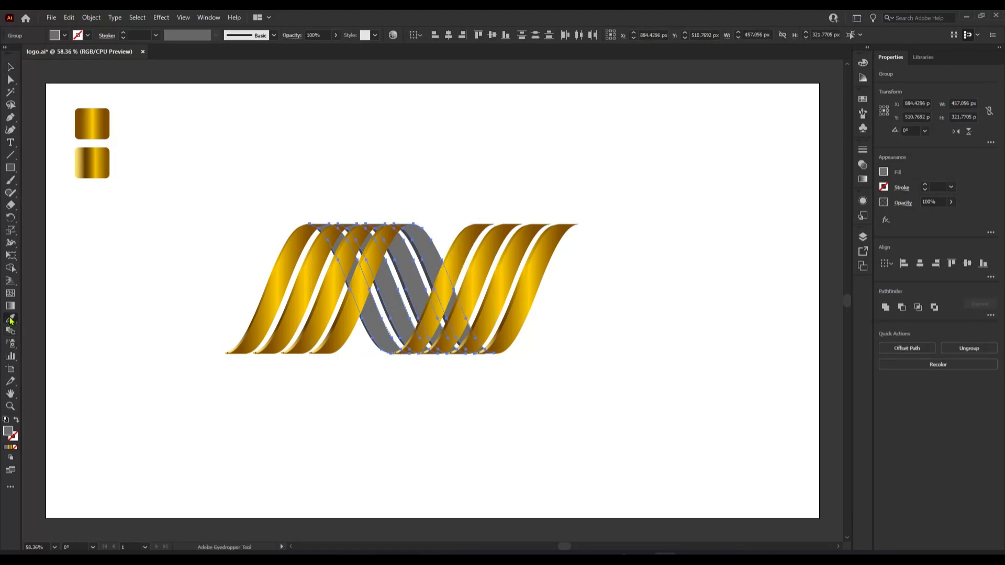
{"action": "left_click", "coordinate": [92, 163]}
{"action": "left_click", "coordinate": [10, 67]}
{"action": "left_click", "coordinate": [180, 335]}
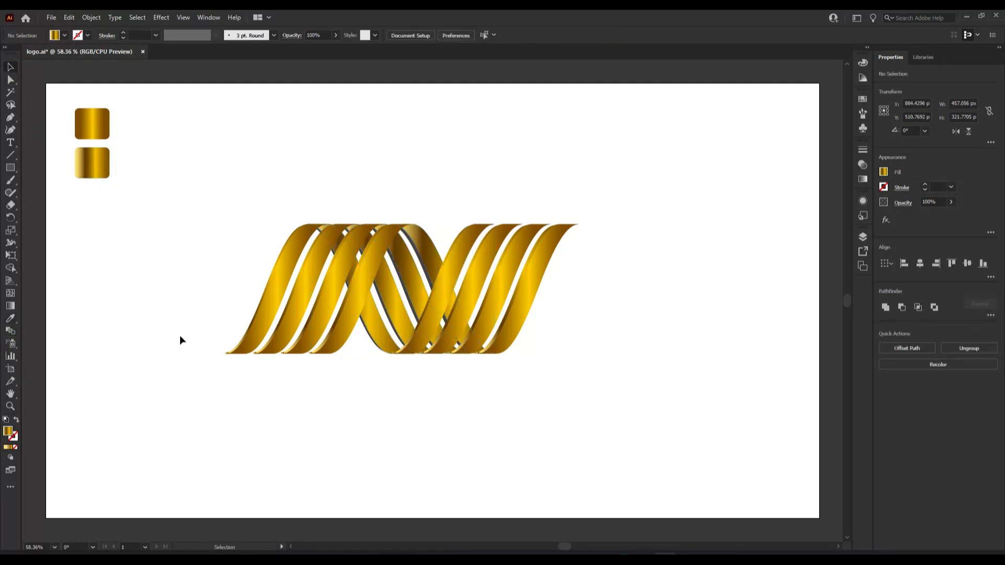
Select the dark side edges of the middle stripes and sample the upper gold gradient swatch onto them with the Eyedropper
{"action": "scroll", "coordinate": [380, 374], "scroll_direction": "up", "scroll_amount": 2}
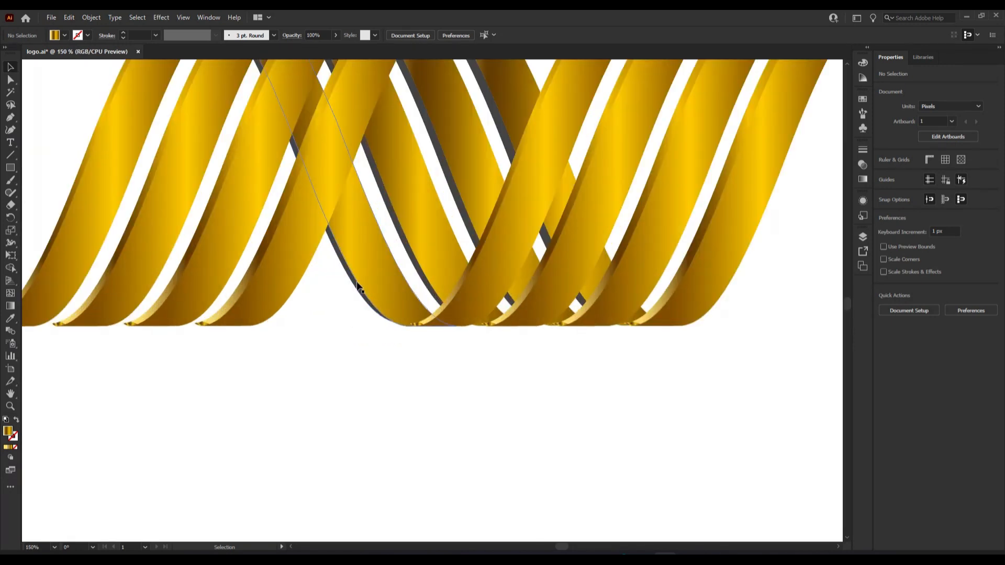
{"action": "left_click", "coordinate": [355, 287]}
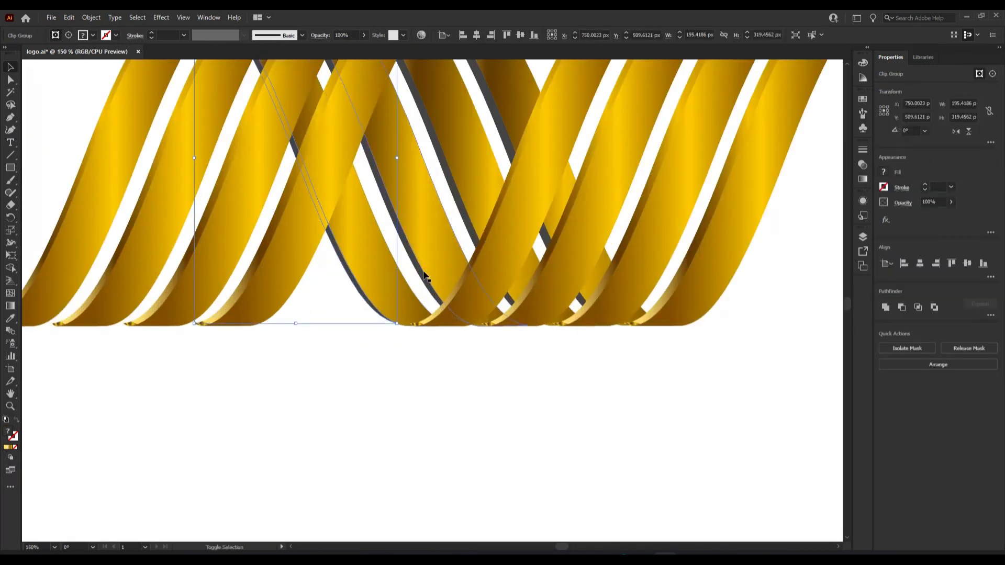
{"action": "left_click", "coordinate": [449, 198], "text": "shift"}
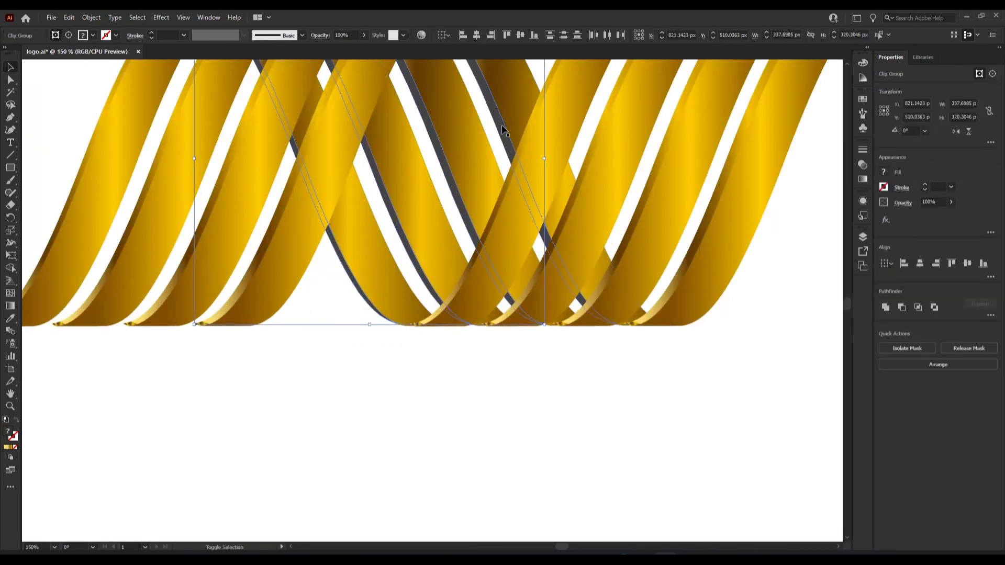
{"action": "key", "text": "ctrl+0"}
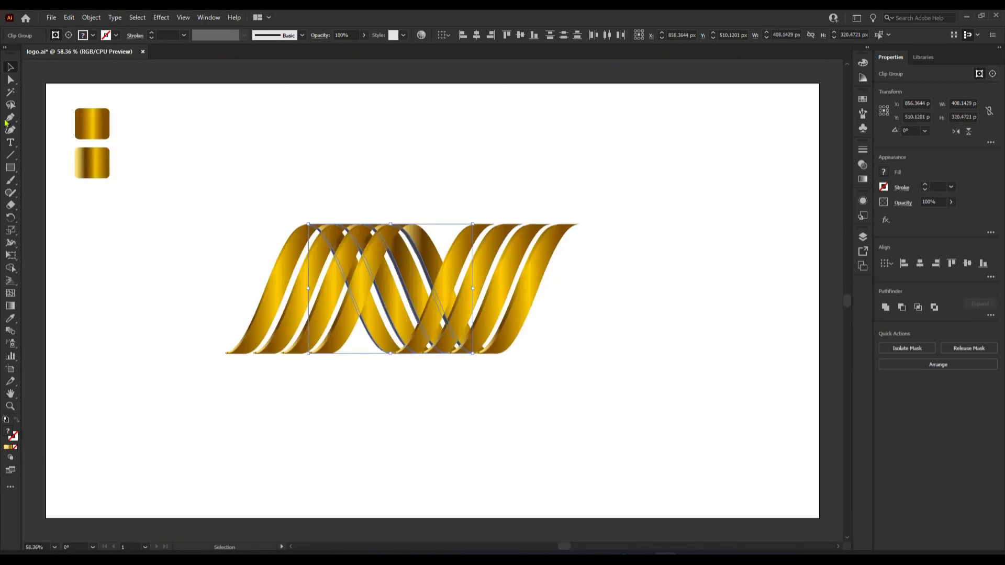
{"action": "left_click", "coordinate": [10, 318]}
{"action": "left_click", "coordinate": [91, 121]}
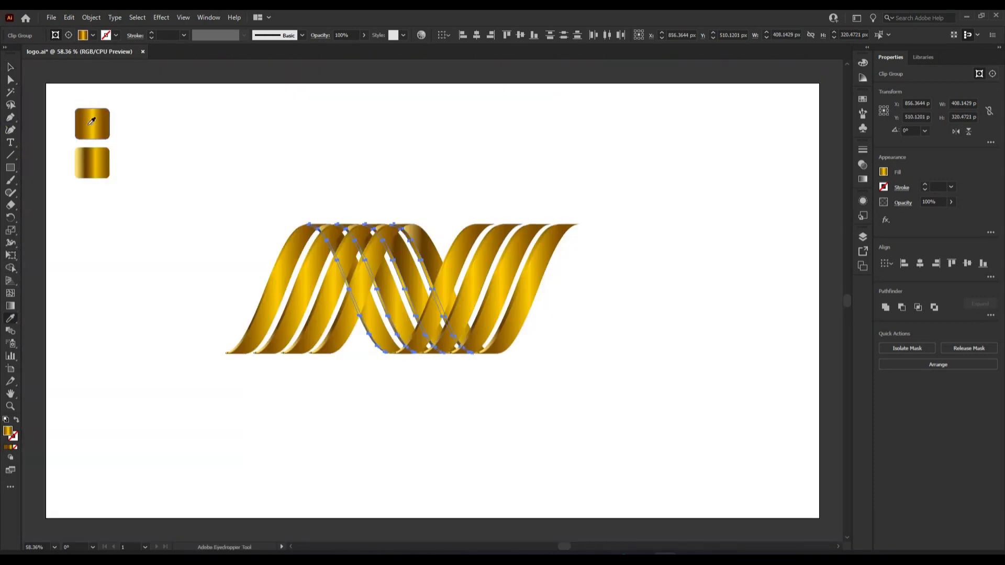
{"action": "left_click", "coordinate": [9, 69]}
{"action": "left_click", "coordinate": [168, 253]}
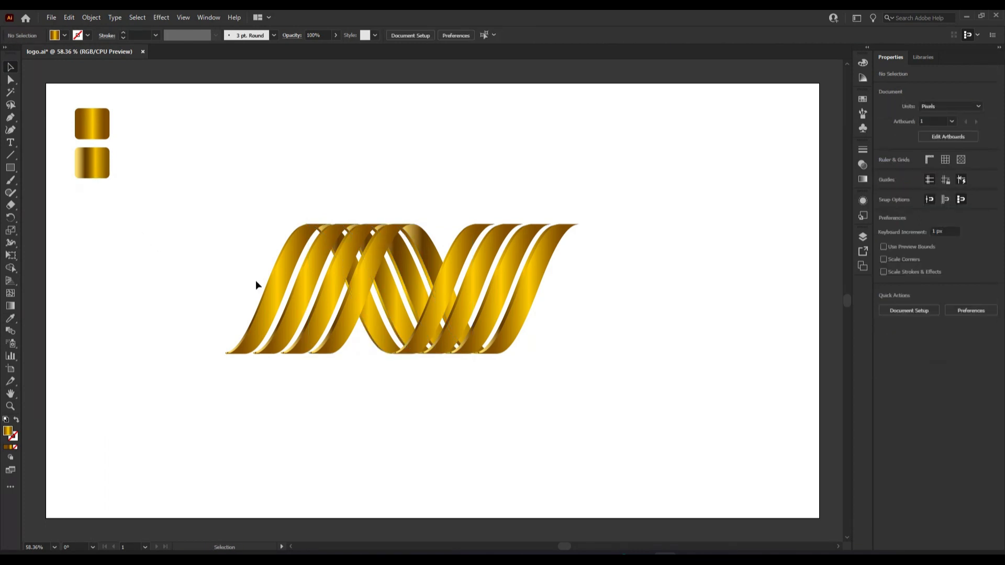
Draw a black-filled 1920 x 1080 px rectangle covering the whole artboard
{"action": "left_click", "coordinate": [62, 37]}
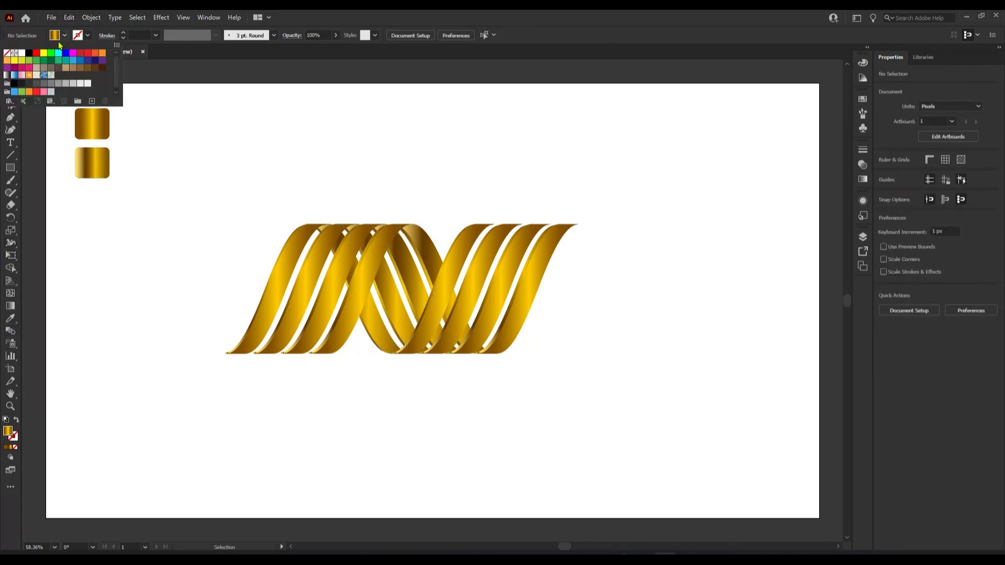
{"action": "left_click", "coordinate": [29, 54]}
{"action": "right_click", "coordinate": [9, 169]}
{"action": "left_click", "coordinate": [58, 165]}
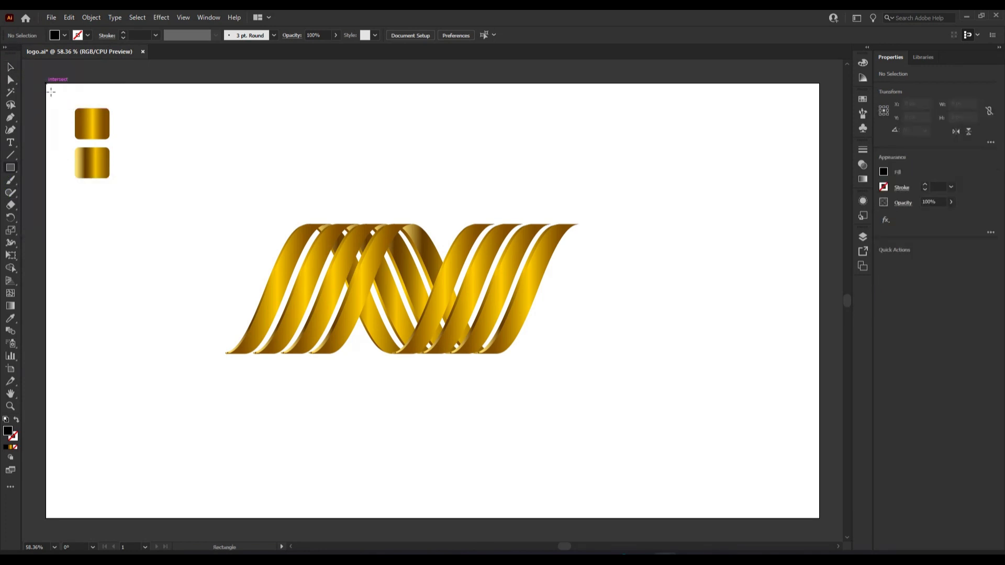
{"action": "left_click_drag", "start_coordinate": [47, 84], "coordinate": [820, 522]}
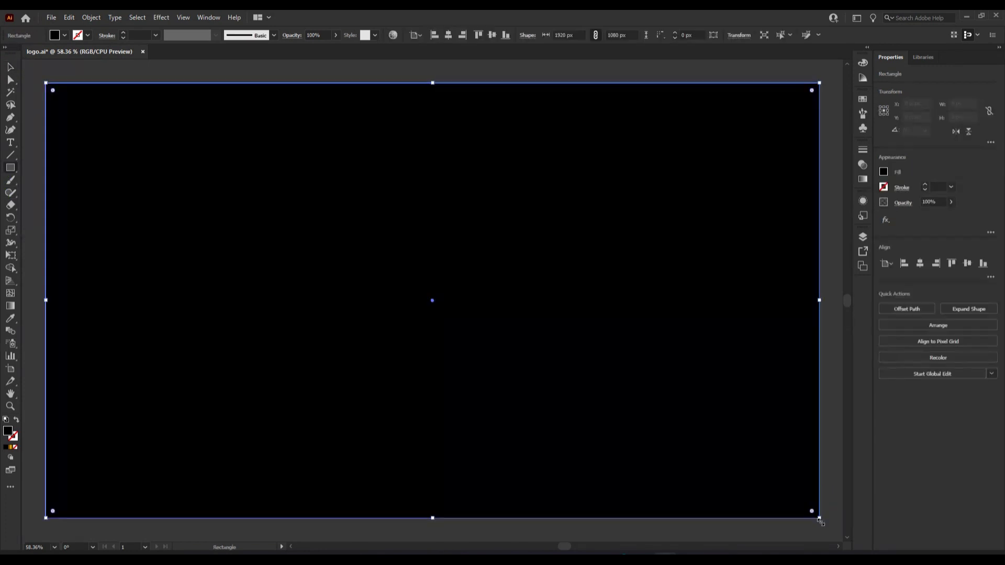
{"action": "left_click", "coordinate": [11, 67]}
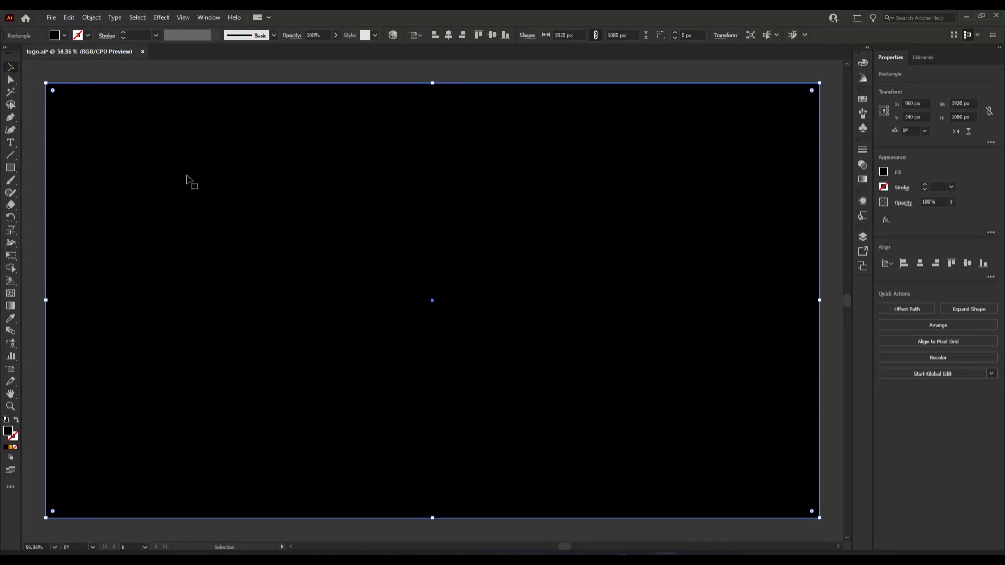
Change the fill of the artboard-sized rectangle to a very dark, nearly black navy blue
{"action": "left_click", "coordinate": [863, 78]}
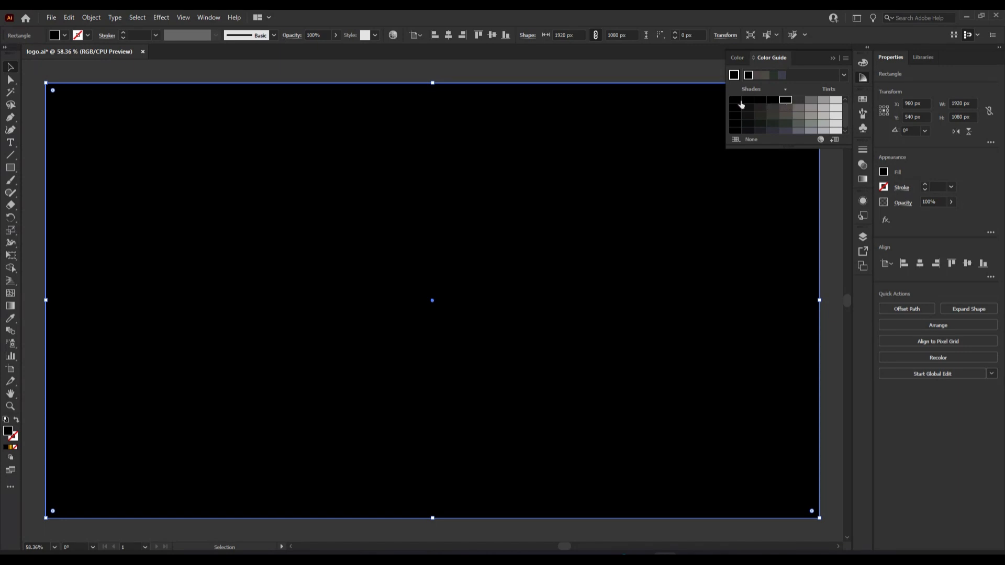
{"action": "left_click", "coordinate": [862, 79]}
{"action": "left_click", "coordinate": [863, 62]}
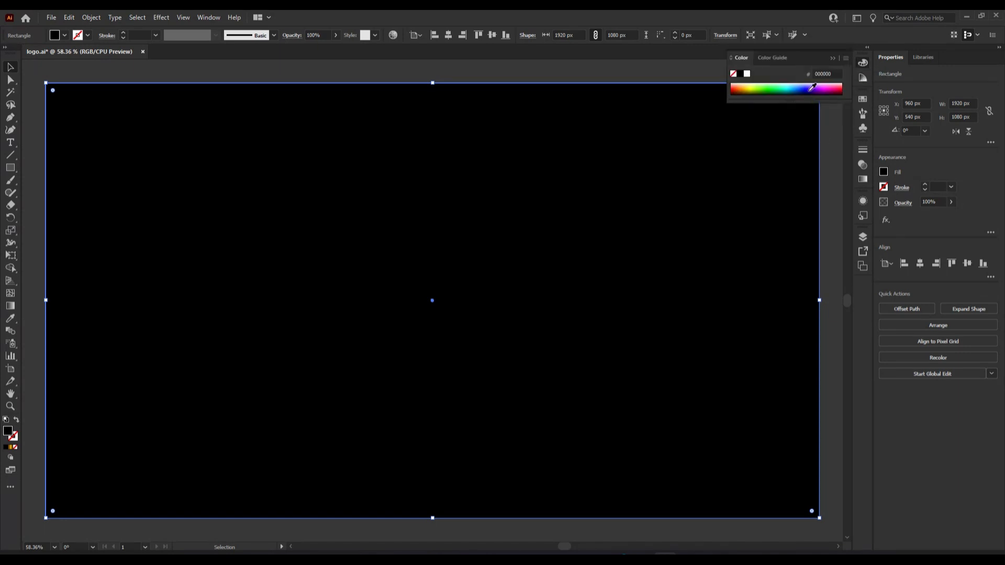
{"action": "left_click", "coordinate": [812, 92]}
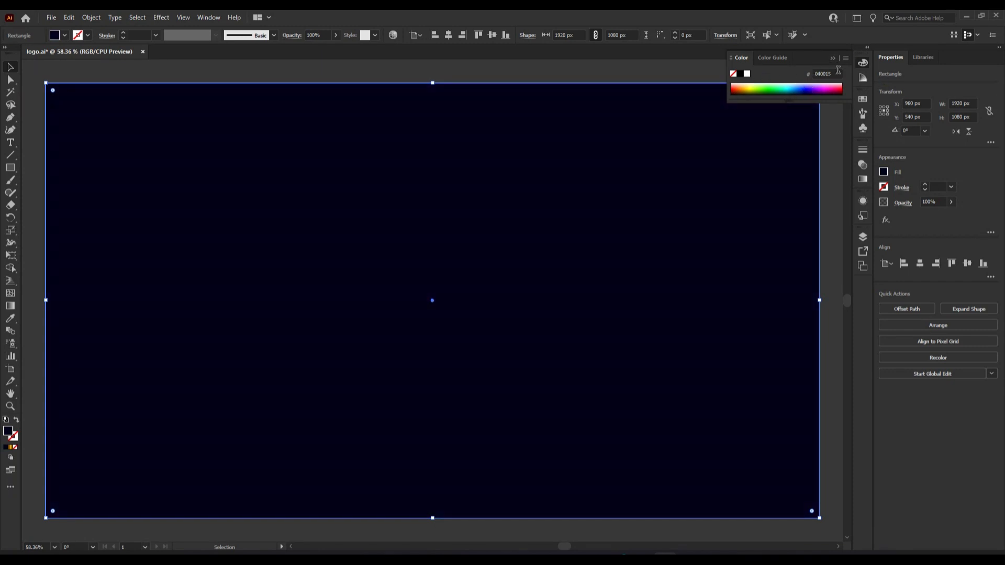
{"action": "left_click", "coordinate": [833, 59]}
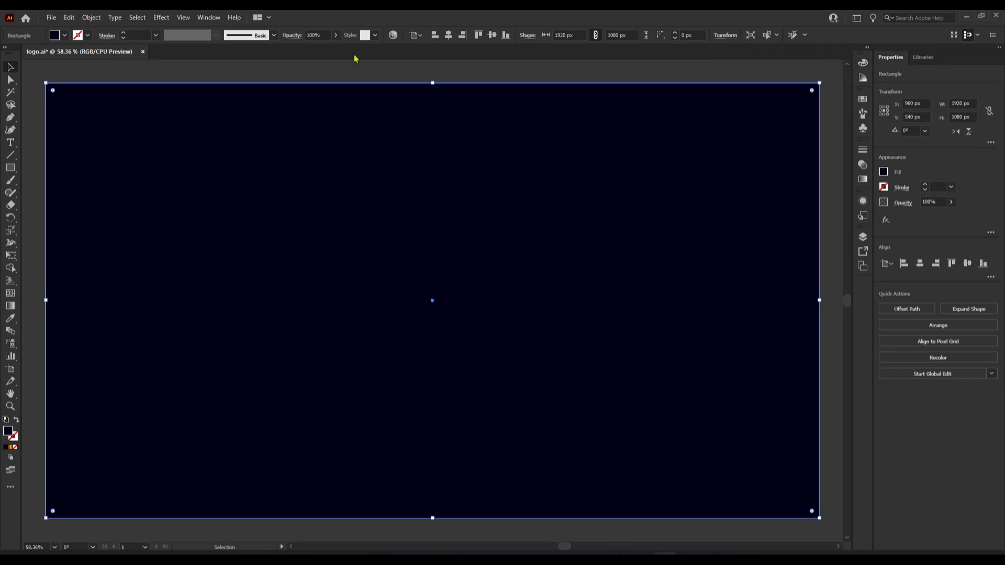
{"action": "double_click", "coordinate": [12, 433]}
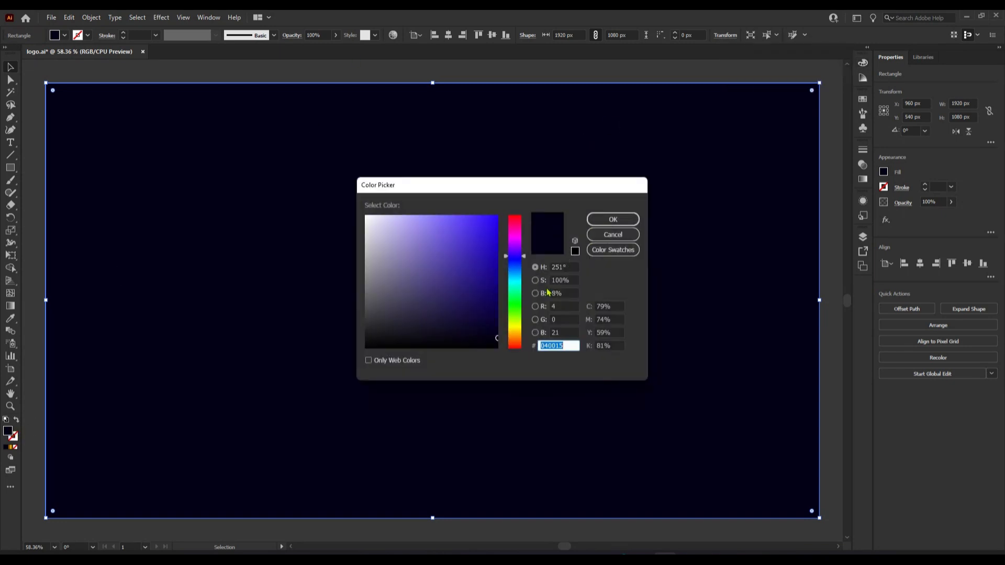
{"action": "left_click", "coordinate": [493, 339]}
{"action": "left_click", "coordinate": [617, 221]}
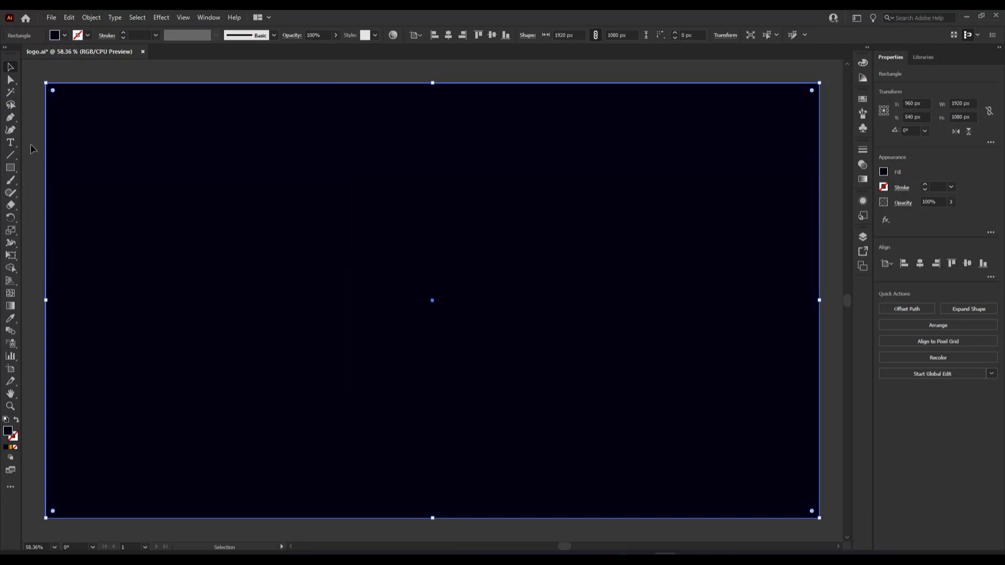
Send the dark navy rectangle behind all the artwork and lock it as the background
{"action": "right_click", "coordinate": [100, 176]}
{"action": "mouse_move", "coordinate": [150, 374]}
{"action": "left_click", "coordinate": [238, 412]}
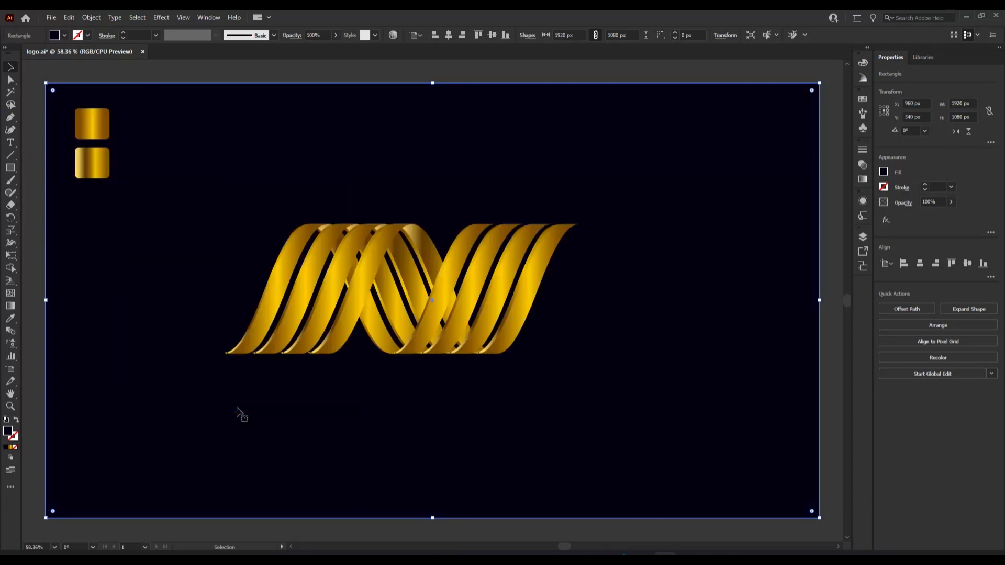
{"action": "left_click", "coordinate": [36, 253]}
{"action": "left_click", "coordinate": [82, 273]}
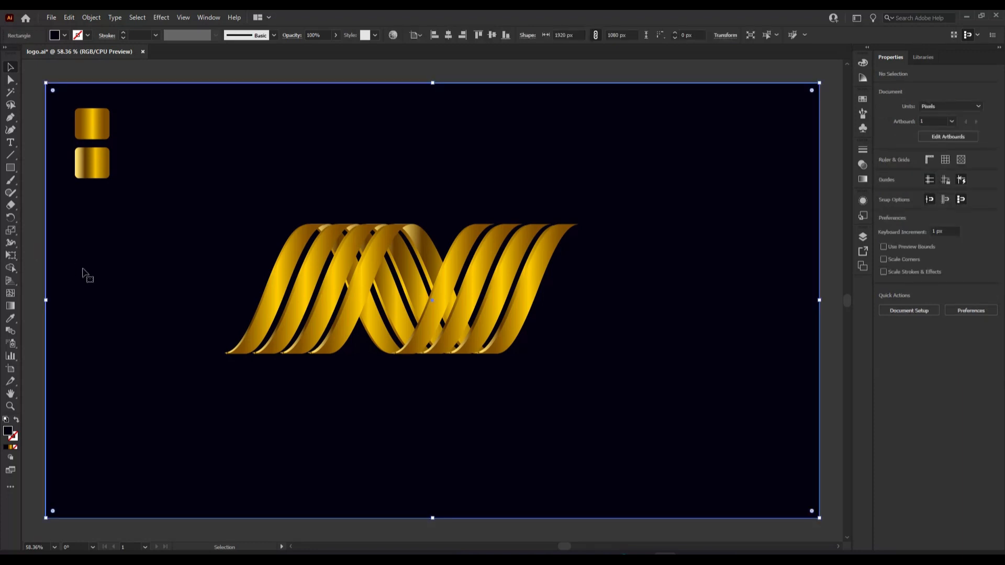
{"action": "left_click", "coordinate": [91, 17]}
{"action": "mouse_move", "coordinate": [123, 90]}
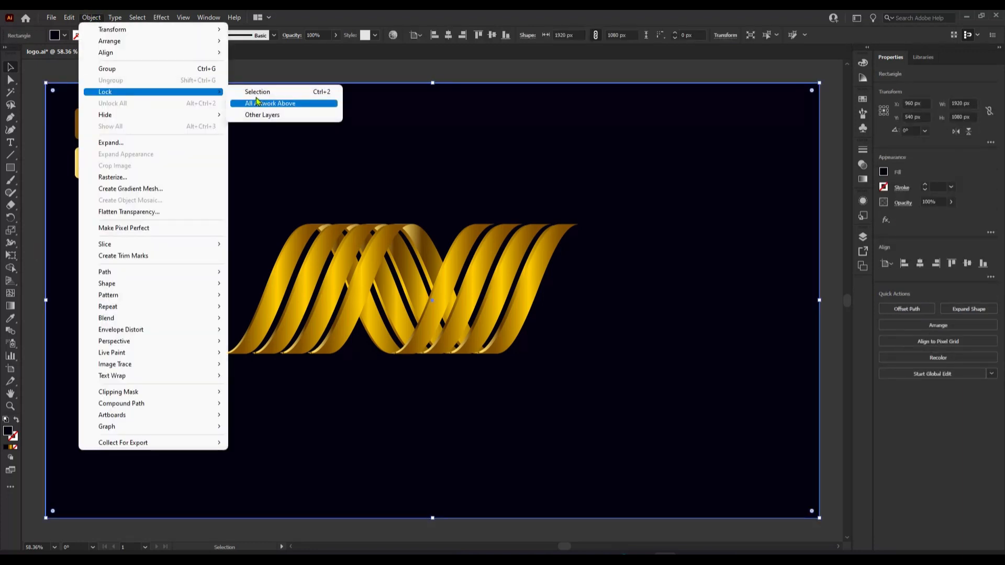
{"action": "left_click", "coordinate": [262, 92]}
Group all the gold logo stripes and scale the group up proportionally to about 944 x 347 px
{"action": "left_click_drag", "start_coordinate": [249, 172], "coordinate": [630, 406]}
{"action": "key", "text": "ctrl+g"}
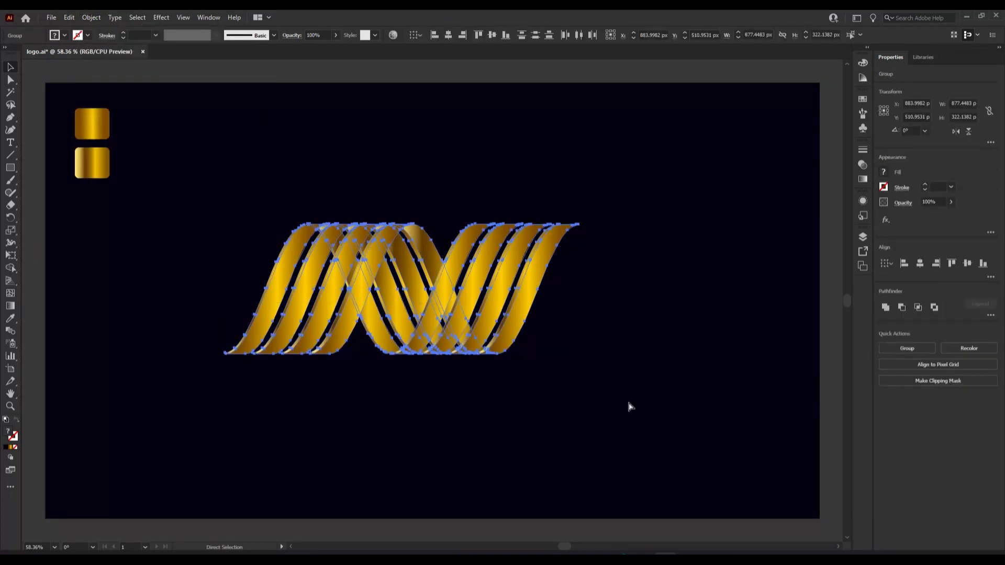
{"action": "left_click_drag", "start_coordinate": [580, 356], "coordinate": [593, 363]}
Center the grouped logo horizontally and vertically on the artboard and deselect it
{"action": "left_click", "coordinate": [448, 35]}
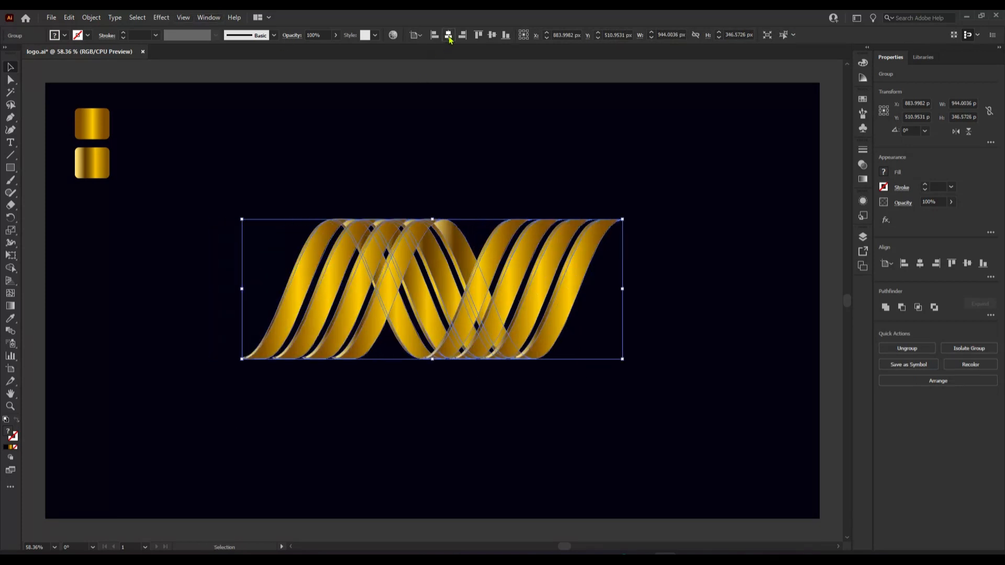
{"action": "left_click", "coordinate": [491, 34]}
{"action": "left_click", "coordinate": [485, 74]}
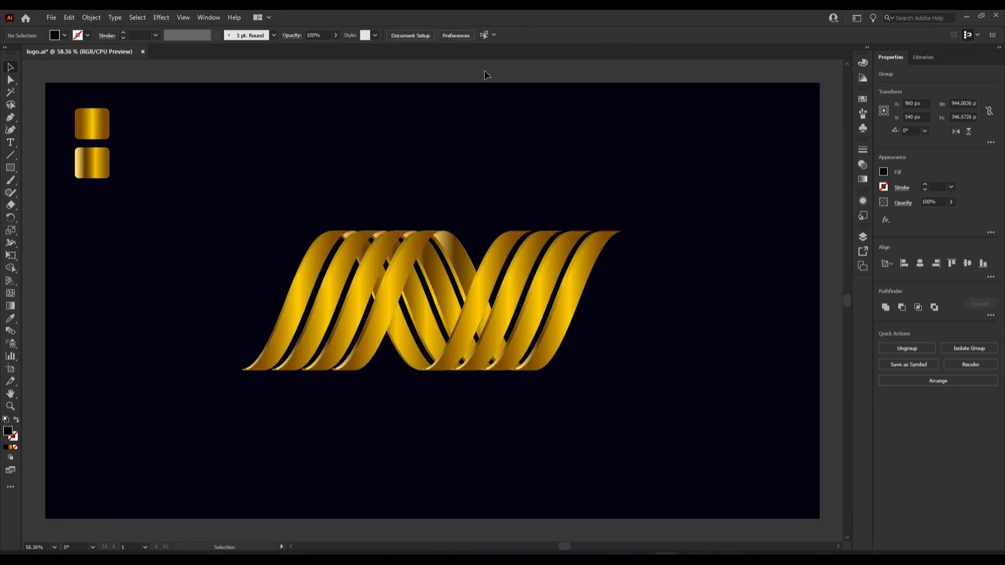